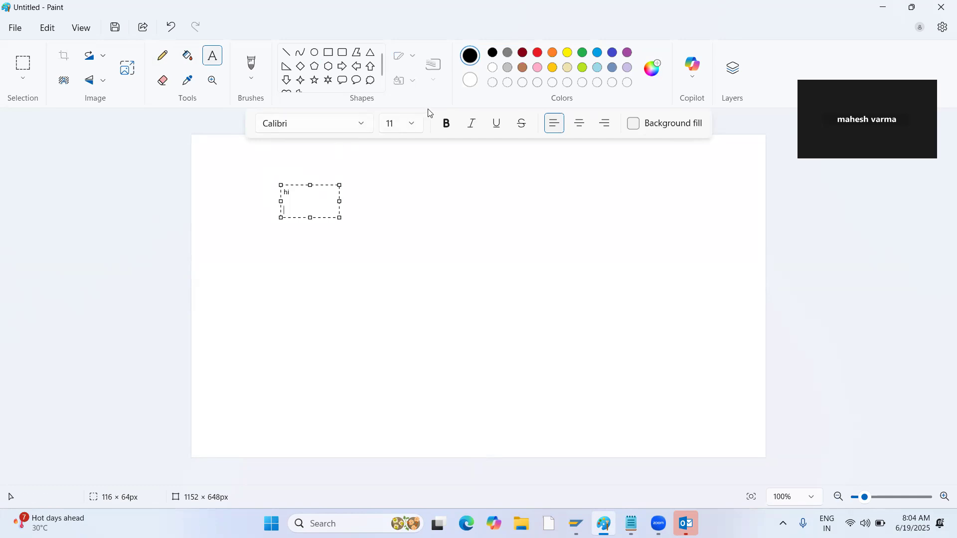
Step: Set the text font size to 16 and finish the "hi" text box
left_click(421, 122)
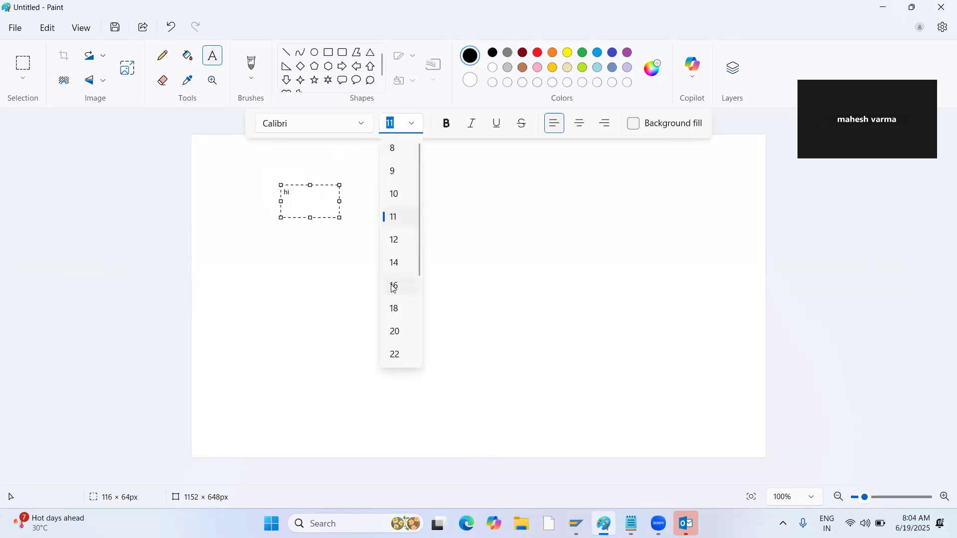
left_click(393, 285)
left_click(407, 249)
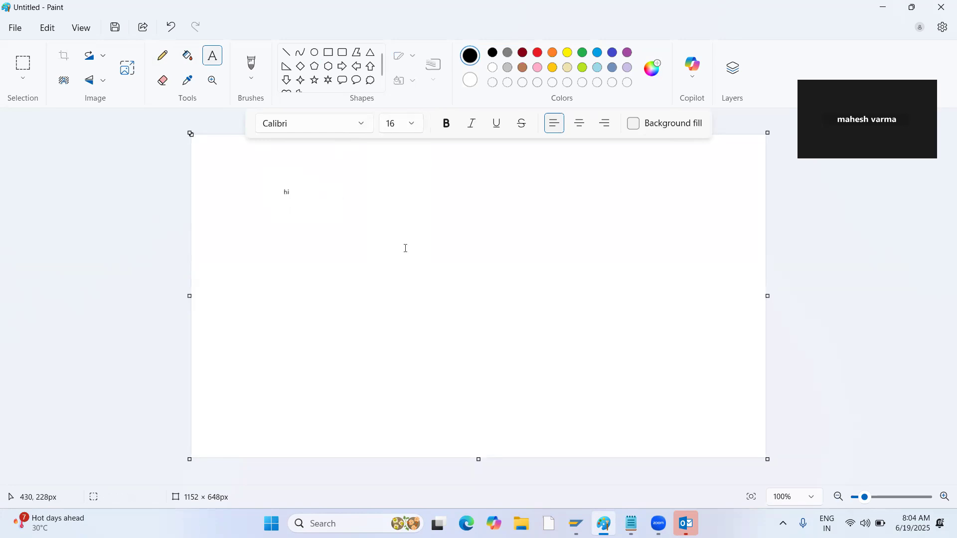
left_click(406, 249)
type("sto")
left_click(444, 297)
key("ctrl+z")
Step: Draw a wide, flat rounded rectangle across the upper part of the canvas, to the right of the "hi" text
left_click(344, 54)
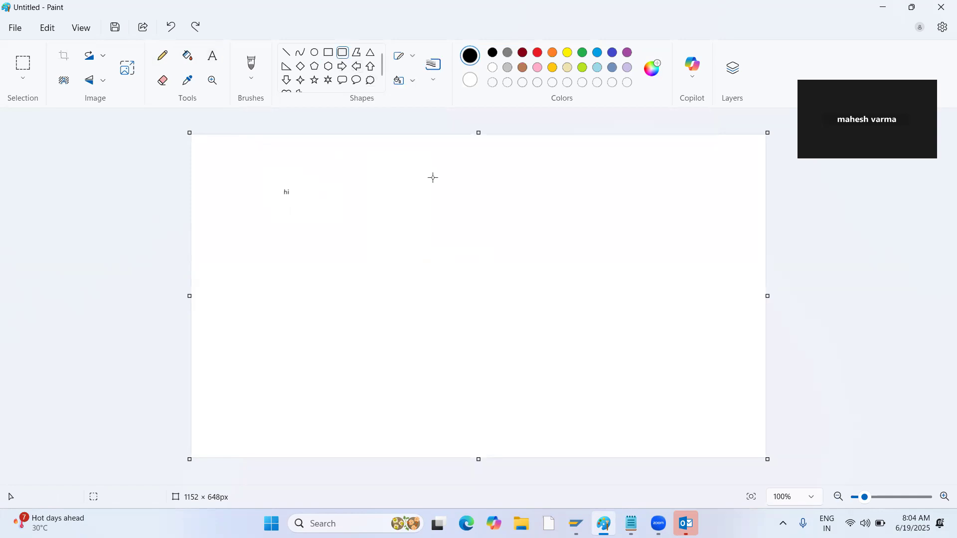
left_click_drag(422, 166, 637, 214)
left_click(504, 247)
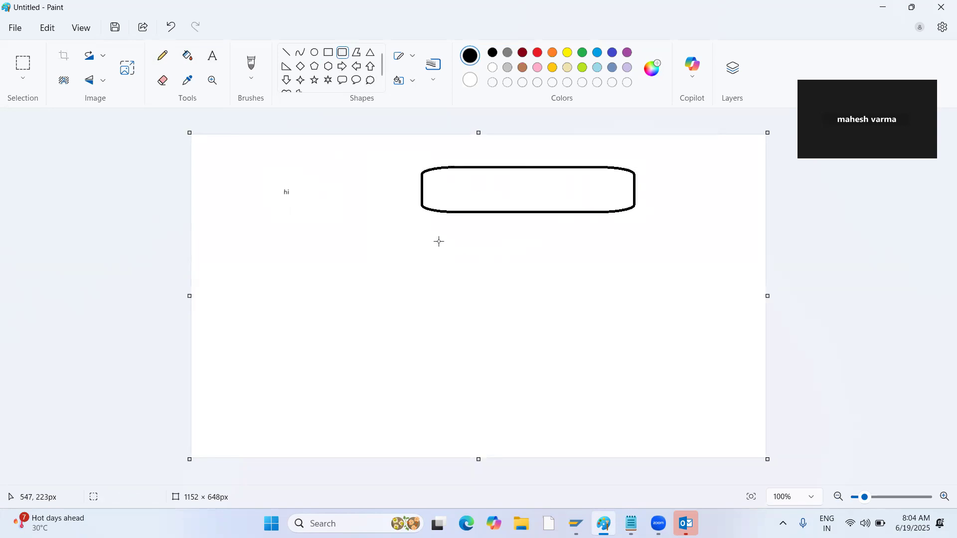
Step: Draw a rounded box of about 169 × 121 px beneath the wide rectangle, a flatter one beside it and a tiny one further right
left_click_drag(412, 230, 497, 291)
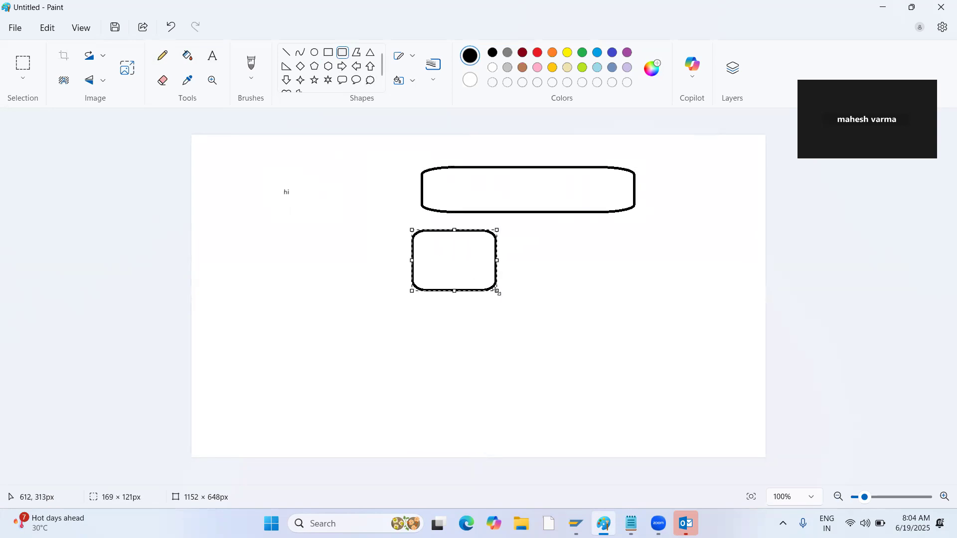
left_click_drag(560, 270, 676, 228)
mouse_move(735, 263)
left_mouse_down()
mouse_move(434, 275)
mouse_move(727, 274)
left_mouse_up()
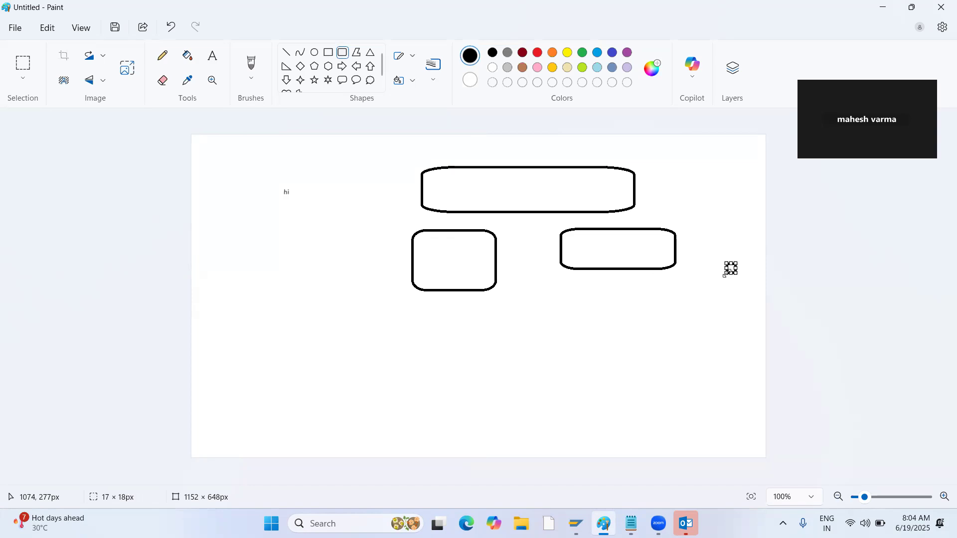
left_click(465, 260)
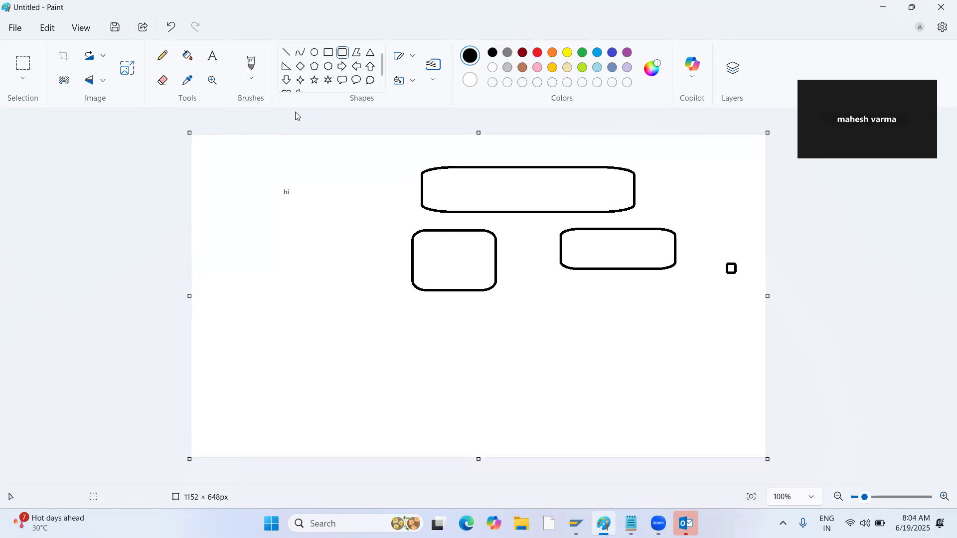
Step: Write the text "1200" inside the lower-left rounded box
left_click(210, 56)
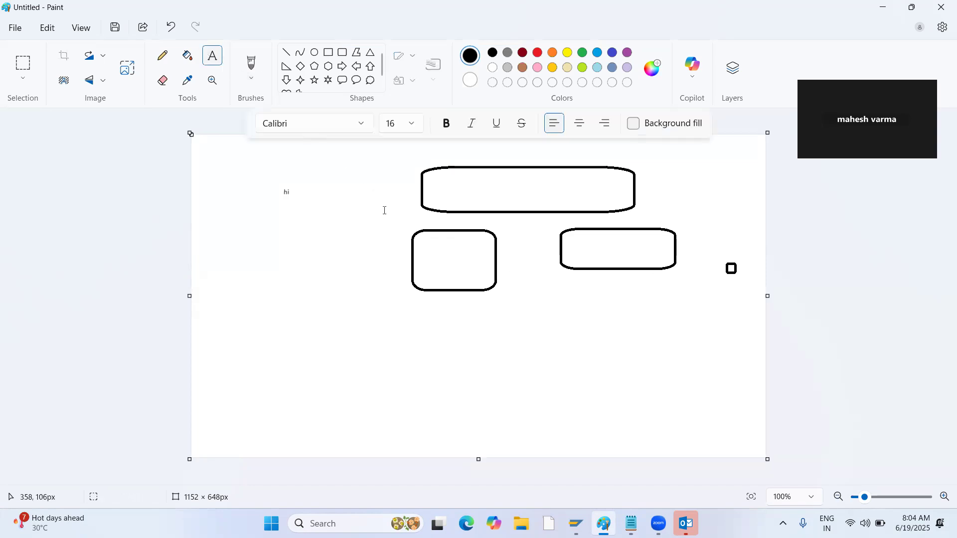
left_click(428, 261)
type("12")
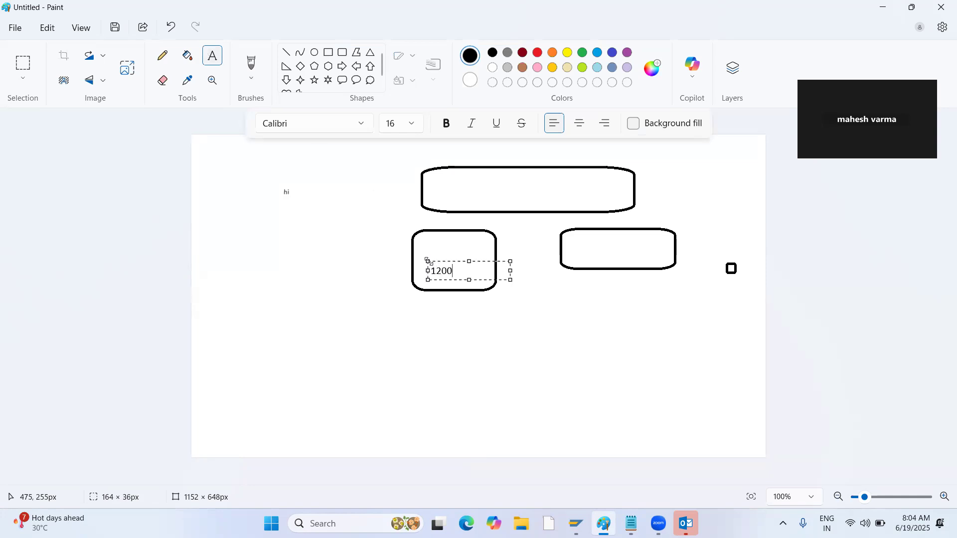
type("00")
left_click(470, 338)
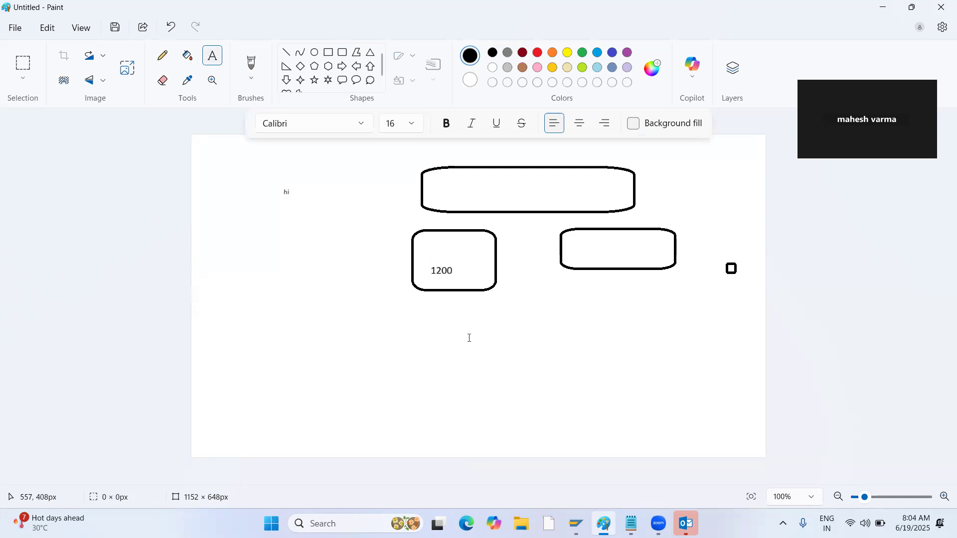
Step: Write "fg", "+", "sfg", "+" and "roh" on separate lines below the 1200 box
left_click(598, 257)
left_click(432, 312)
left_click(417, 310)
type("rg")
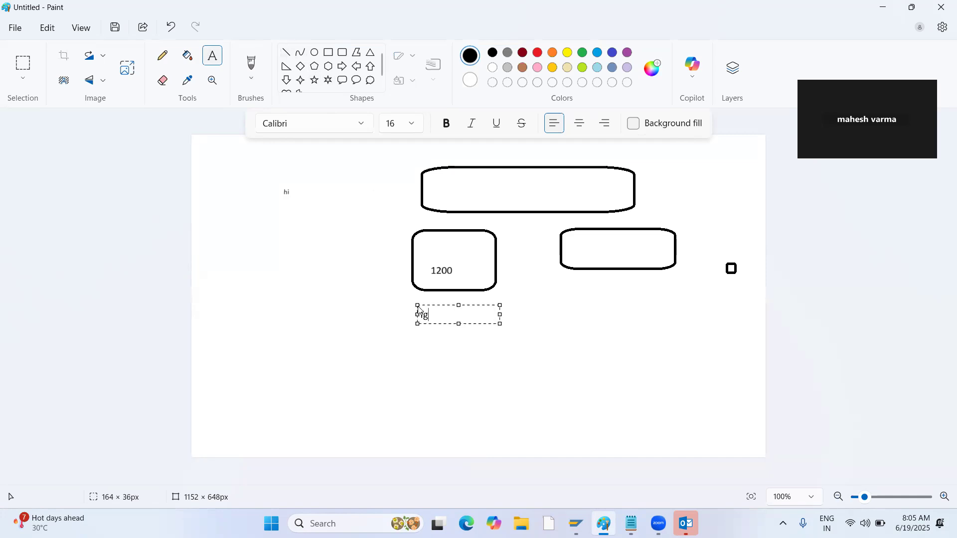
key("Return")
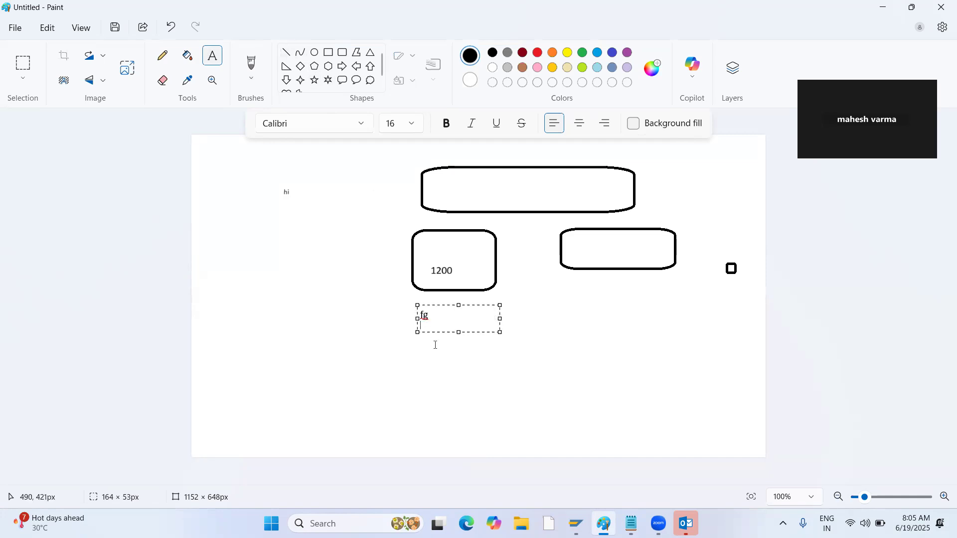
type("+")
key("Return")
type("sfg")
key("Return")
type("+")
key("Return")
type("r")
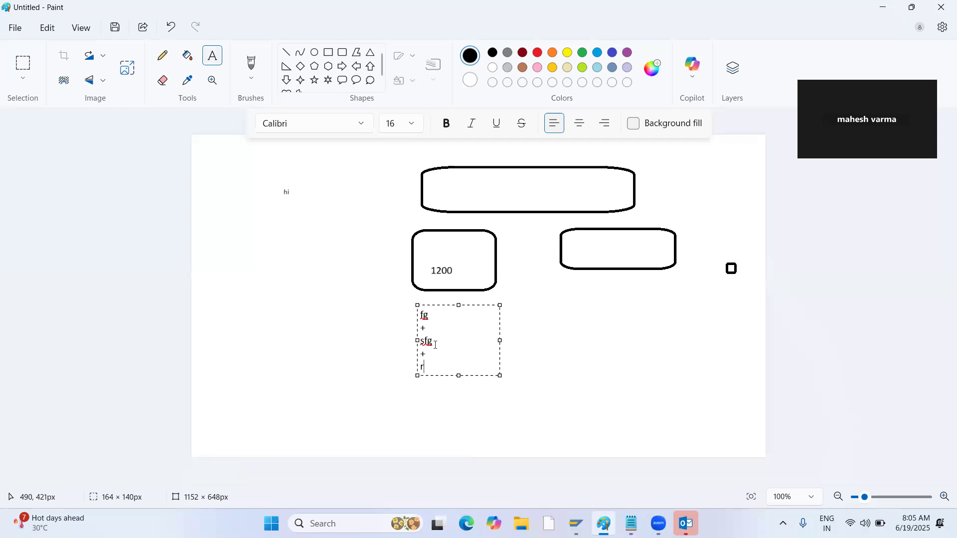
type("oh")
left_click(564, 339)
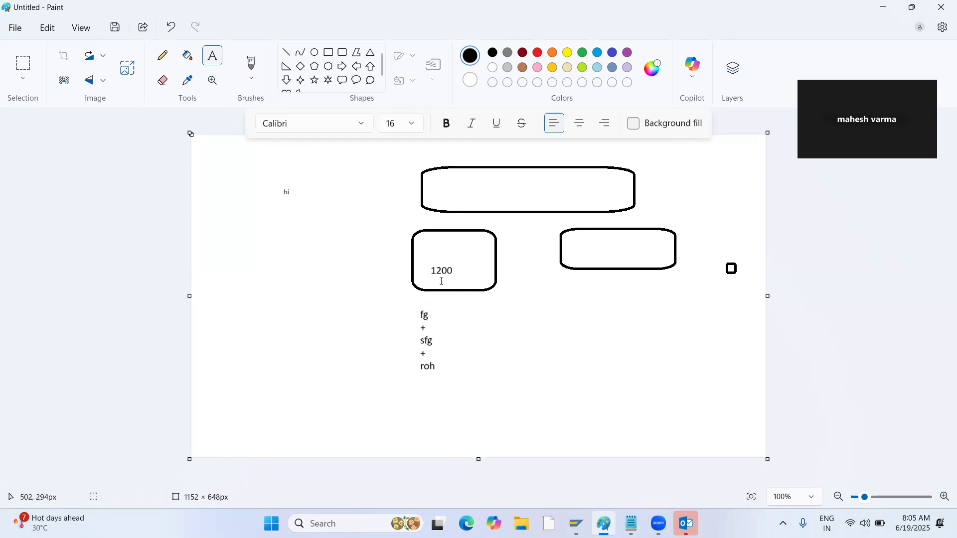
Step: Write the text "1100" in the rounded box to the right of the 1200 box
left_click(596, 257)
type("1100")
left_click(630, 305)
Step: Write "sfg" with "+roh+roh" on the next line below the 1100 box, in a slightly taller text box
left_click(590, 325)
type("sfg")
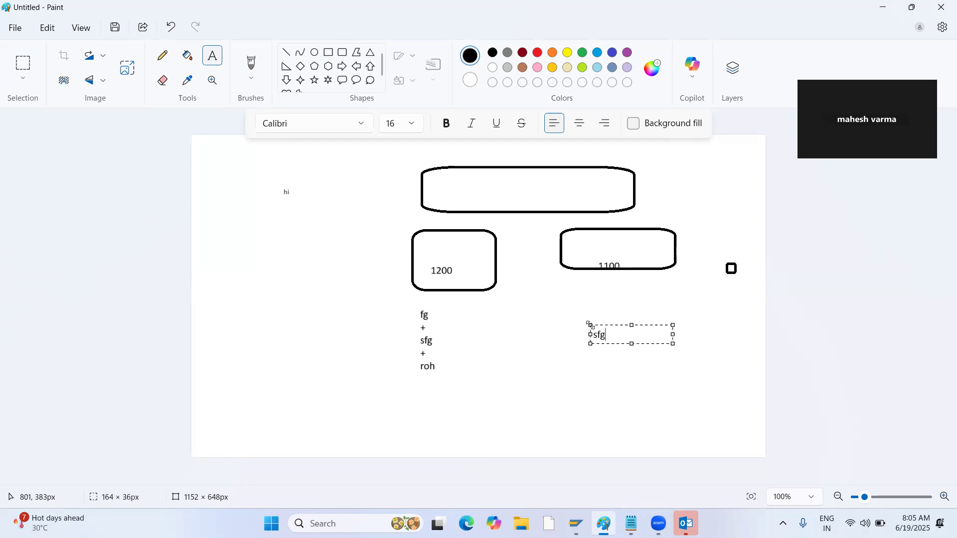
key("Return")
type("+roh+roh")
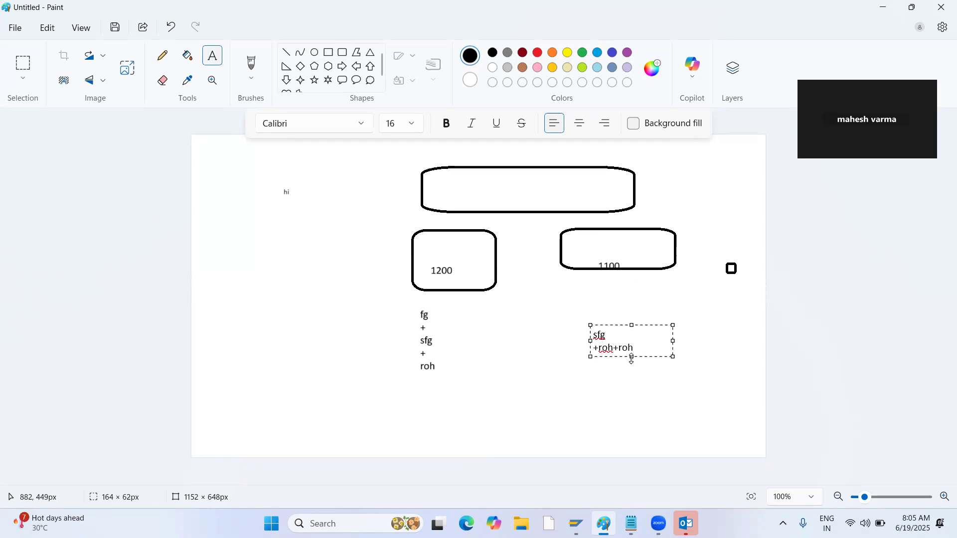
mouse_move(631, 359)
left_mouse_down()
mouse_move(613, 301)
mouse_move(626, 349)
mouse_move(620, 372)
mouse_move(632, 373)
left_mouse_up()
left_click(713, 321)
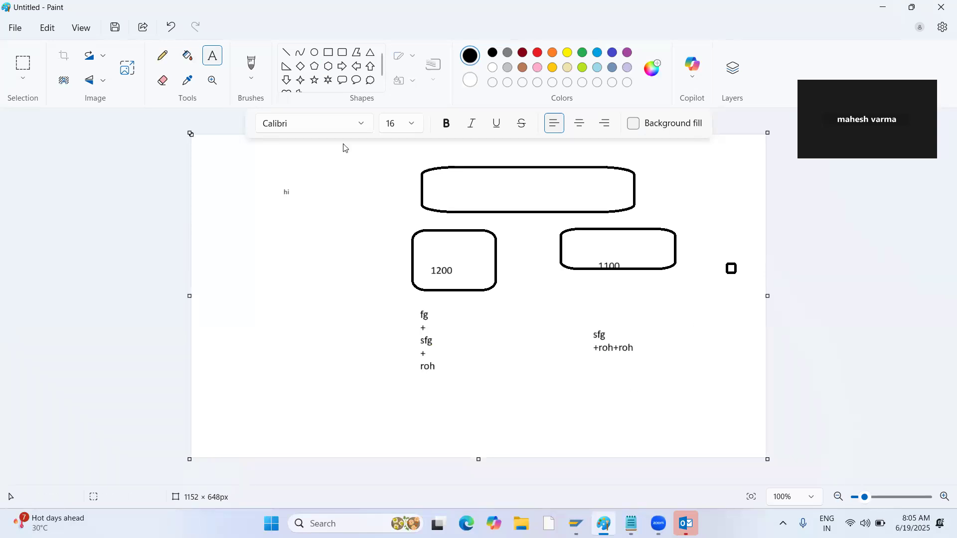
Step: Draw a straight line connecting the right "sfg" text to the left "sfg", plus a tiny dash beside the left list
left_click(287, 53)
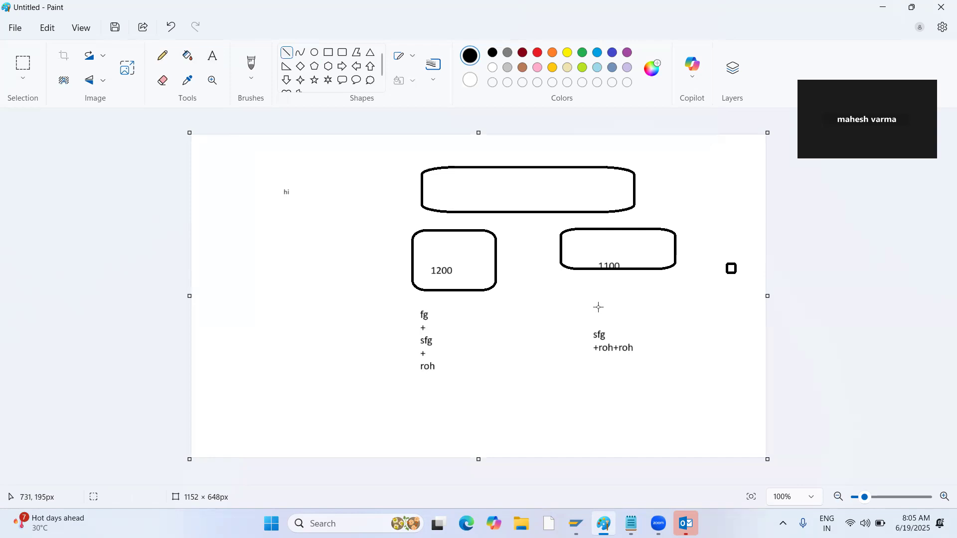
left_click_drag(583, 332, 435, 340)
left_click(369, 329)
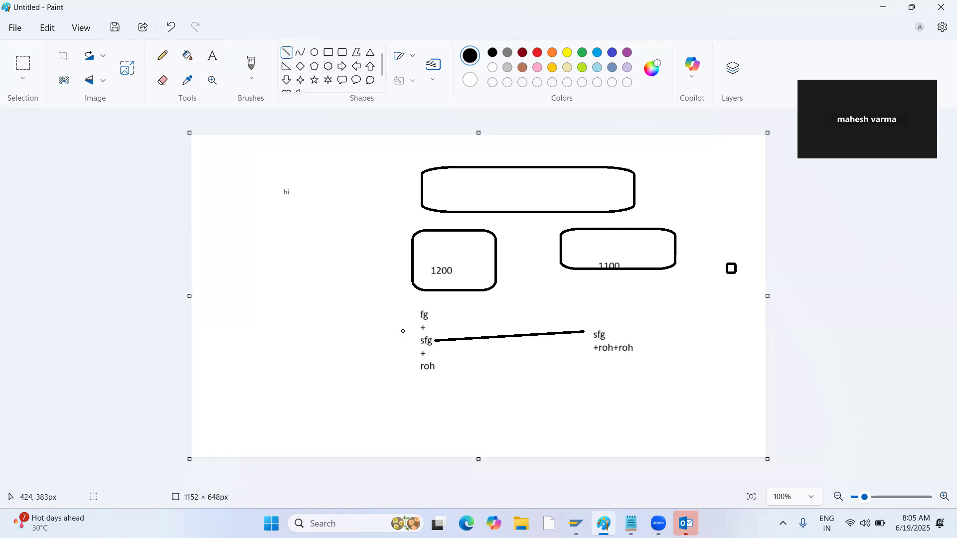
mouse_move(401, 328)
left_mouse_down()
mouse_move(455, 353)
mouse_move(404, 328)
left_mouse_up()
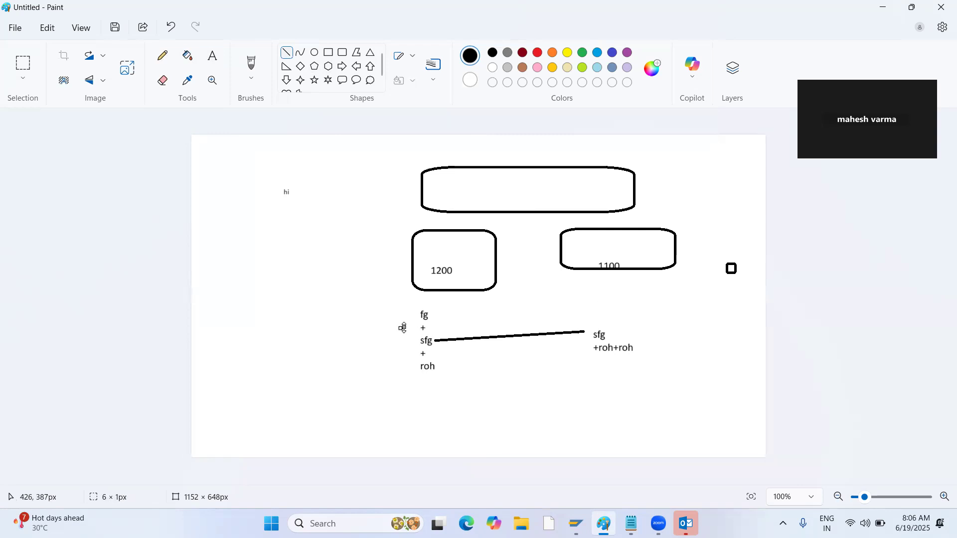
Step: Draw a pentagon of about 142 × 138 px around the "sfg + roh" lines below the 1200 box
left_click(316, 70)
left_click_drag(390, 325, 462, 396)
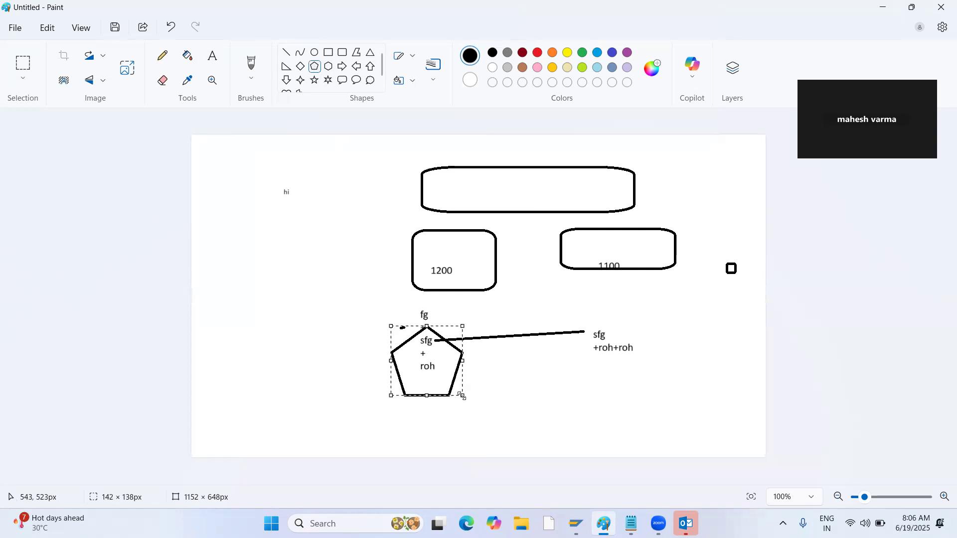
left_click(537, 357)
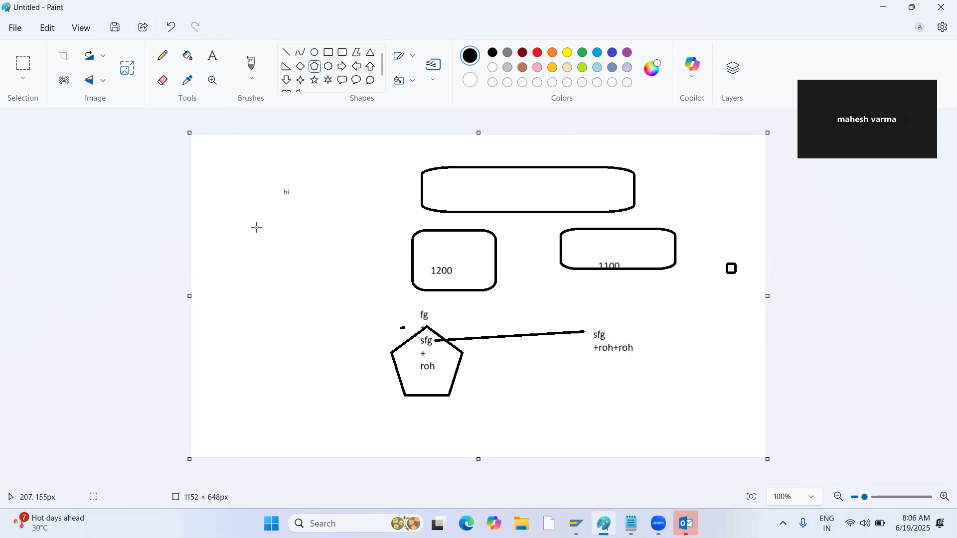
Step: Write the text "sto" on the empty area to the left of the 1200 box
left_click(213, 62)
left_click(232, 266)
type("sto")
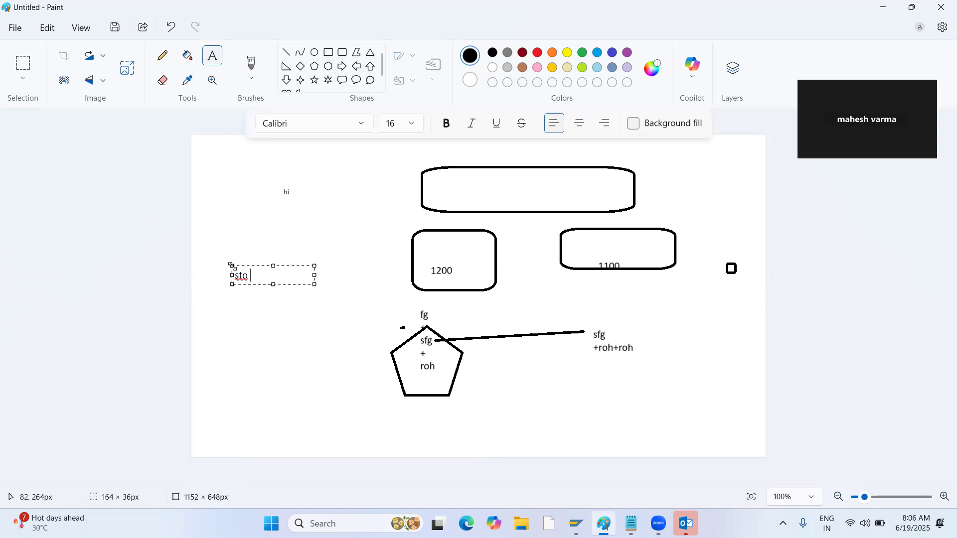
left_click(286, 412)
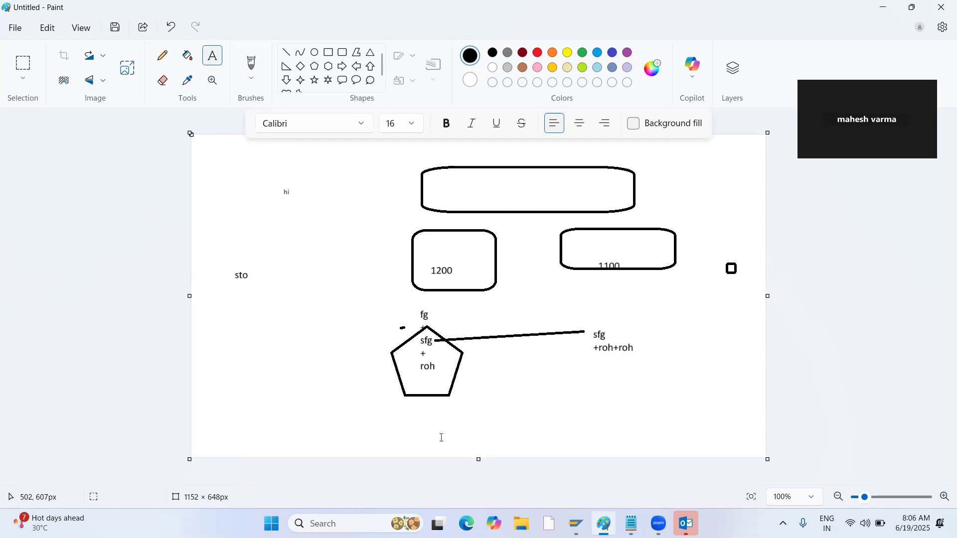
Step: Add the text "po me21n" below the "sto" label
left_click(256, 320)
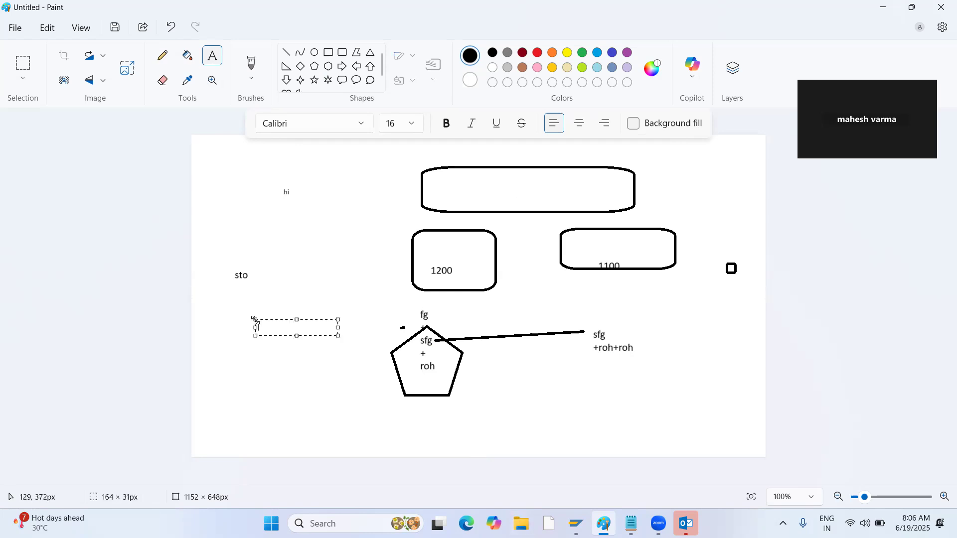
type("po me21n")
key("Return")
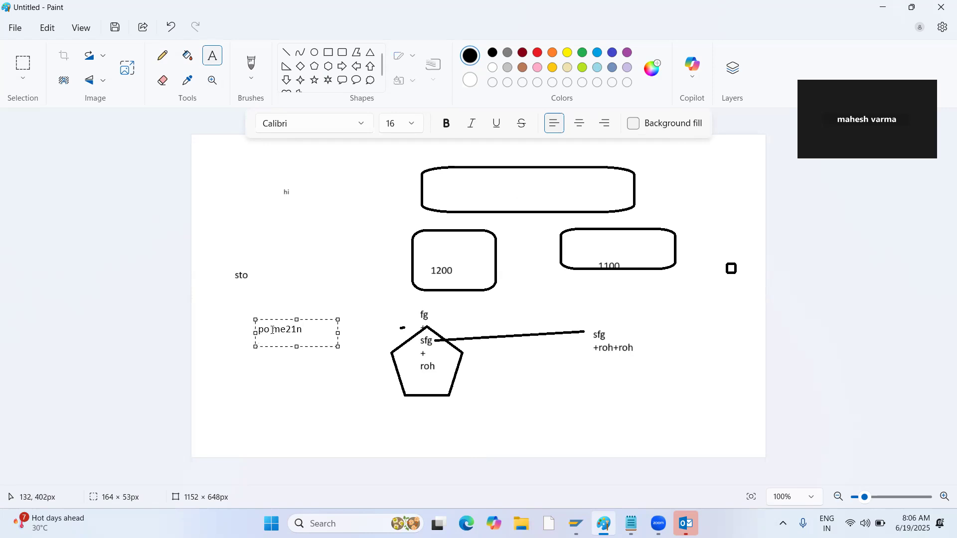
left_click(272, 329)
key("BackSpace")
type("\"")
Step: Switch to SAP Logon, open the SAP ECC connection and log on with the first saved user and its password
left_click(576, 523)
double_click(218, 94)
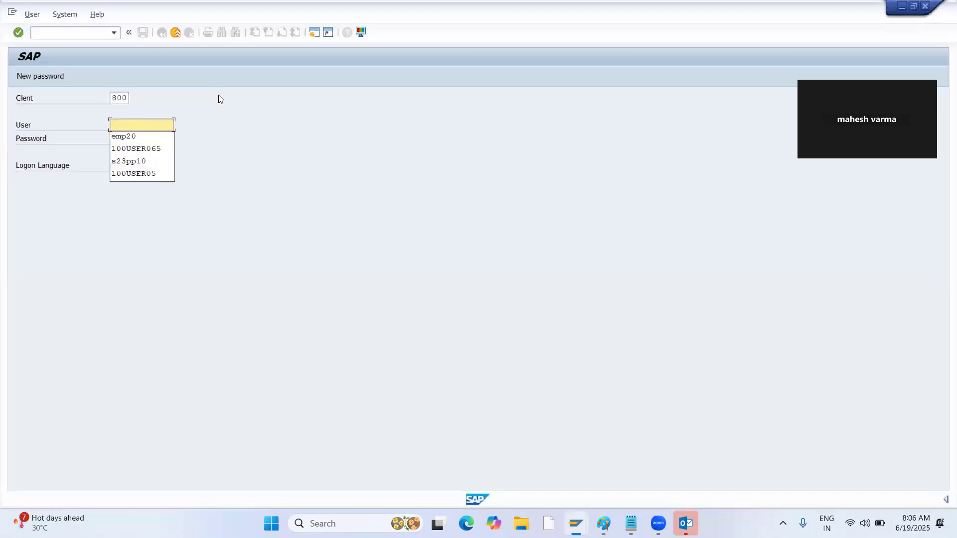
key("Down")
key("Return")
key("Tab")
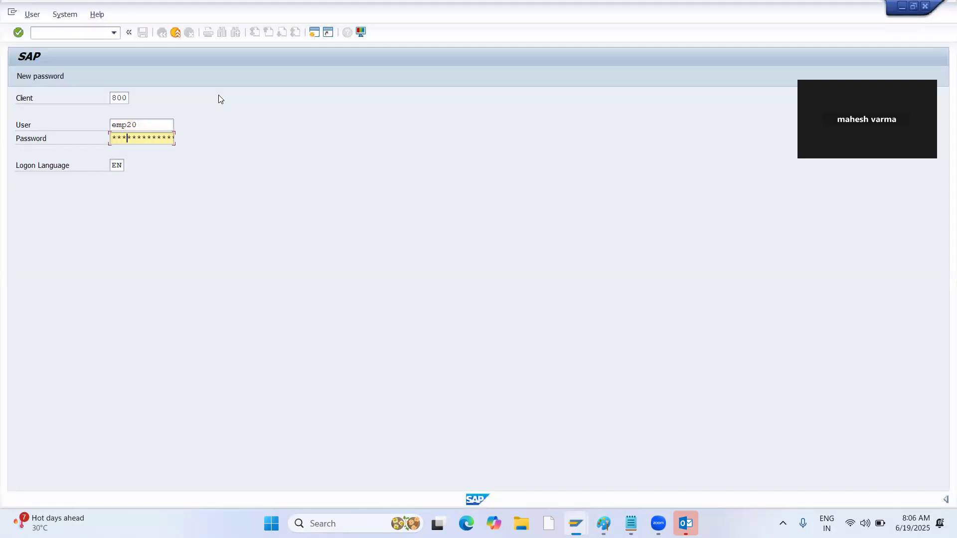
key("Return")
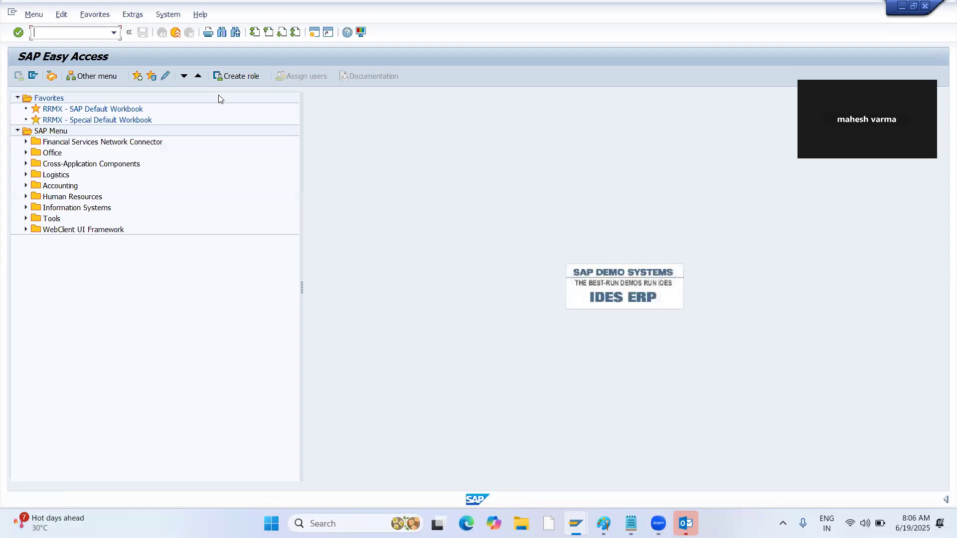
Step: Open transaction mb52 and run the warehouse stock report for material 21 in plant 1200
type("mb52")
key("Return")
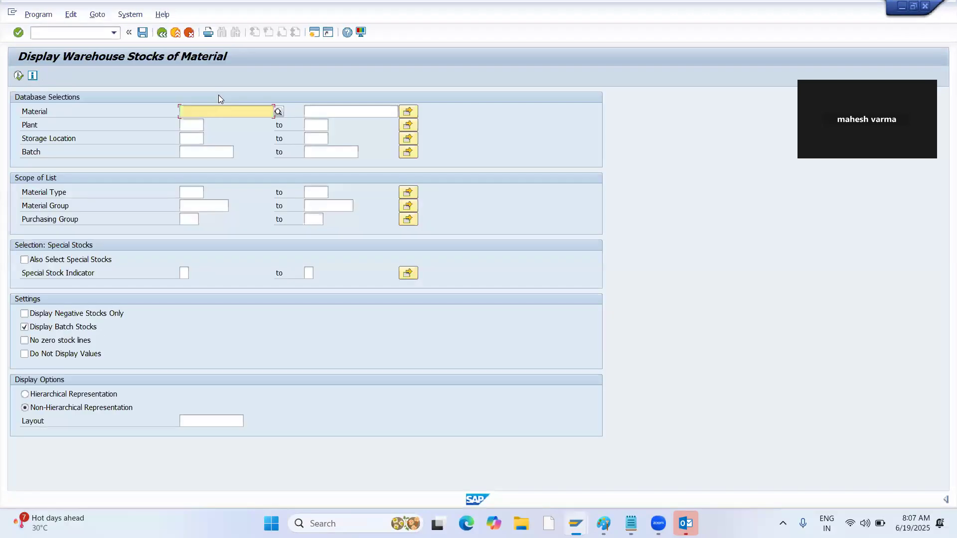
type("21")
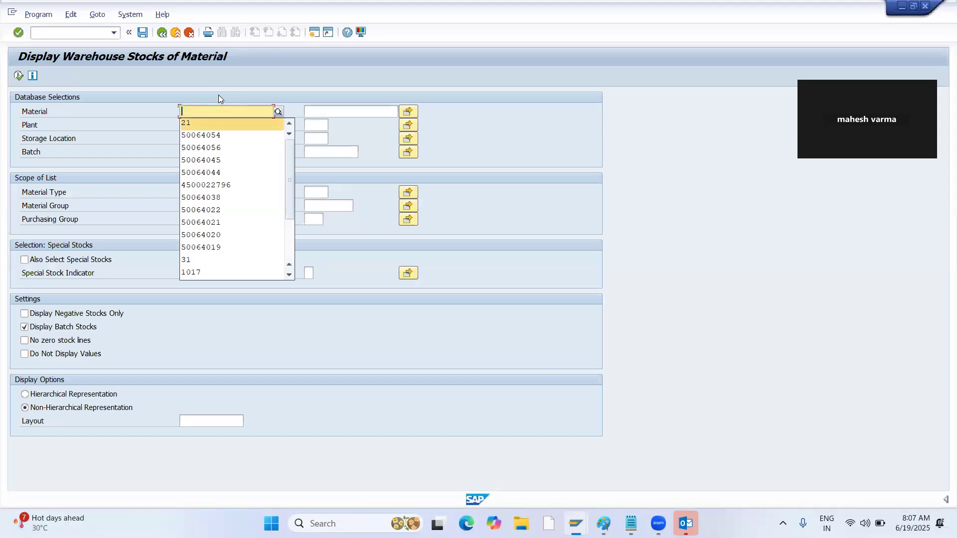
key("Tab")
key("Tab")
type("1")
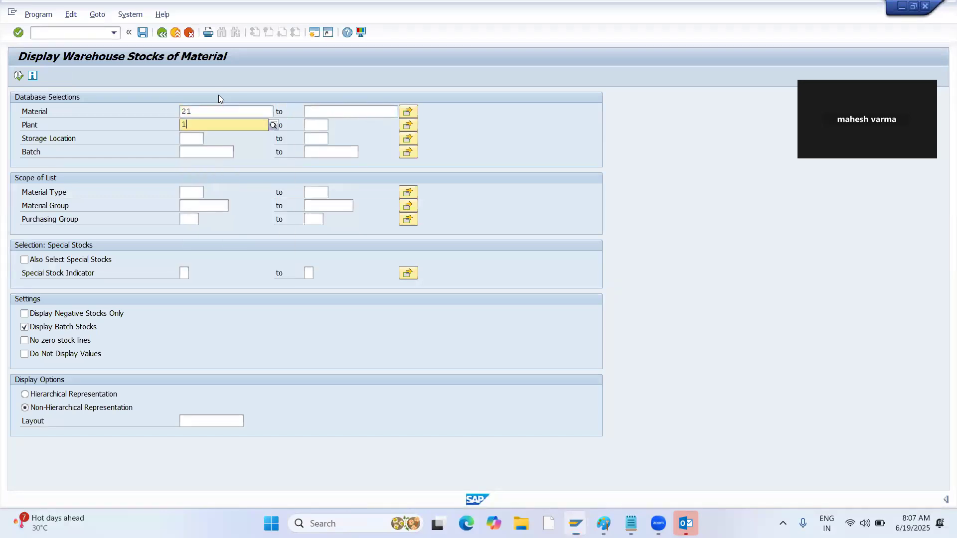
type("200")
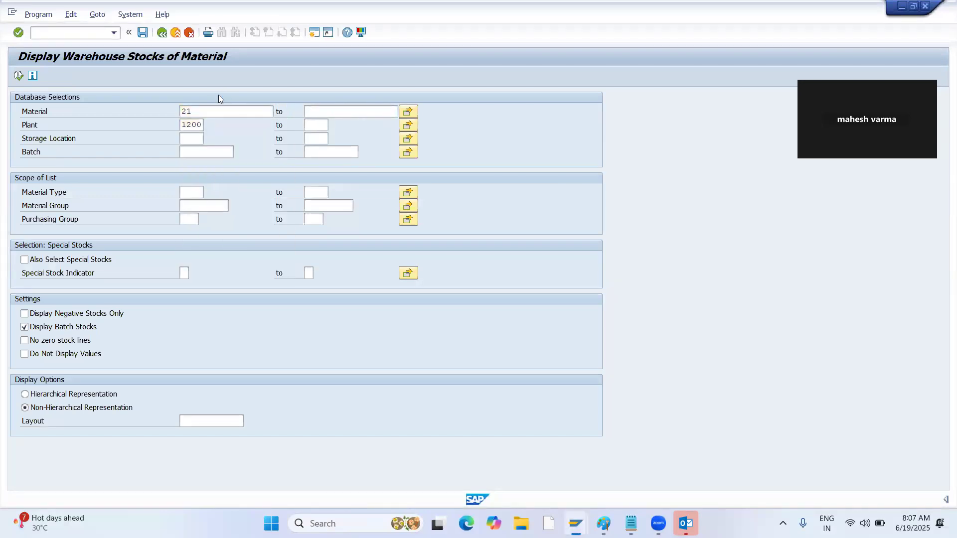
left_click(22, 75)
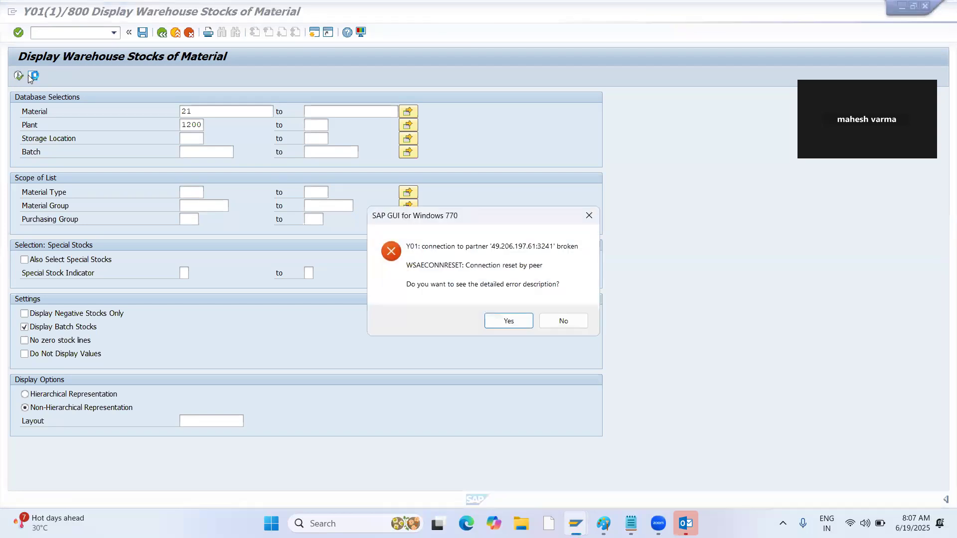
Step: Open the detailed description of the broken-connection error and dismiss it
left_click(499, 321)
left_click(578, 368)
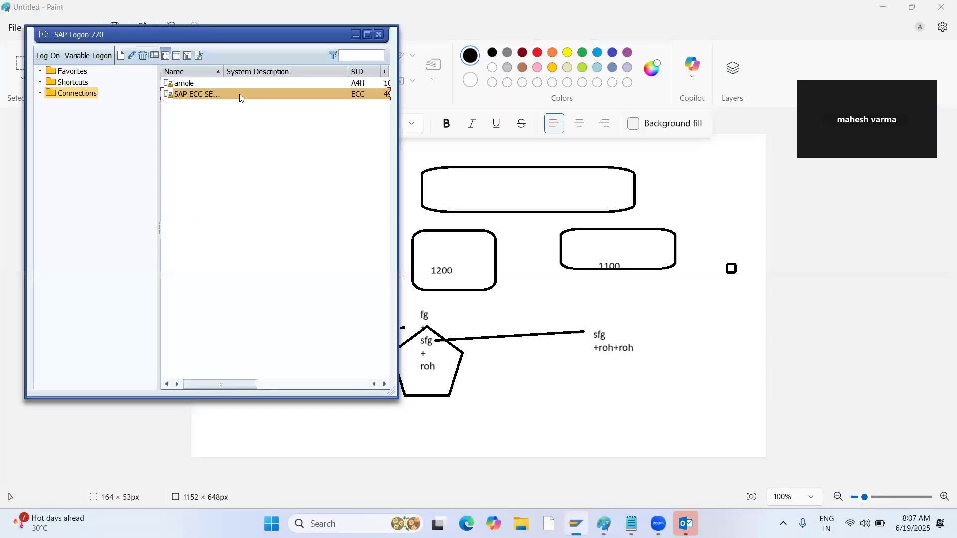
Step: Retry the SAP ECC connection, opening and dismissing the detailed error description after each attempt
double_click(240, 94)
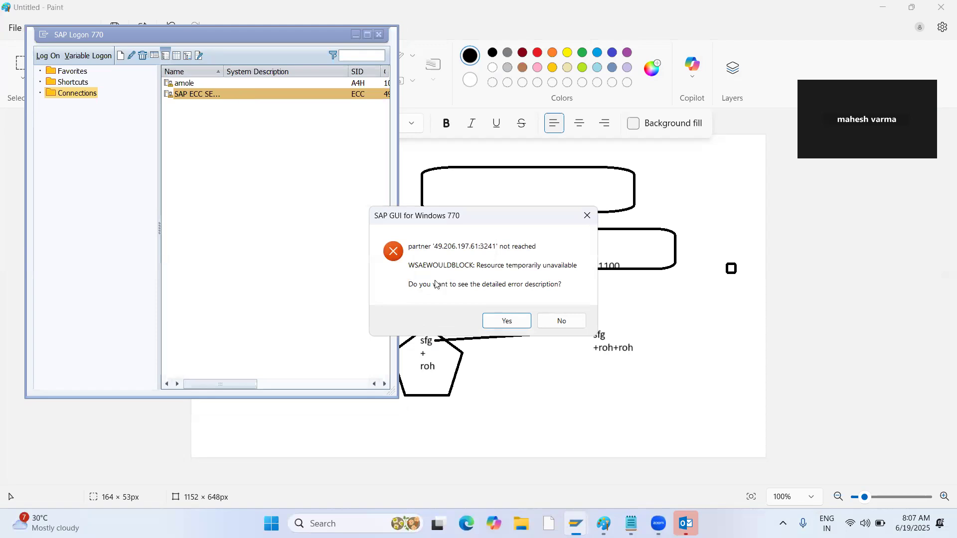
left_click(507, 321)
left_click(576, 374)
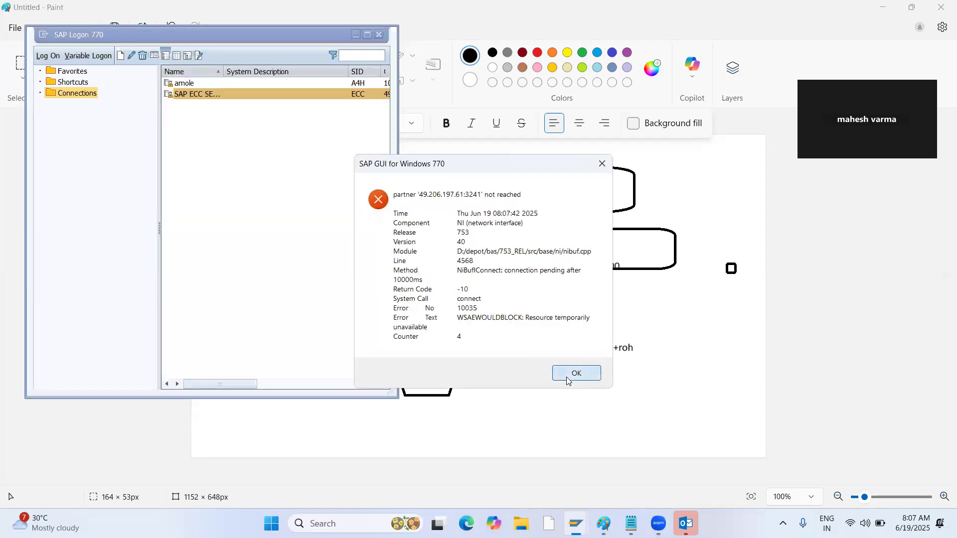
double_click(284, 98)
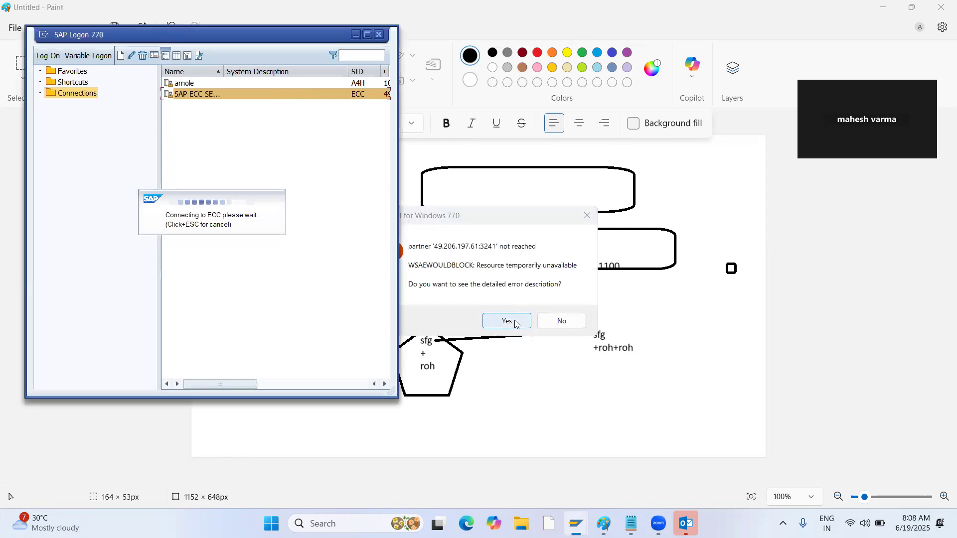
left_click(516, 322)
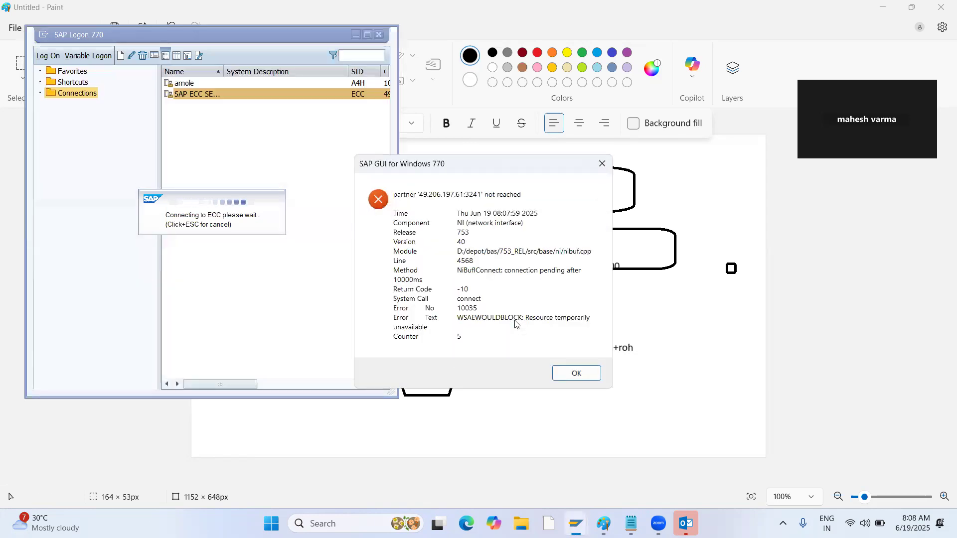
left_click(578, 375)
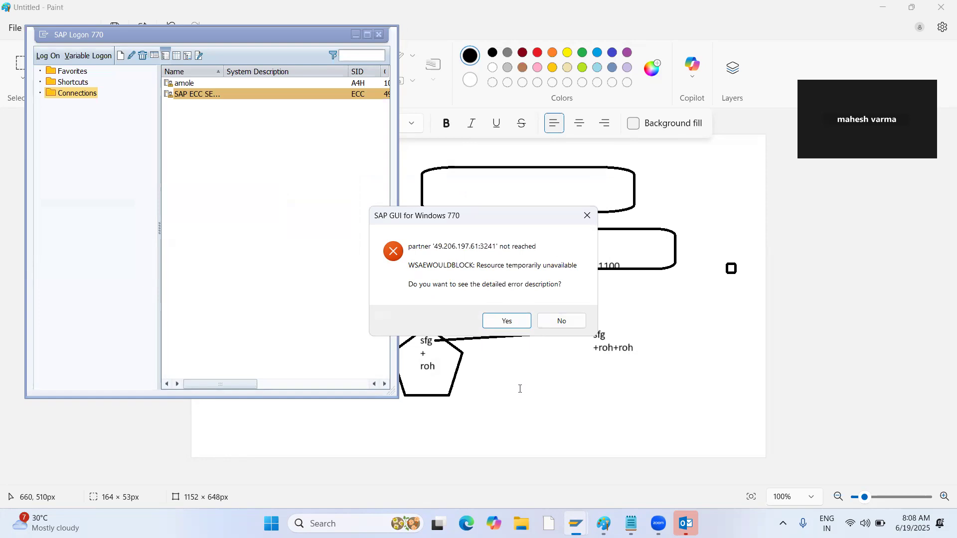
left_click(497, 321)
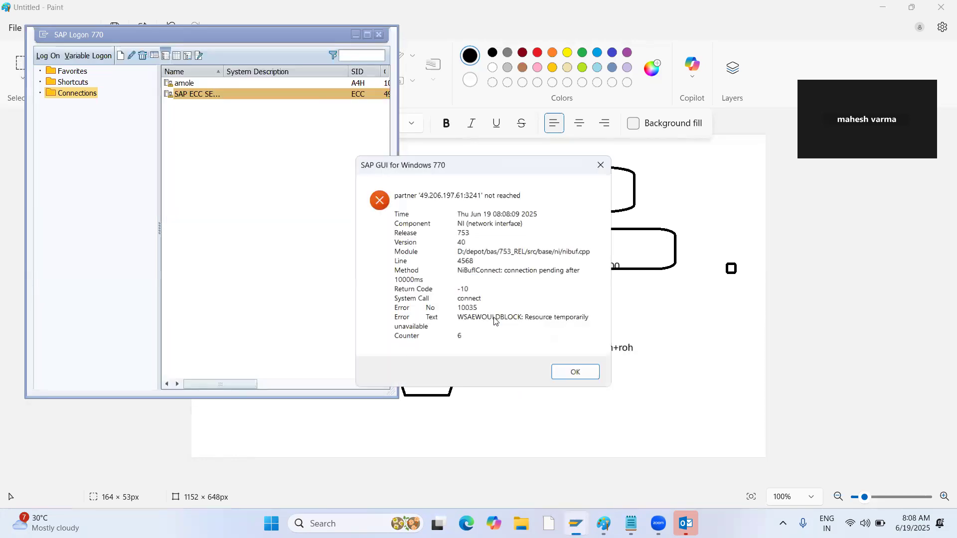
left_click(576, 374)
Step: Open the SAP ECC connection and log on with the saved user name and the account password
double_click(215, 94)
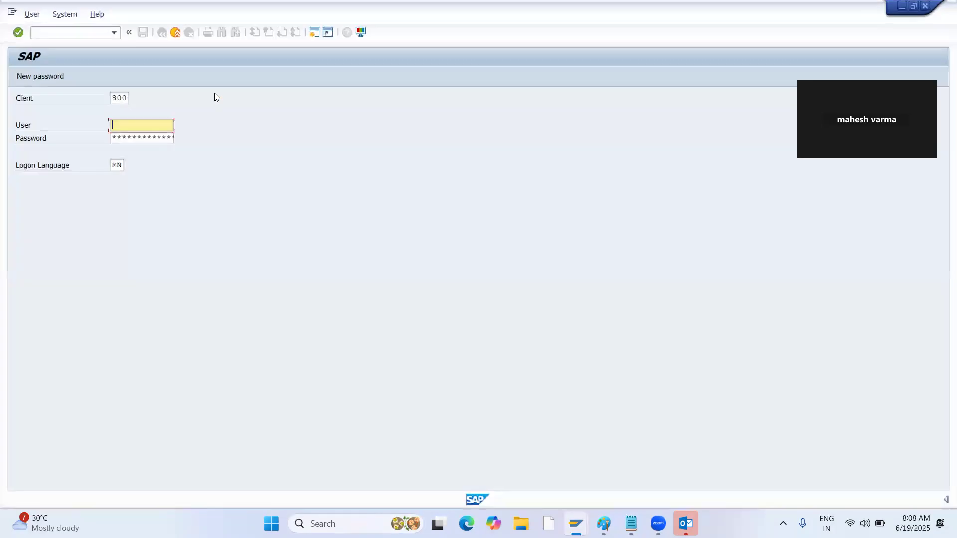
key("Down")
key("Down")
key("Return")
key("Tab")
type("******")
key("Return")
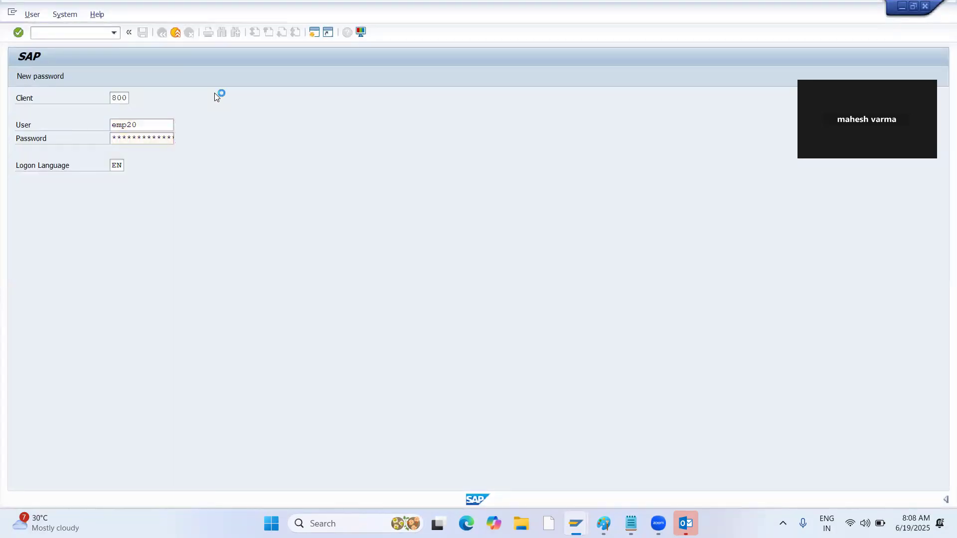
Step: Open transaction mb52 and run the warehouse stock report for material 21 in plant 1200
type("mb52")
key("Return")
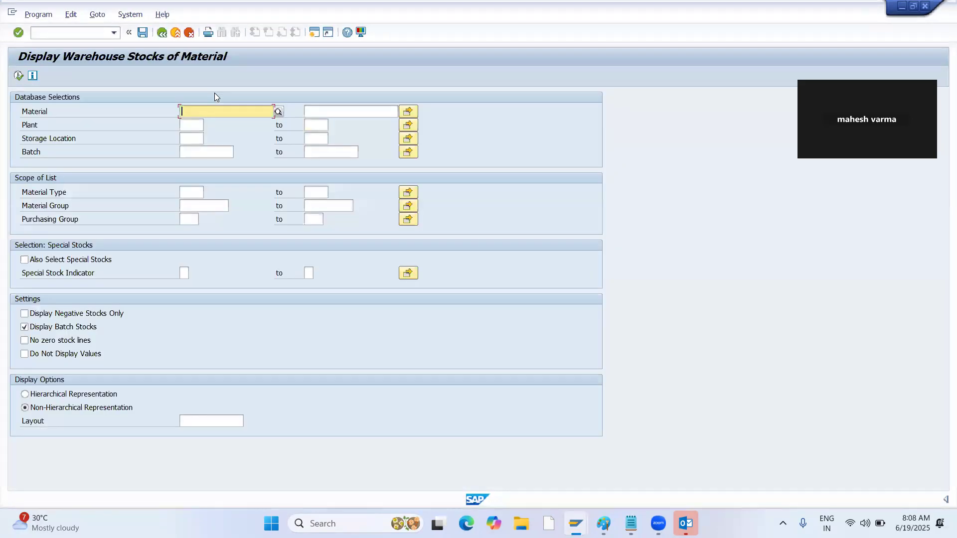
key("BackSpace")
key("Down")
key("Return")
key("Tab")
key("BackSpace")
key("Down")
key("Return")
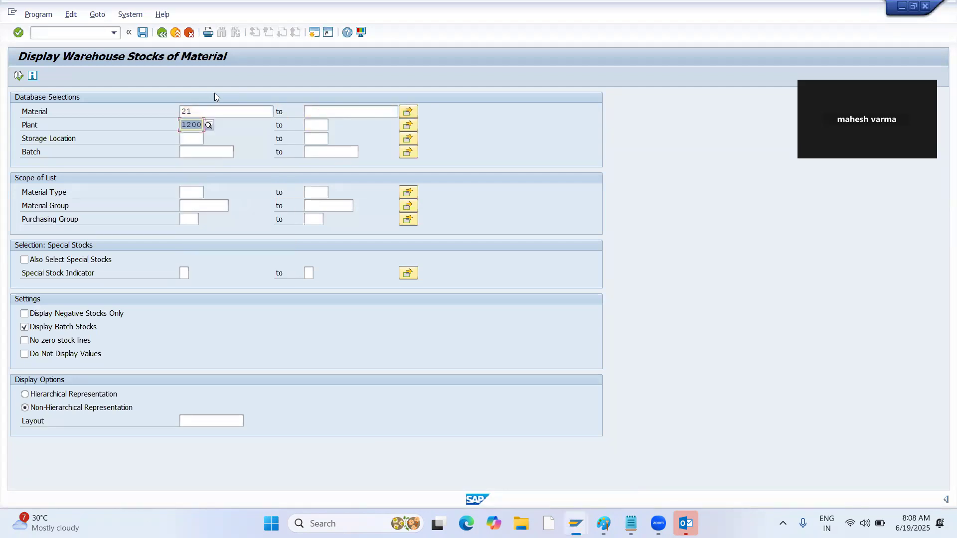
left_click(19, 76)
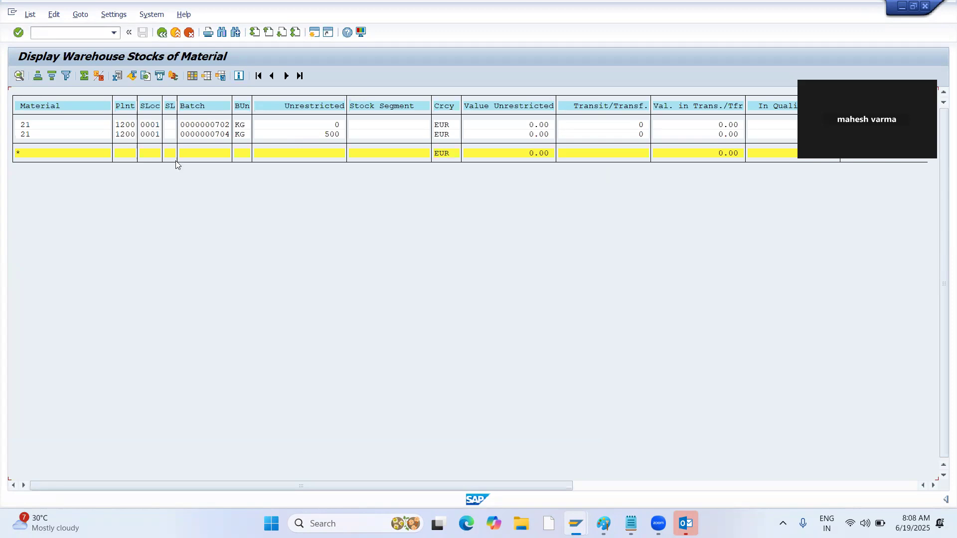
Step: Switch to Paint and add a three-line note reading "1200", "500" and "21 material" in the canvas's upper-left area
key("alt+Tab")
left_click(550, 386)
key("alt+Tab")
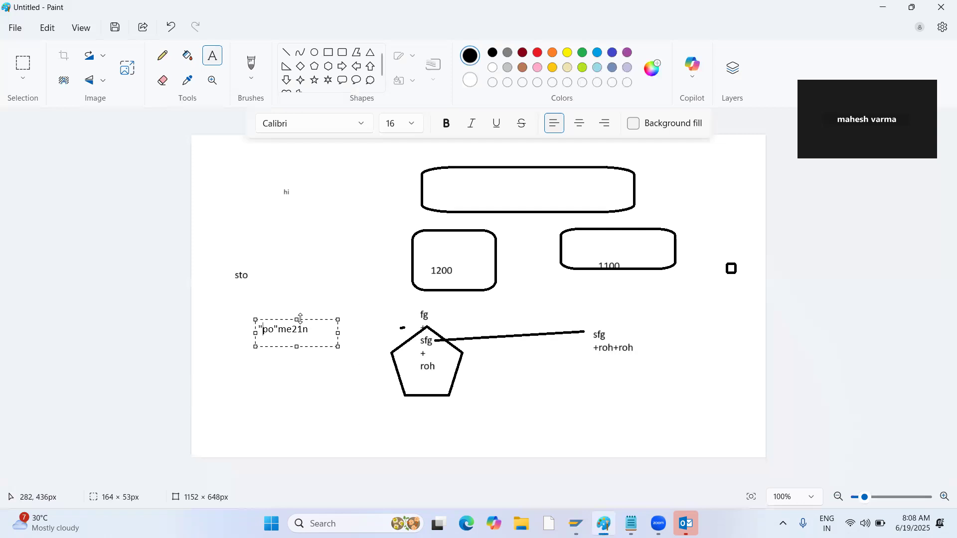
left_click(216, 188)
left_click(209, 171)
type("1200")
key("Return")
type("500")
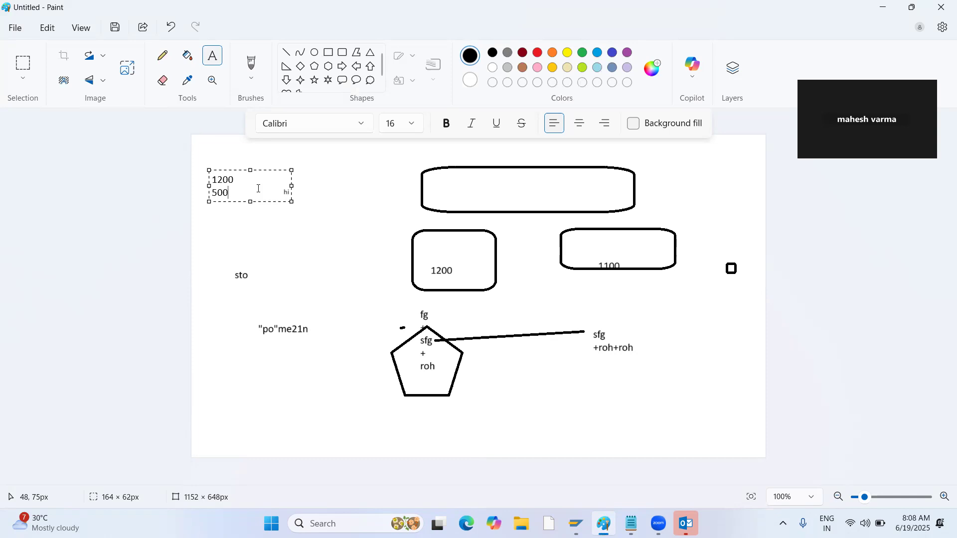
key("Return")
type("21 material")
left_click(322, 193)
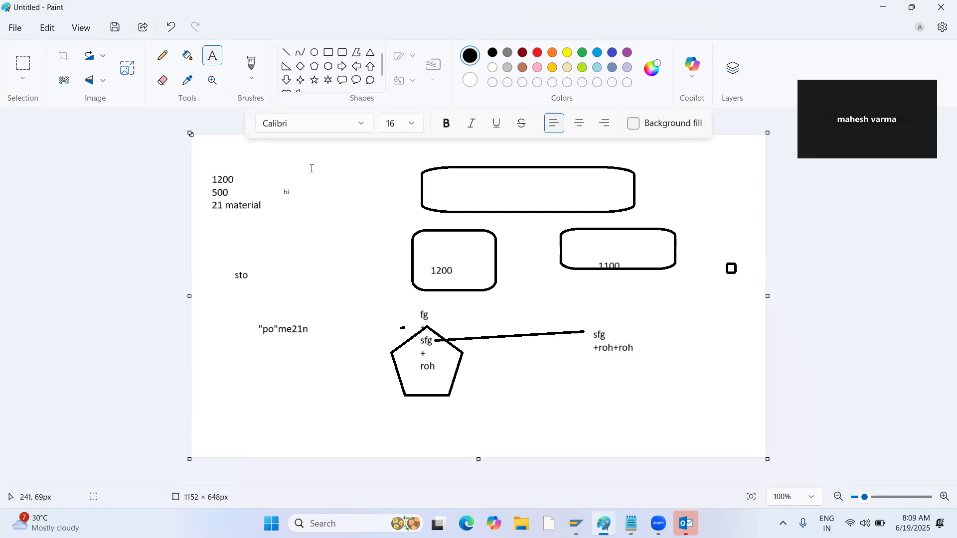
Step: Add the text "21" and "1100" on two lines beside the "hi" label, with "sto me21n" below it
left_click(309, 176)
type("21")
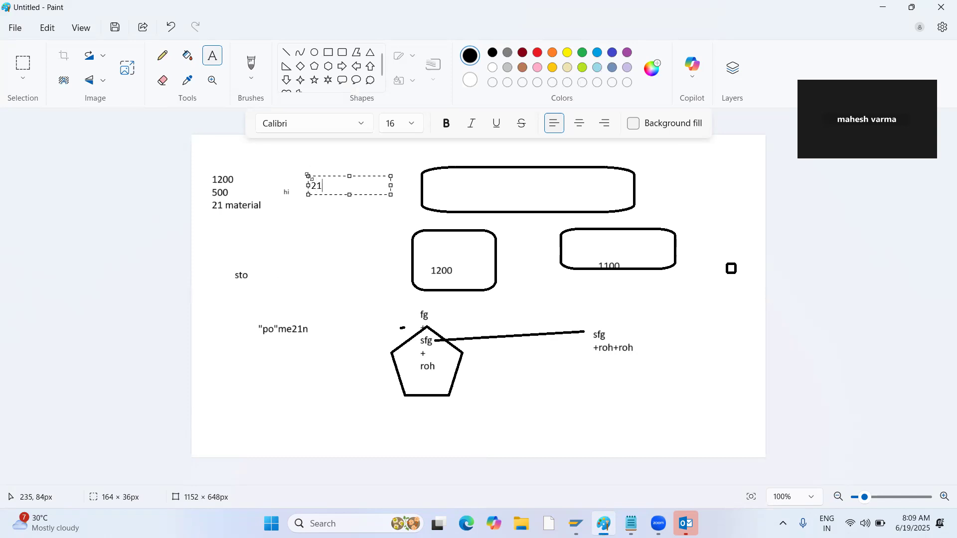
key("Return")
type("1100")
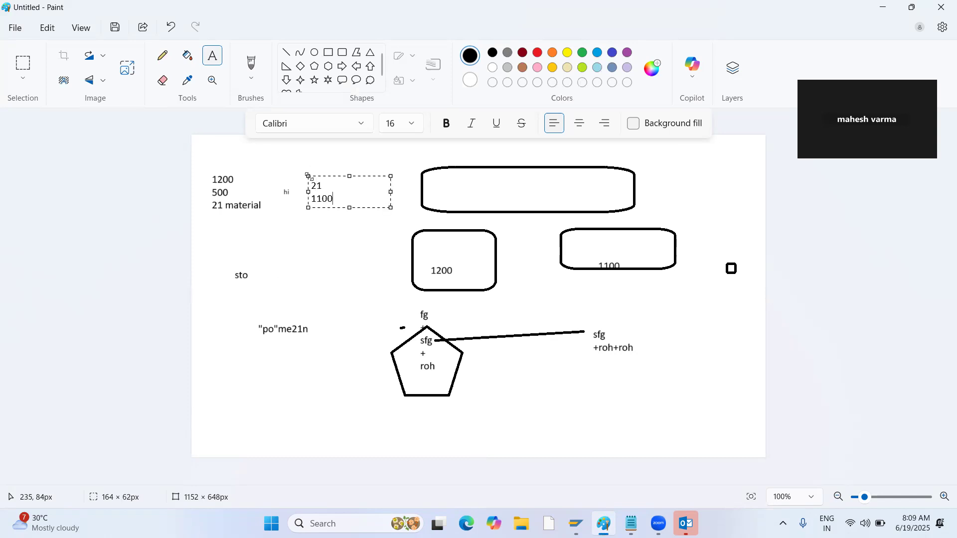
key("Return")
left_click(280, 231)
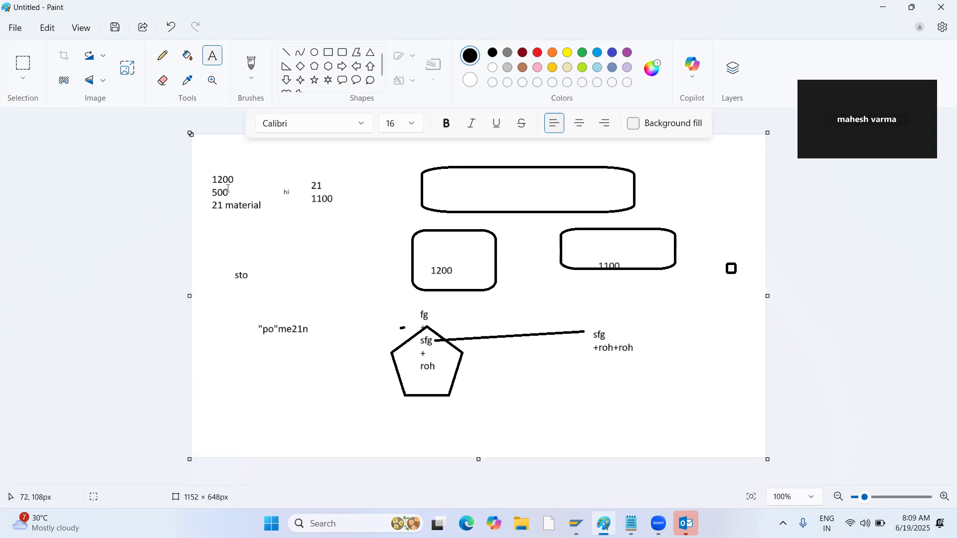
left_click(318, 215)
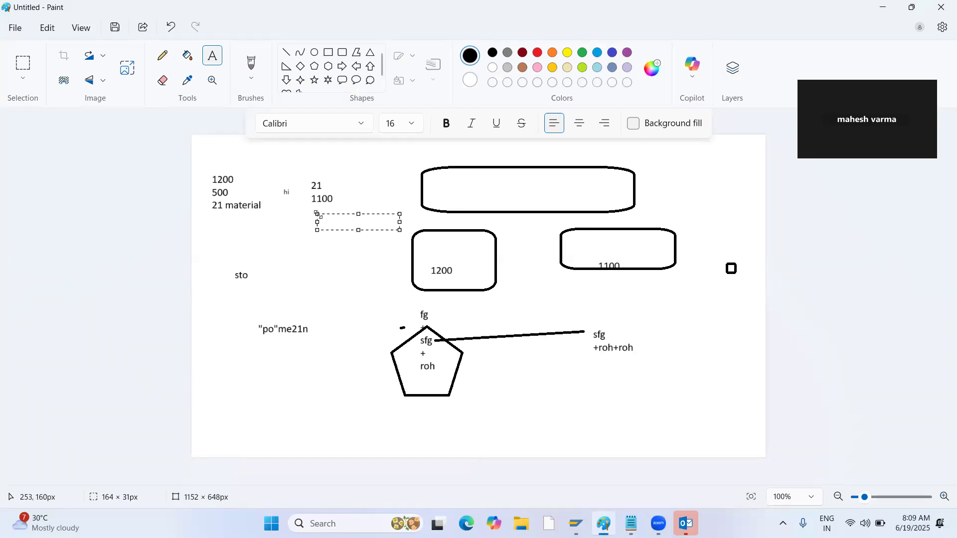
type("sto me21n")
Step: Switch back to SAP and open transaction me21n in a new session
key("alt+Tab")
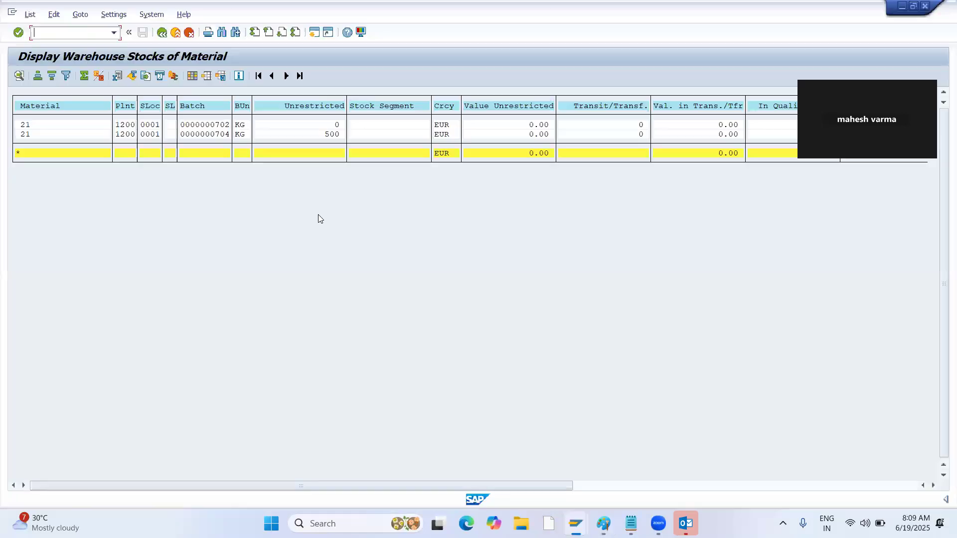
left_click(313, 32)
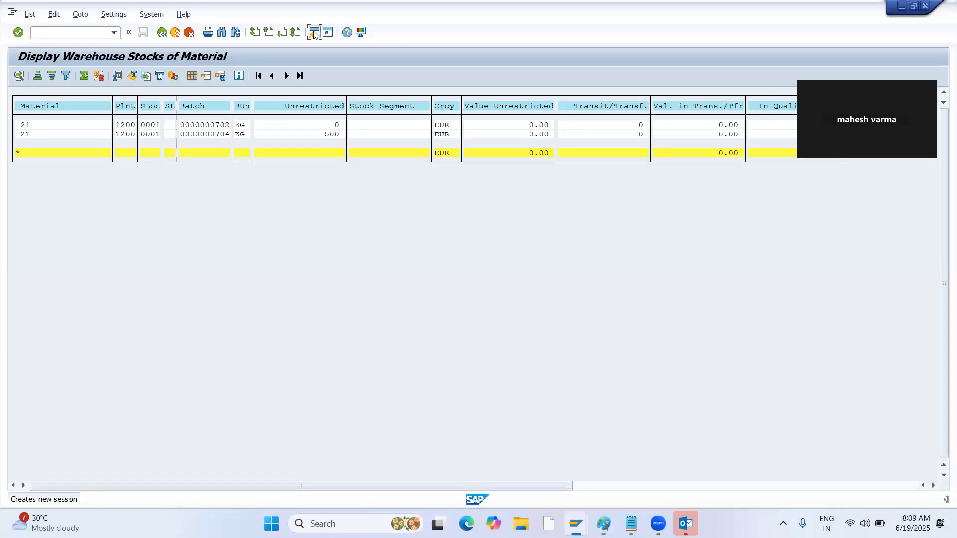
type("m")
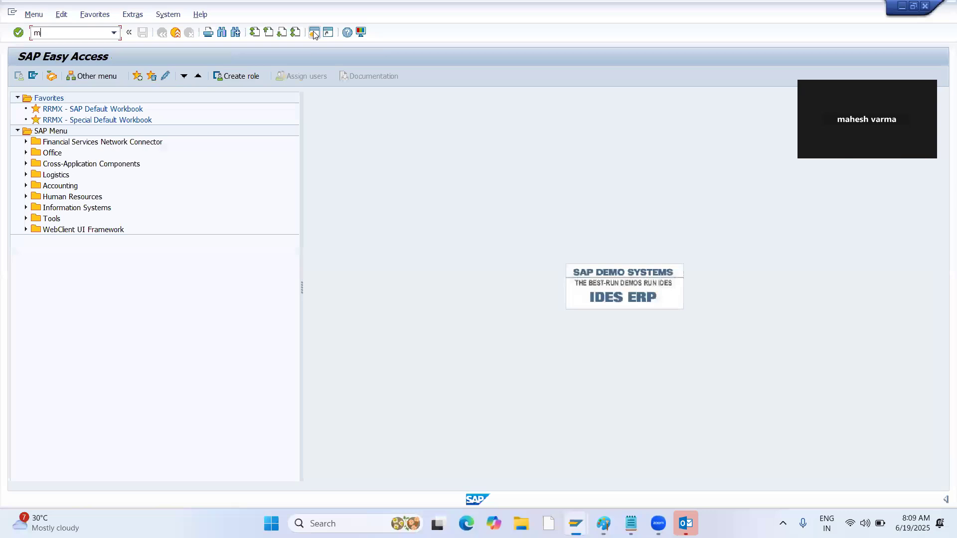
type("e21n")
key("Return")
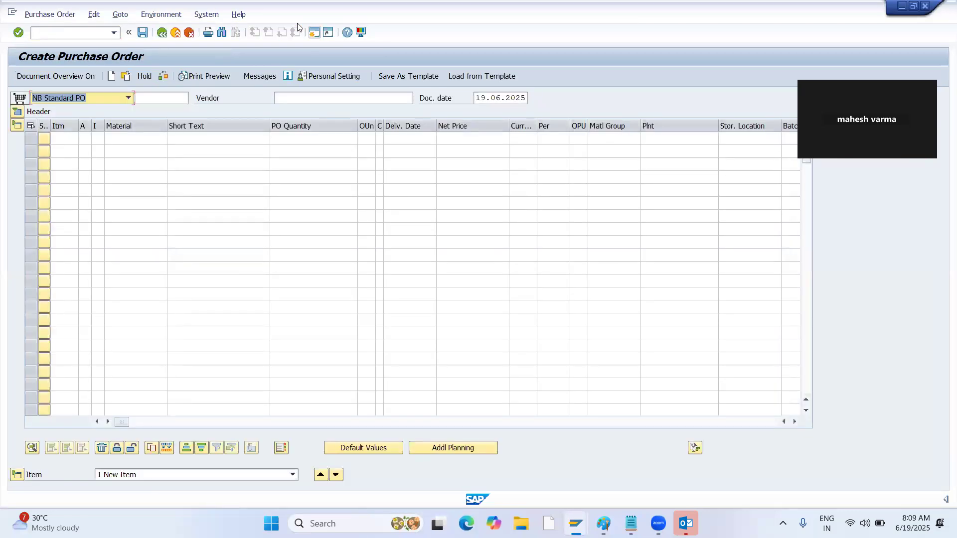
Step: Set the order type to EUB Stock Transp. Order and the supplying plant to 1200
left_click(127, 99)
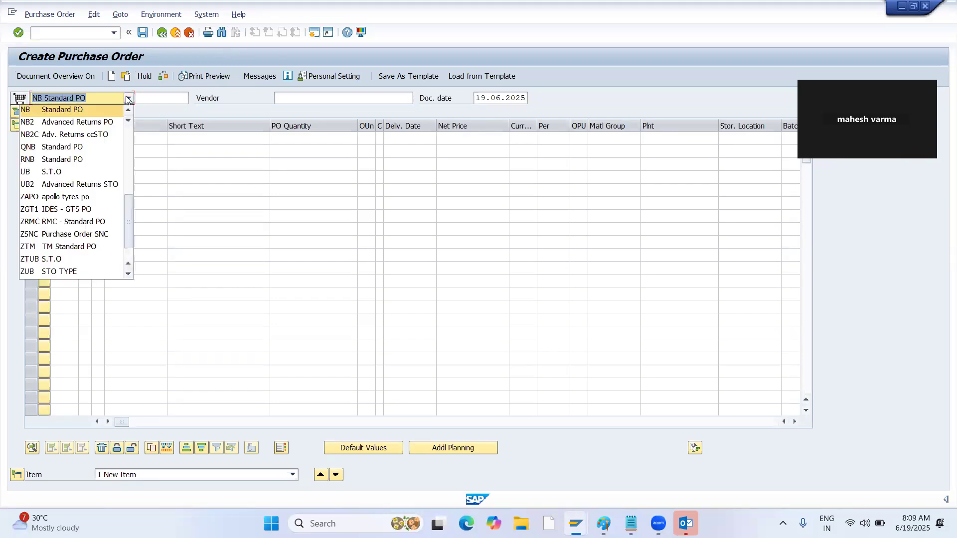
scroll(128, 99, "up", 4)
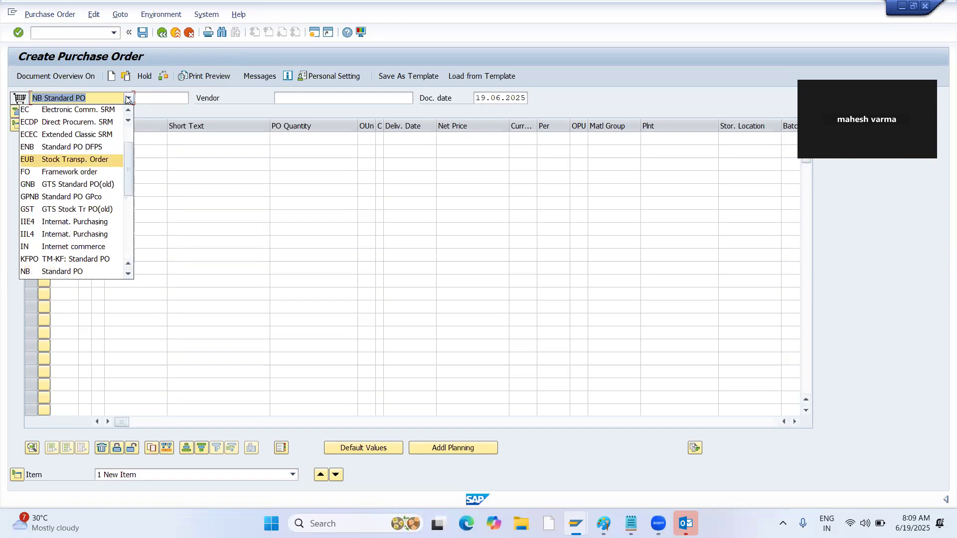
key("Return")
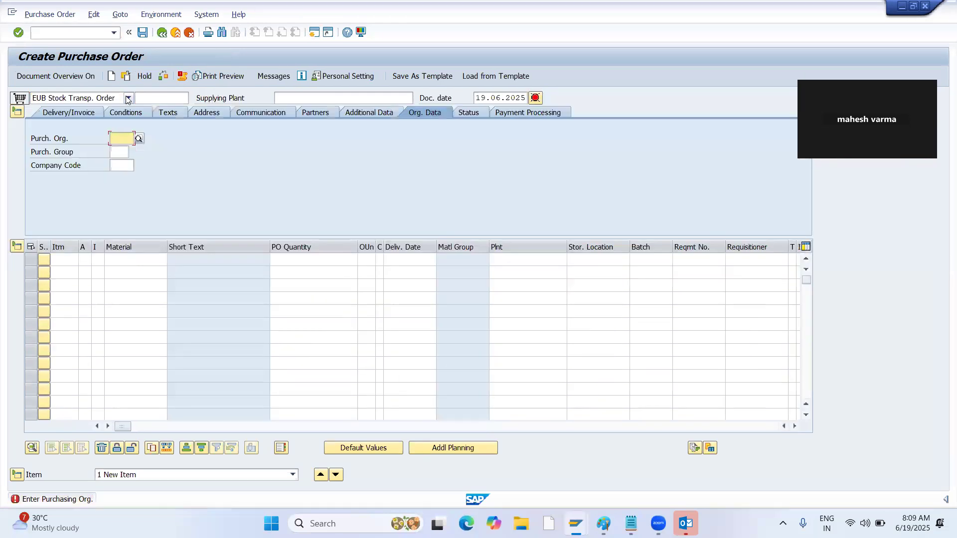
left_click(282, 100)
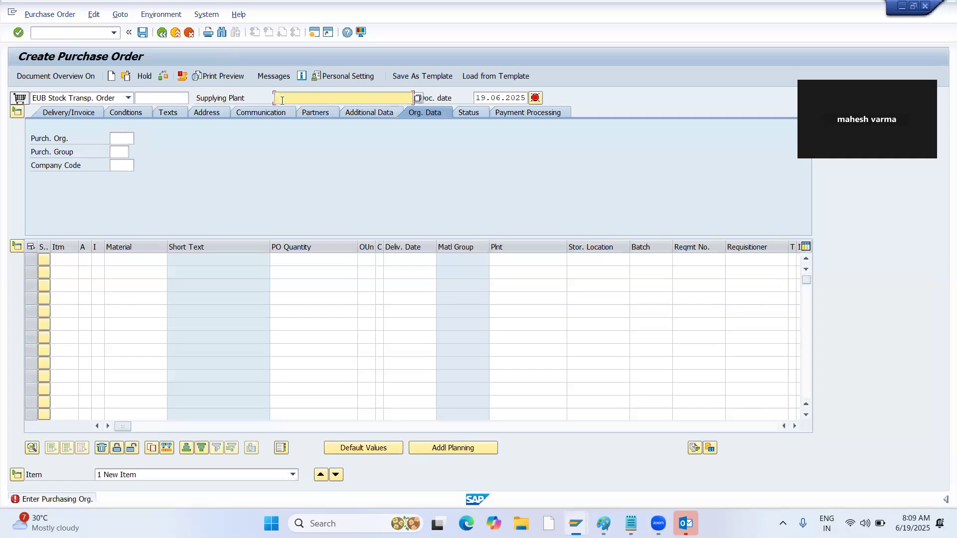
key("alt+Tab")
key("alt+Tab")
type("1200")
key("Return")
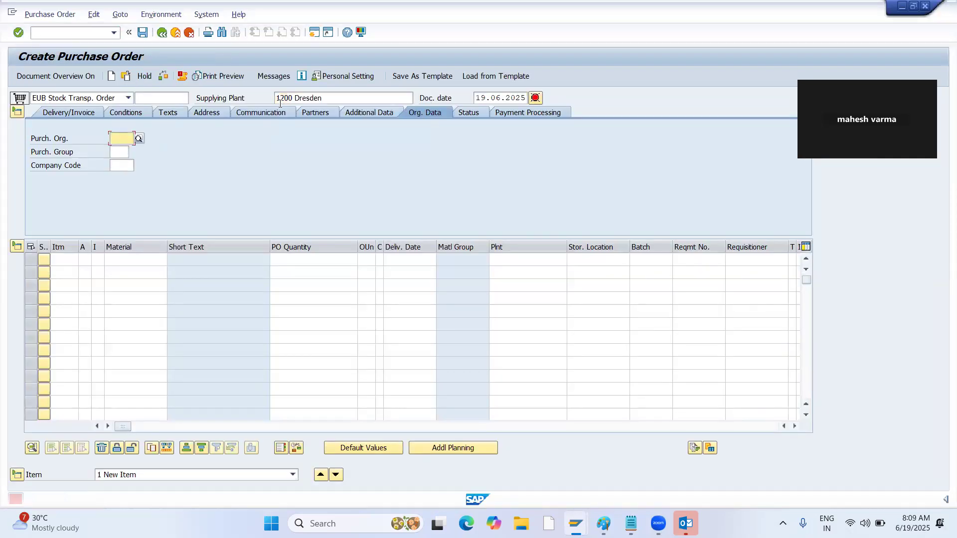
Step: Enter purchasing organization 1, purchasing group 100 and company code 1000 in the order's organizational data
type("1")
key("Tab")
type("100")
key("Tab")
type("1")
key("Return")
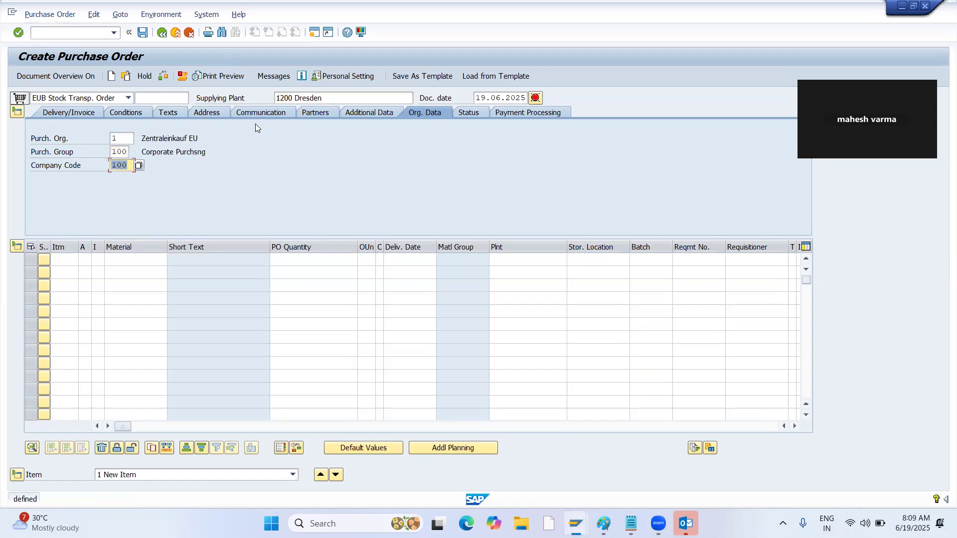
type("000")
key("Return")
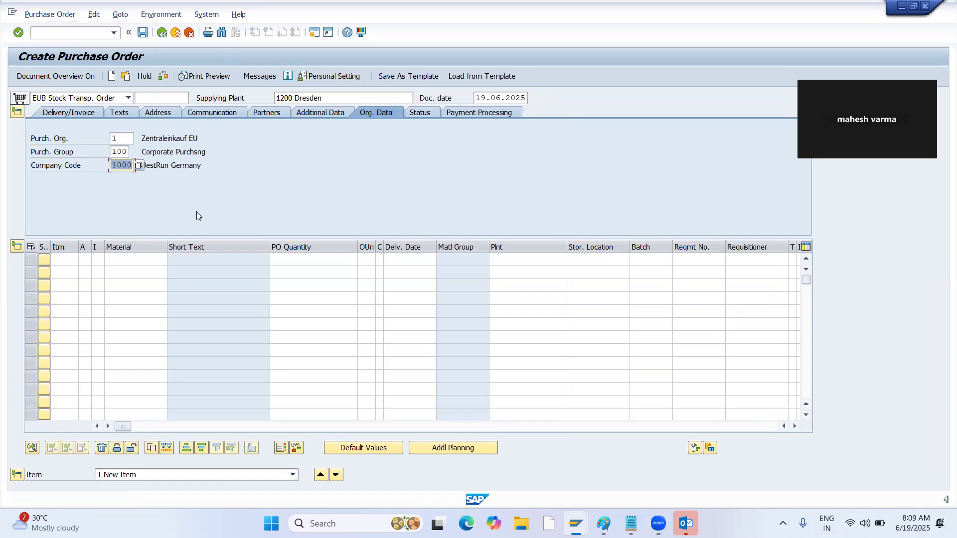
Step: Enter the first order item with material 21, quantity 150, plant 1100 and storage location 0001
left_click(151, 258)
type("21")
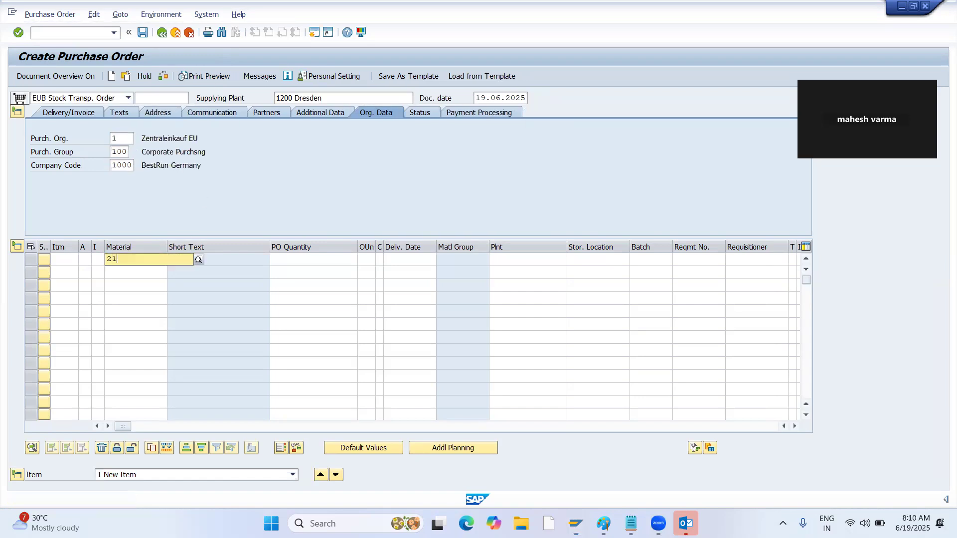
key("Tab")
key("shift+Tab")
type("150")
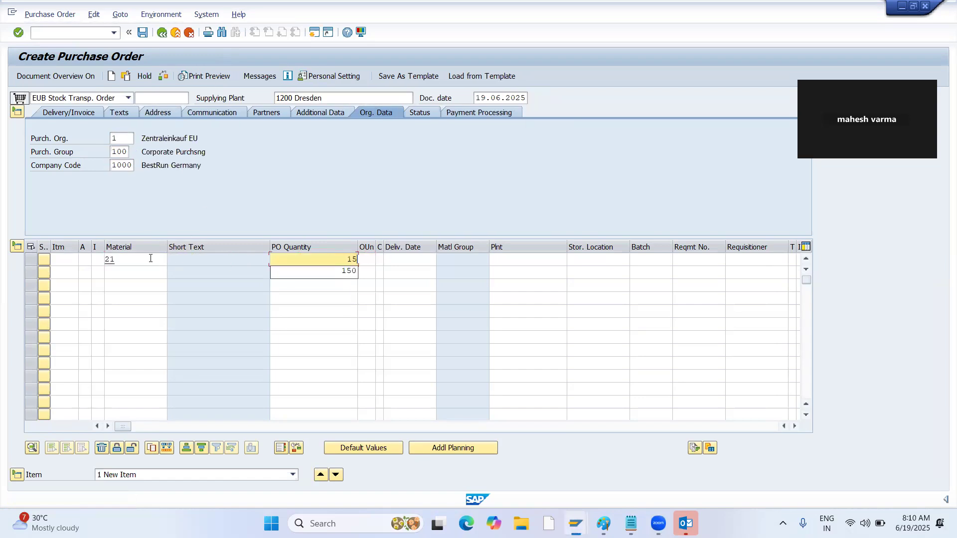
key("Tab")
key("Tab")
key("Tab")
key("Tab")
key("shift+Tab")
type("1100")
key("Tab")
type("0001")
key("Return")
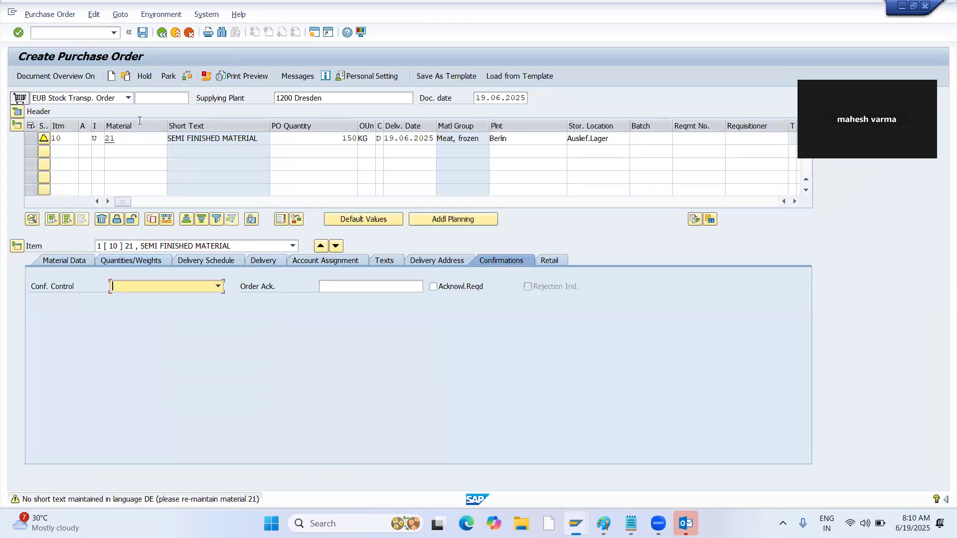
Step: Save the stock transport order despite the system messages and select its document number in the confirmation message
left_click(142, 33)
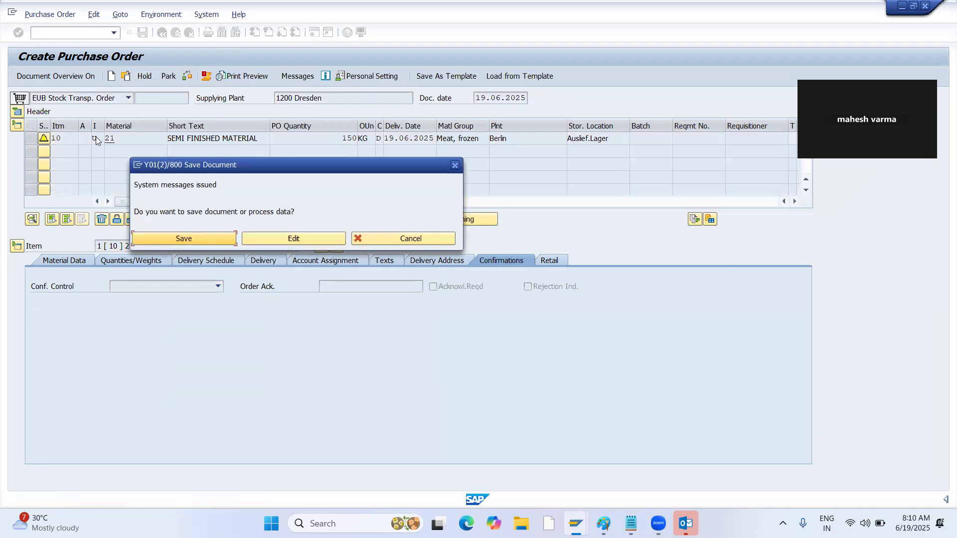
left_click(186, 239)
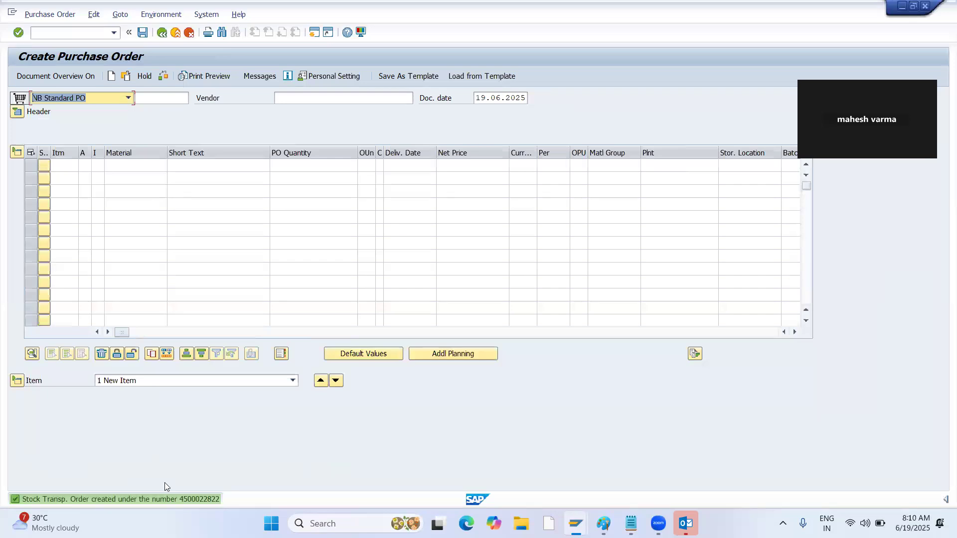
double_click(194, 502)
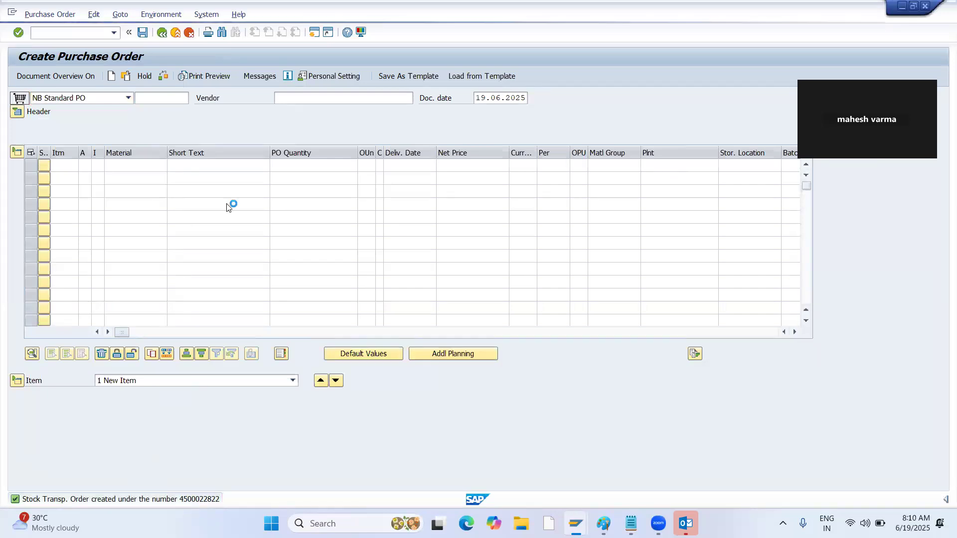
Step: Copy the stock transport order number from the confirmation message and paste it as a note above "sto" in Paint
double_click(283, 121)
key("ctrl+c")
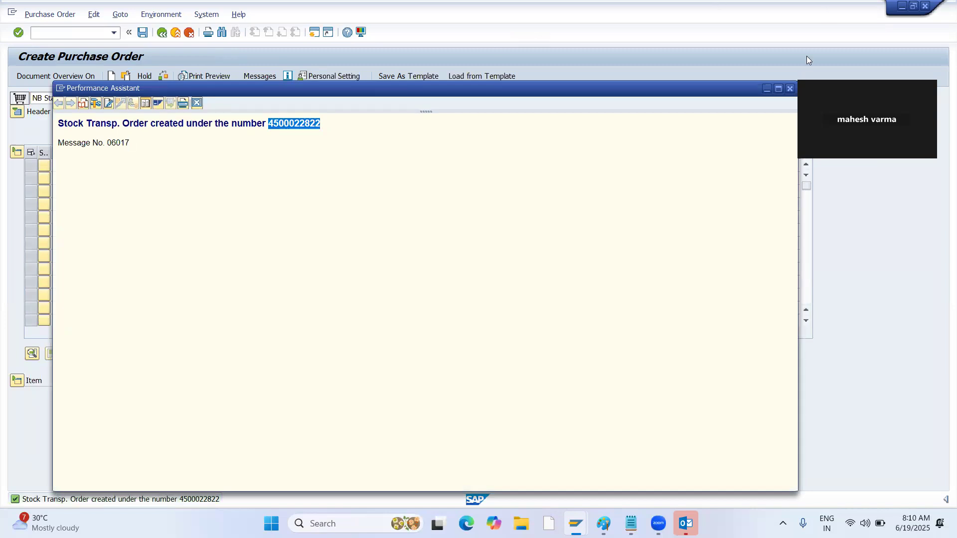
left_click(790, 89)
key("alt+Tab")
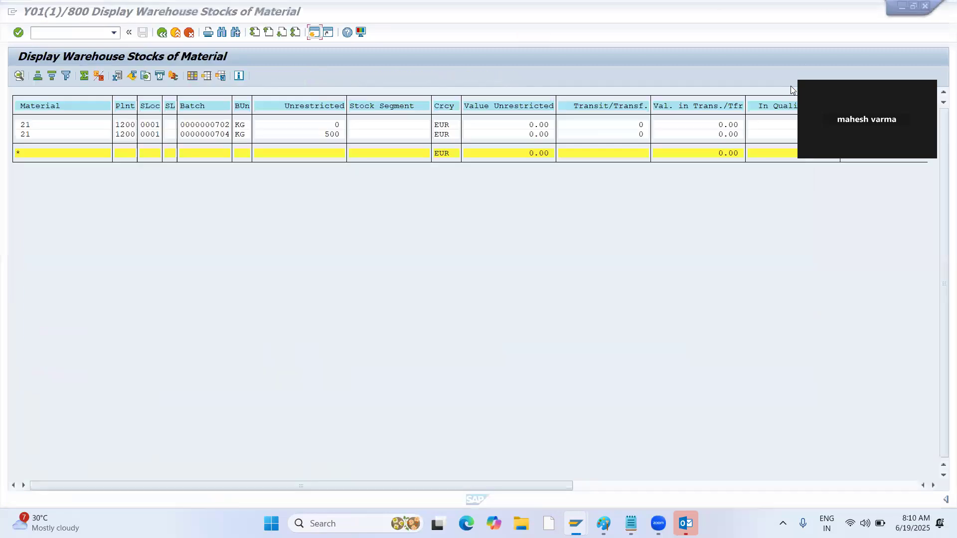
key("alt+Tab")
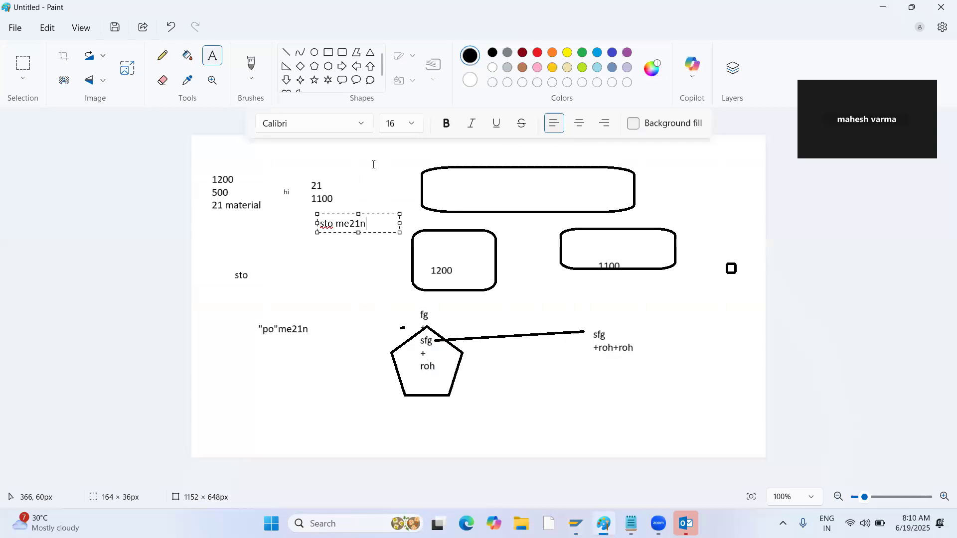
left_click(321, 250)
left_click(223, 233)
key("ctrl+v")
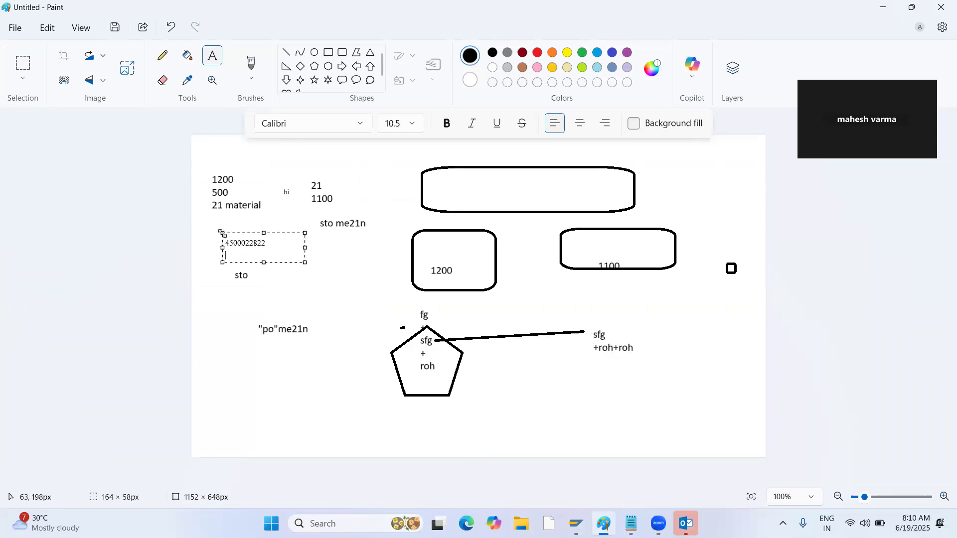
left_click(258, 215)
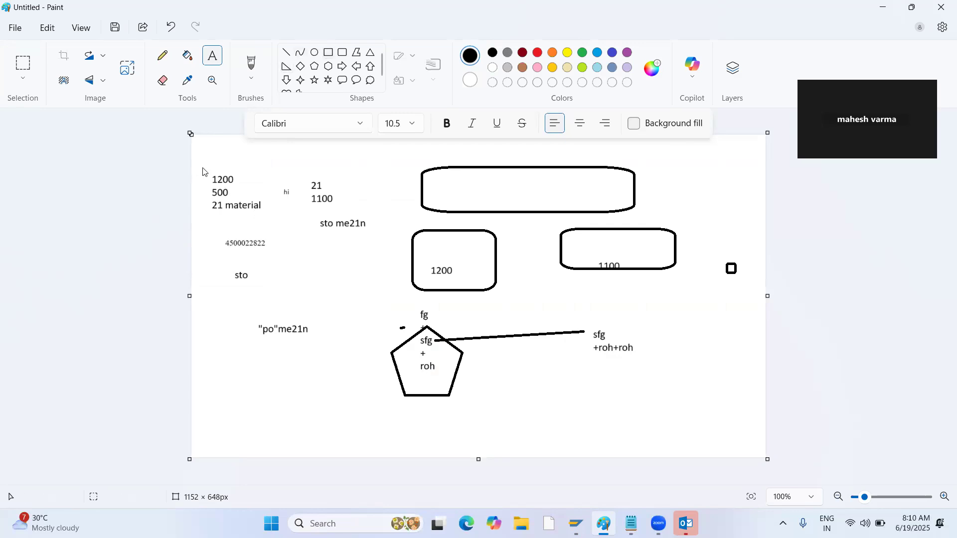
Step: Draw a rectangle about 168 × 167 px around the 1200 stock notes and a smaller one around the order number
left_click(328, 54)
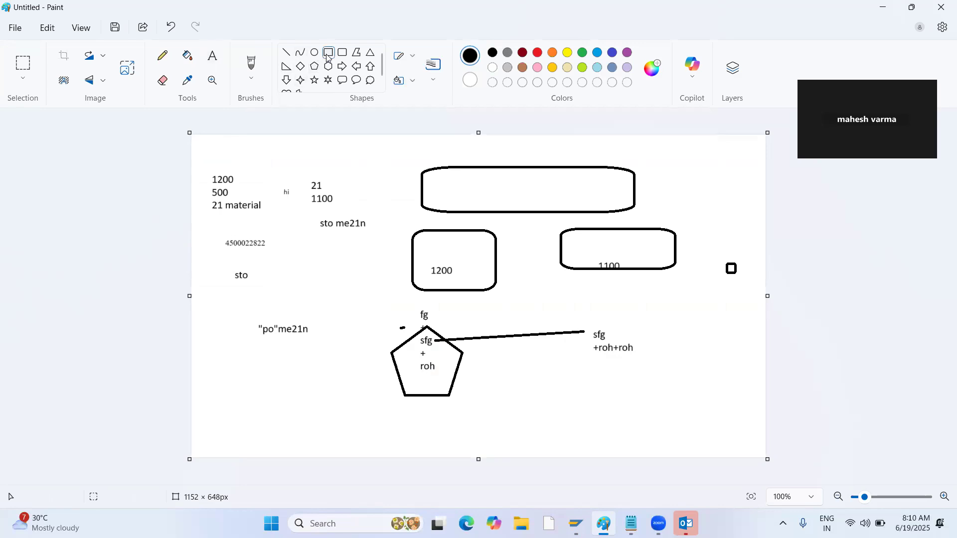
left_click_drag(191, 170, 276, 254)
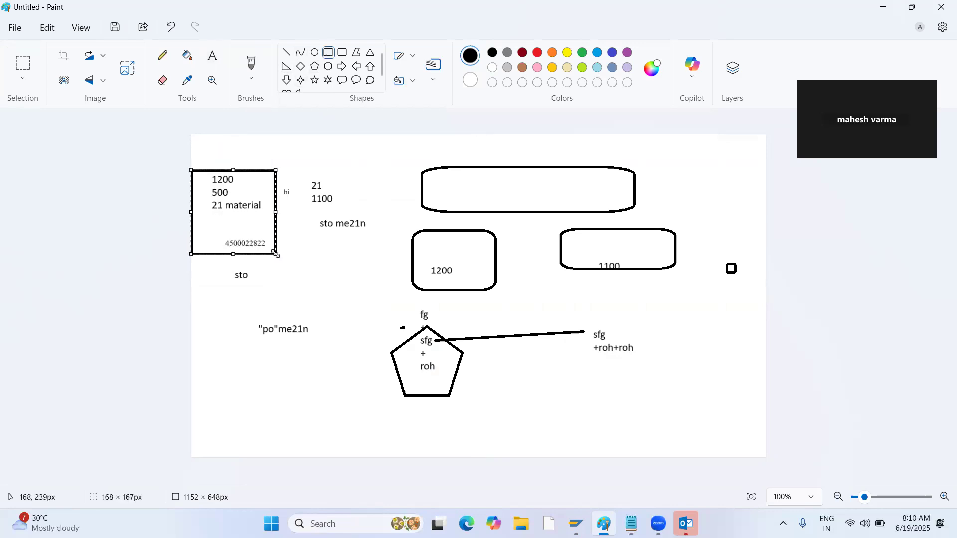
left_click(299, 256)
left_click_drag(204, 233, 278, 259)
left_click(344, 271)
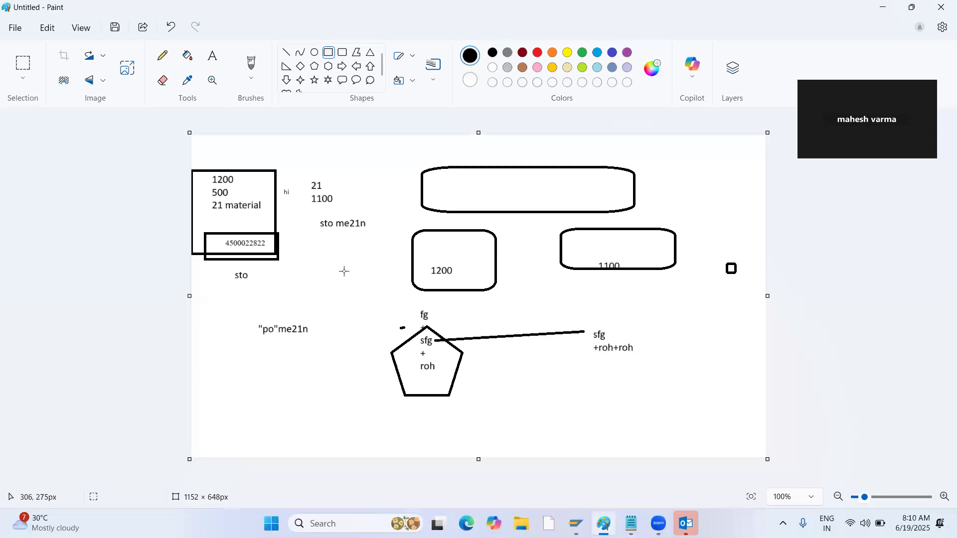
Step: Switch back to SAP and replace the purchase order transaction with the goods issue transaction for purchase orders
key("alt+Tab")
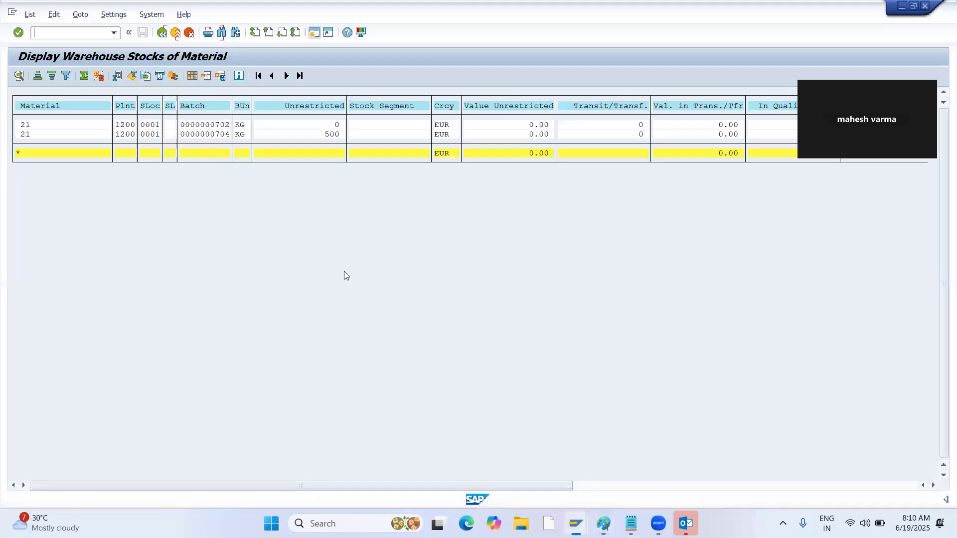
key("alt+Tab")
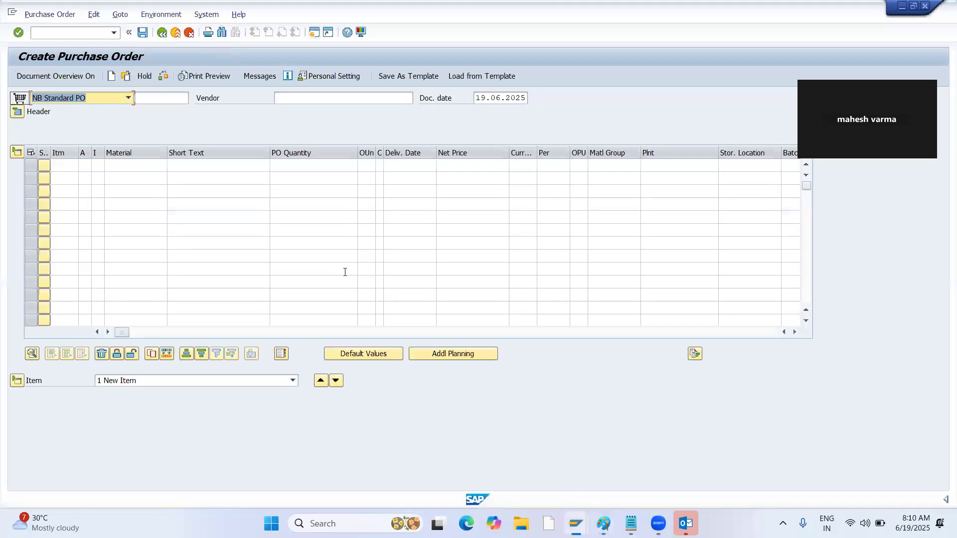
left_click(72, 33)
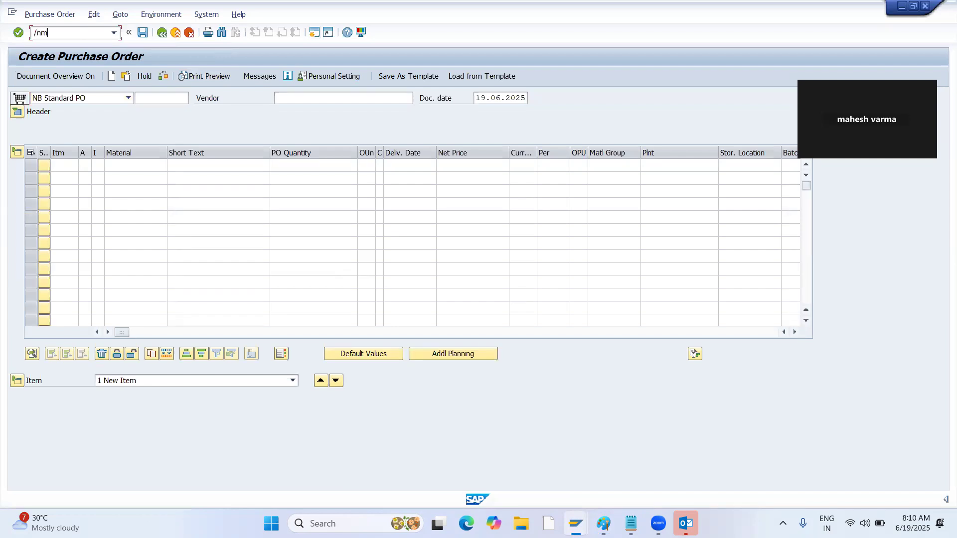
key("Return")
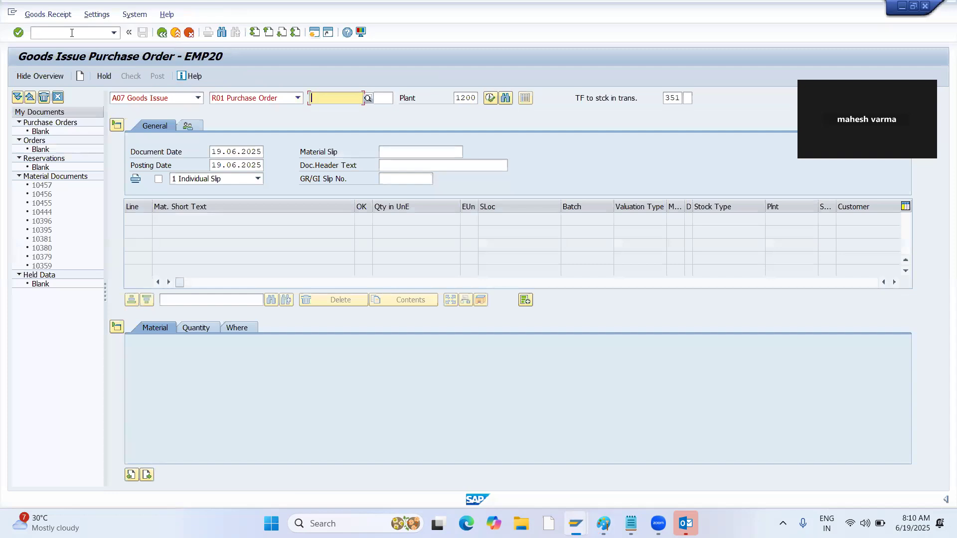
Step: Load the stock transport order for goods issue using the copied order number and plant 1100
key("ctrl+v")
left_click(464, 94)
key("Delete")
key("Delete")
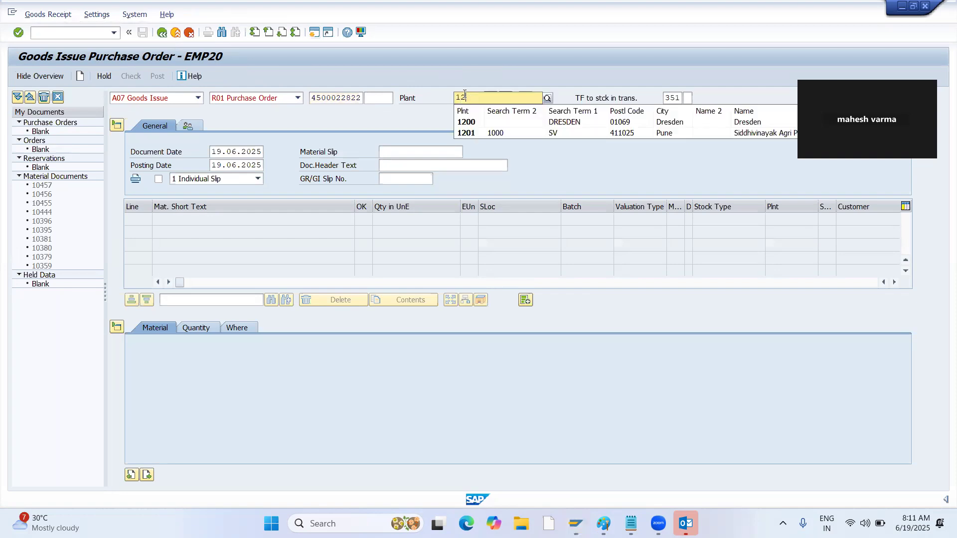
type("1")
key("Return")
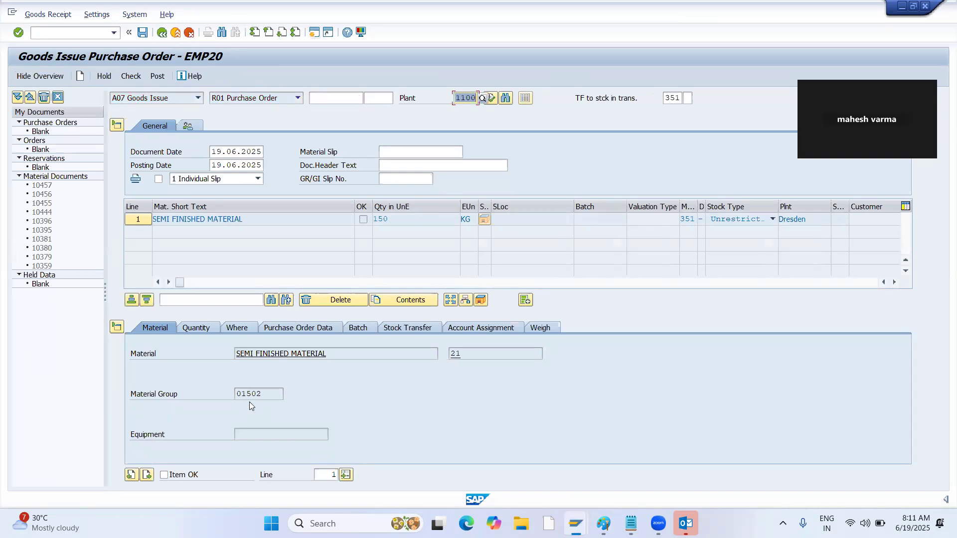
Step: Mark the semi-finished material item as OK and check the goods issue document
left_click(163, 475)
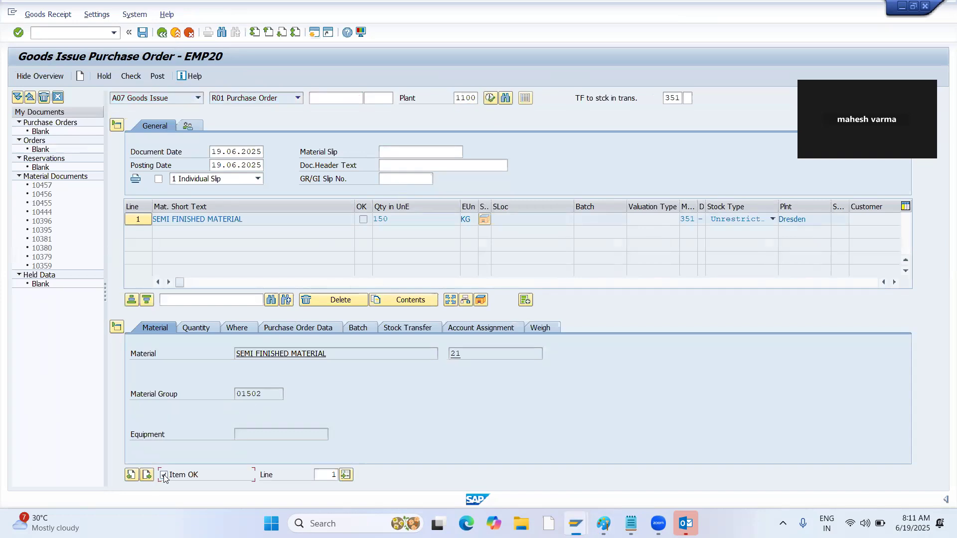
left_click(132, 75)
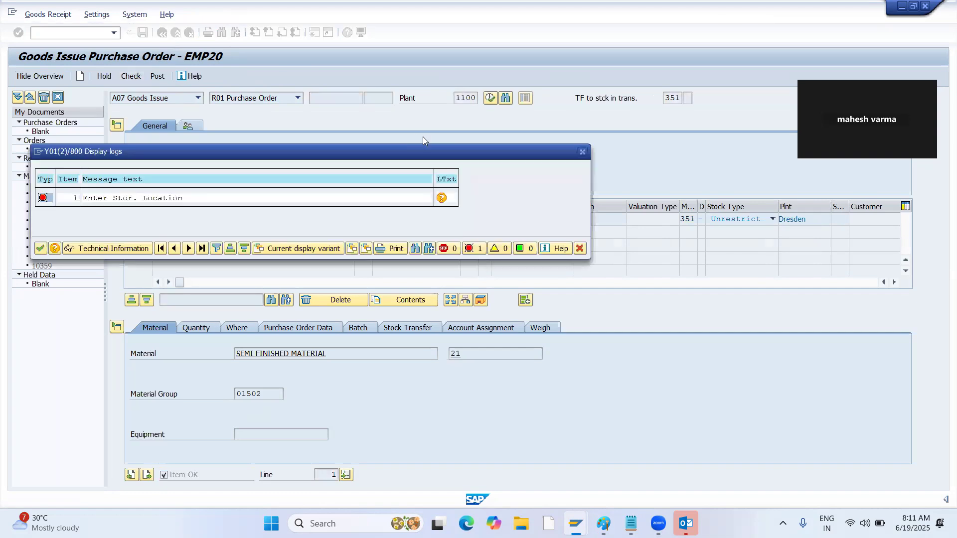
left_click(582, 151)
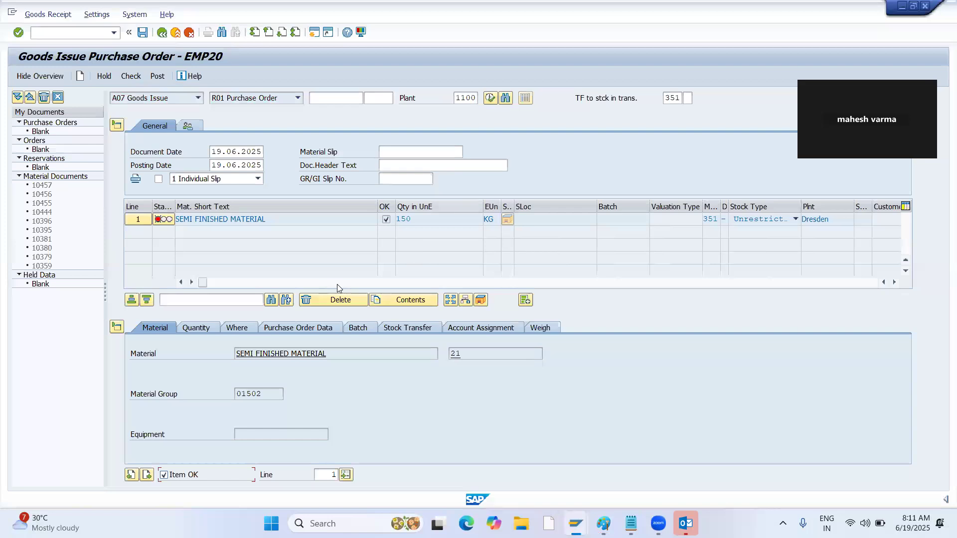
Step: Set the item's storage location to 0001 and try to post the goods issue
left_click(237, 328)
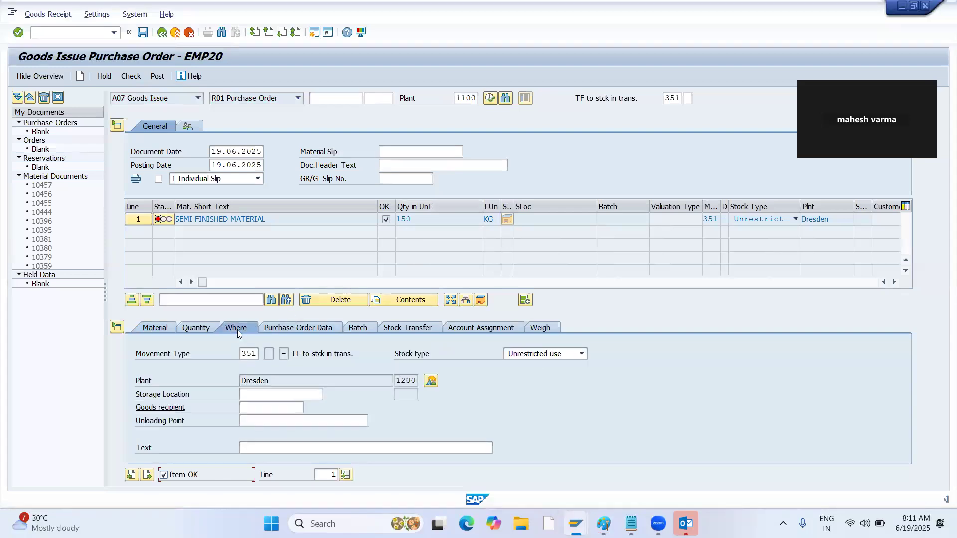
left_click(251, 393)
type("0001")
key("Return")
left_click(157, 76)
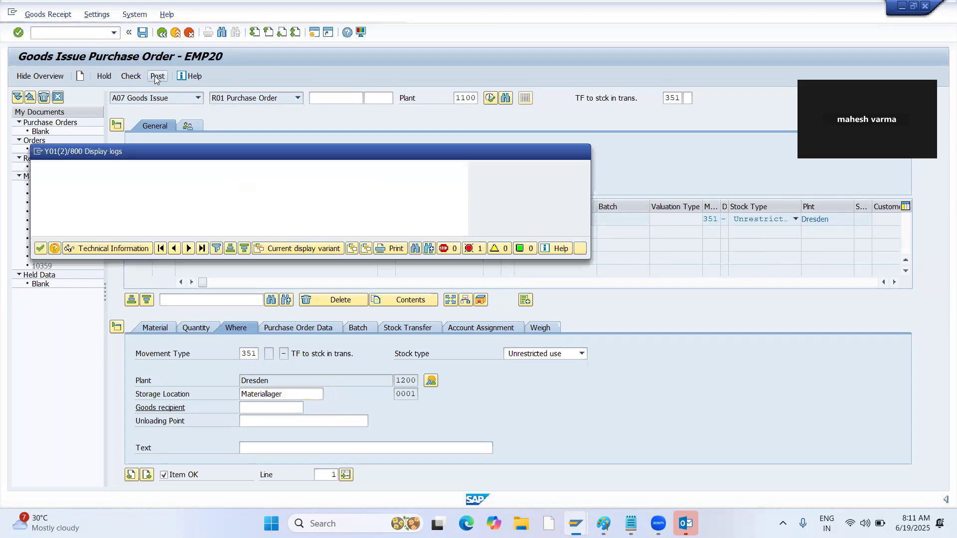
left_click(581, 158)
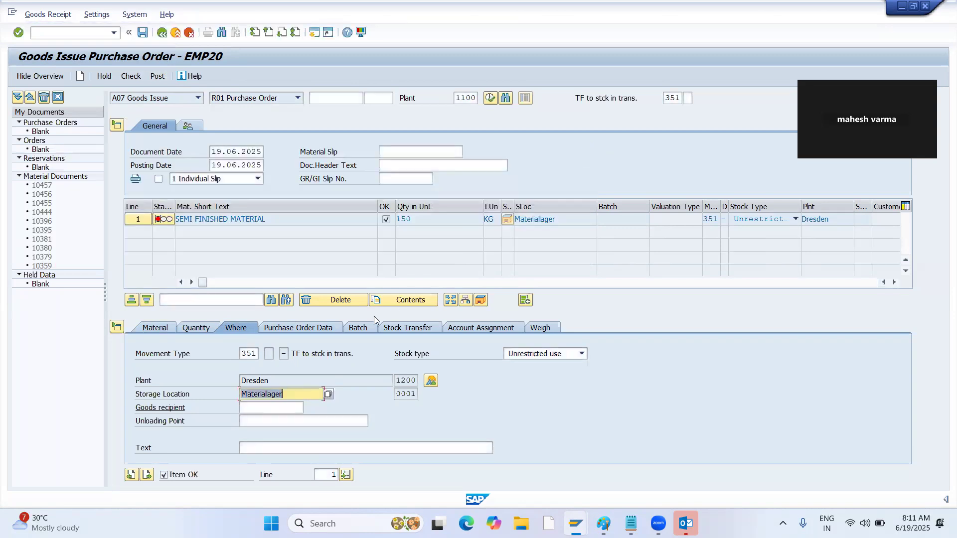
left_click(358, 329)
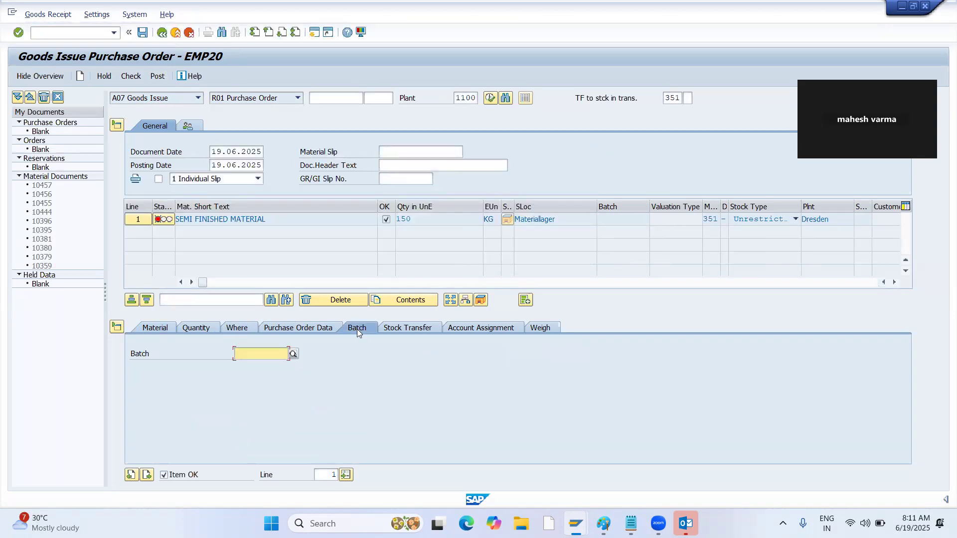
key("F4")
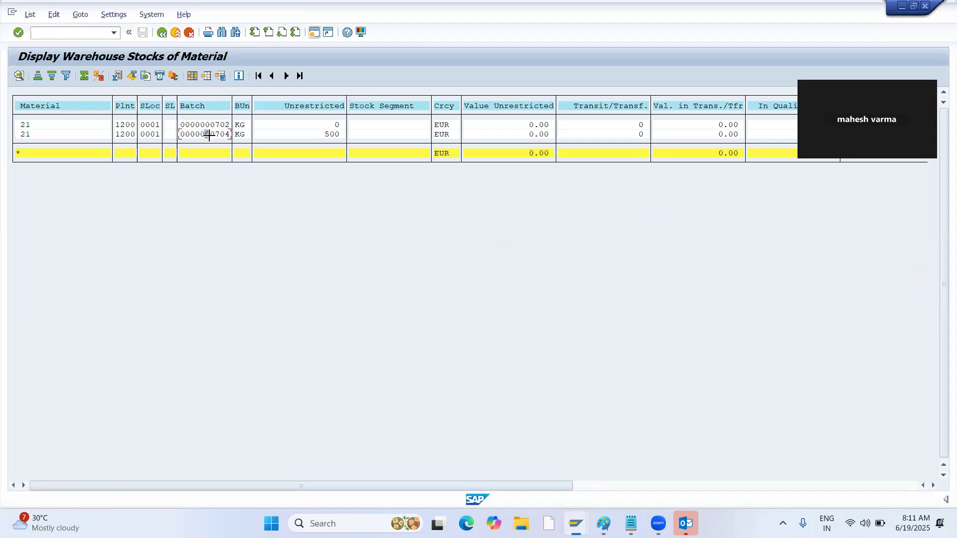
left_click_drag(180, 129, 233, 140)
key("ctrl+c")
key("alt+Tab")
key("ctrl+v")
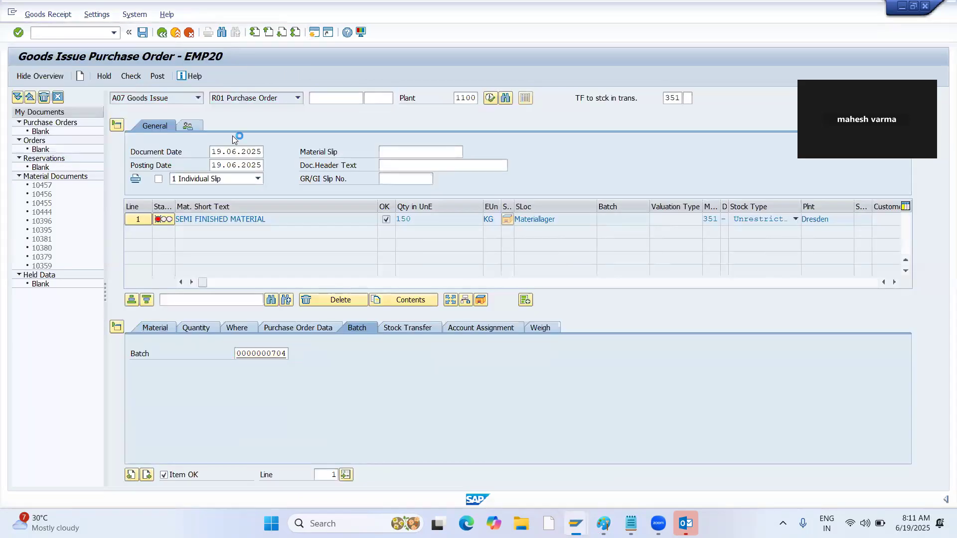
key("Return")
left_click(158, 76)
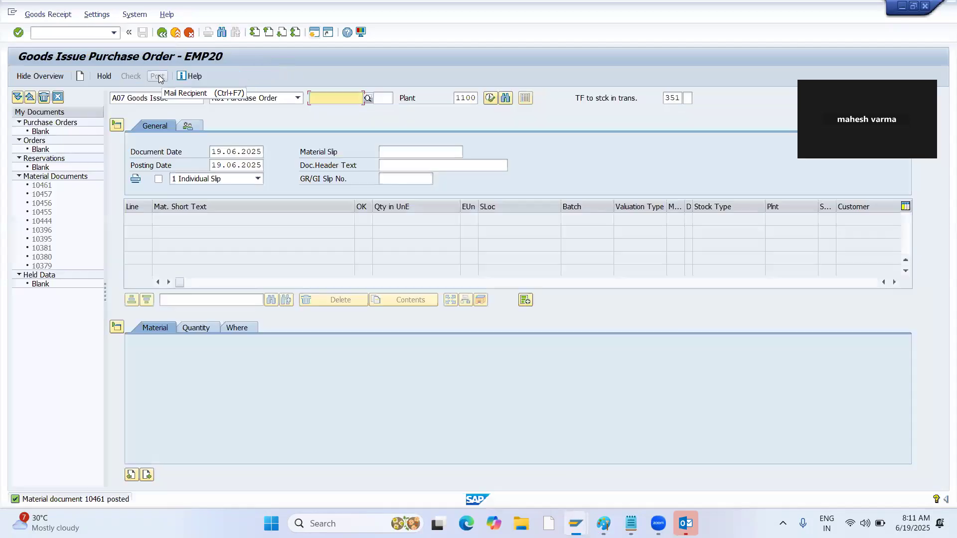
Step: In Paint, draw a right arrow starting at the order number box and label it 351
key("alt+Tab")
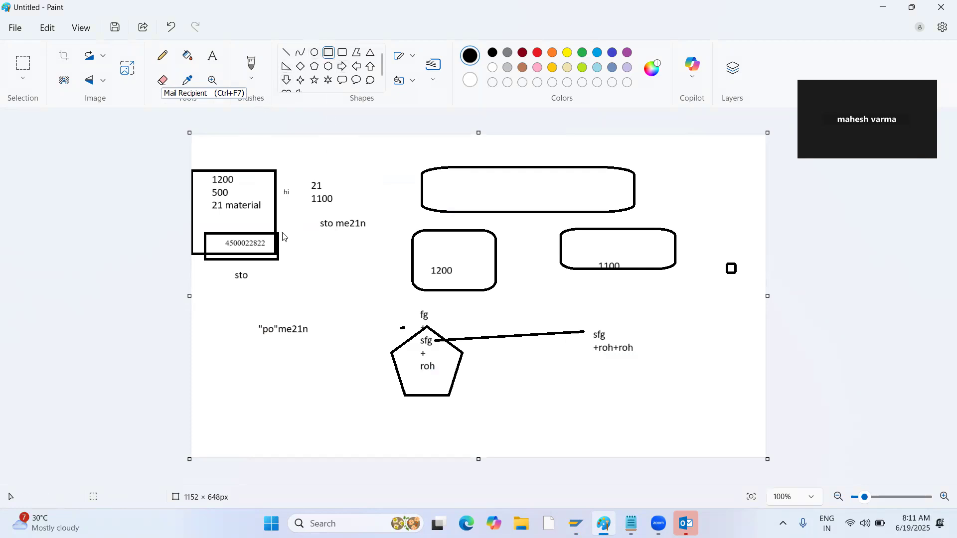
left_click(343, 67)
left_click_drag(279, 241, 300, 282)
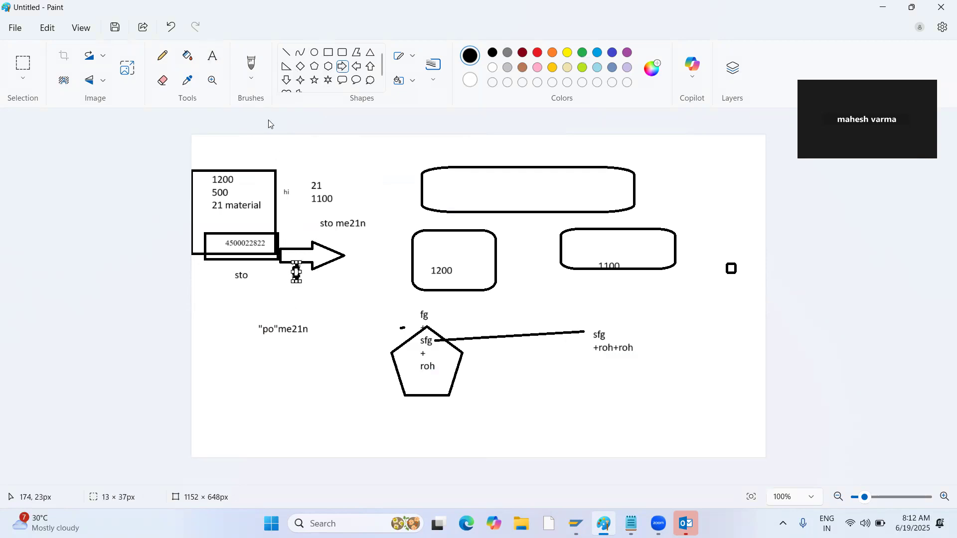
left_click(212, 56)
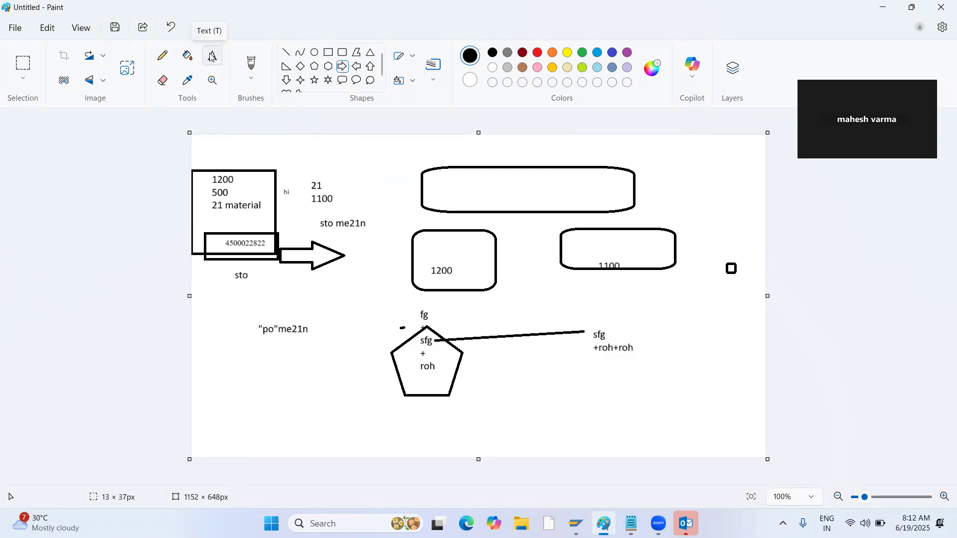
left_click(292, 253)
type("3")
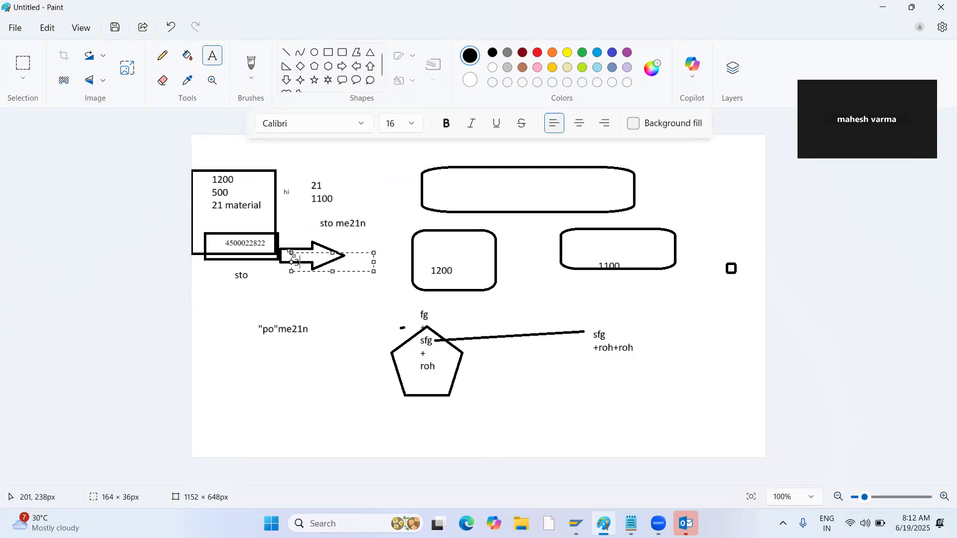
type("51")
left_click(314, 274)
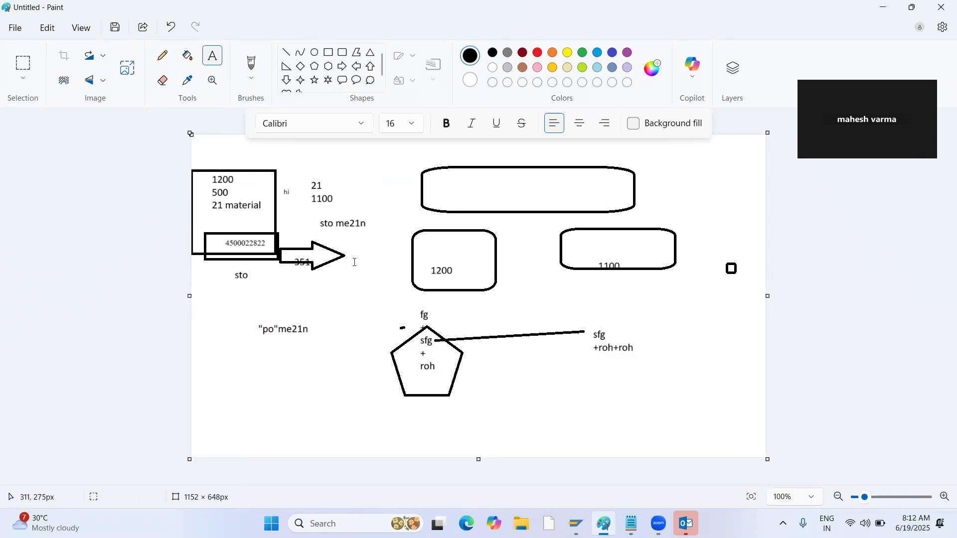
Step: Draw a rounded rectangle about 99 × 102 px after the 351 arrow and label it "transit"
left_click(342, 52)
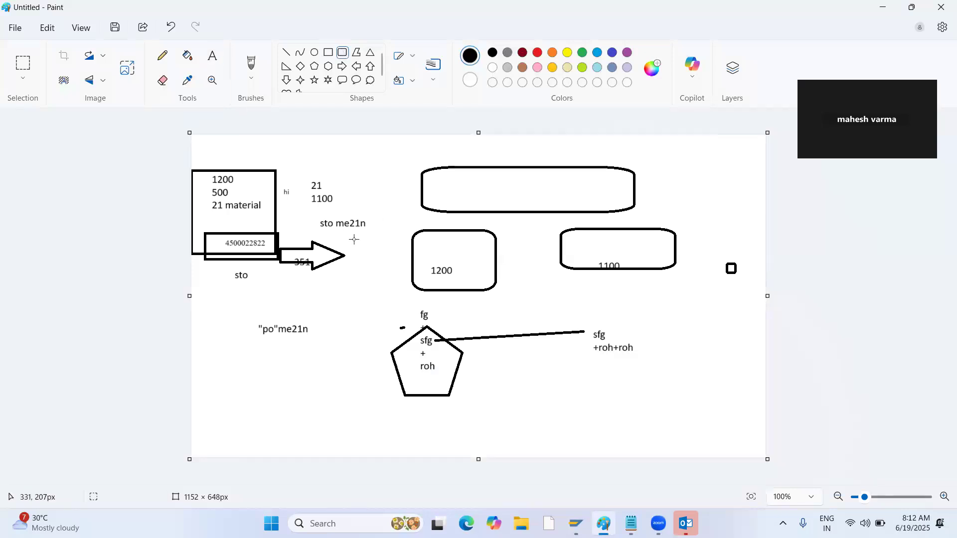
left_click_drag(352, 239, 402, 291)
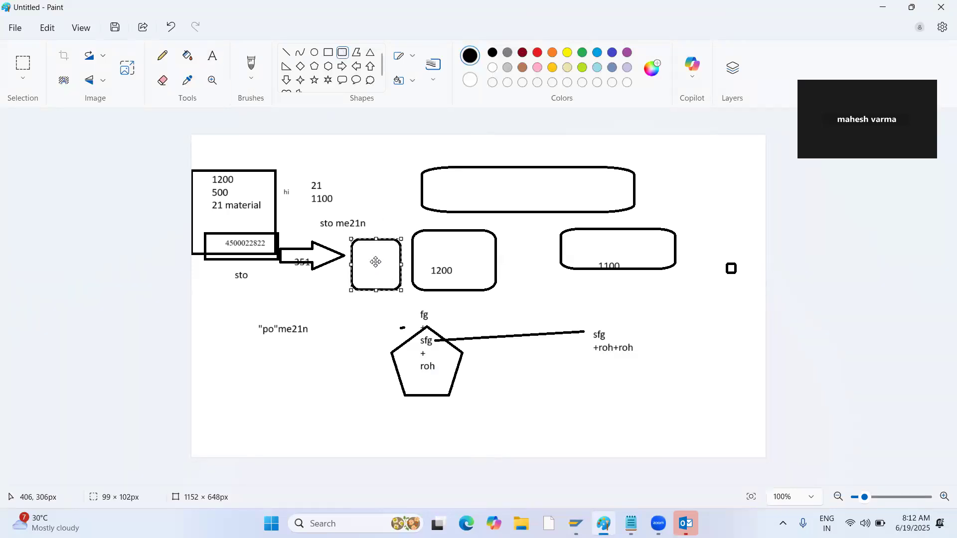
left_click(213, 57)
left_click(361, 263)
type("st")
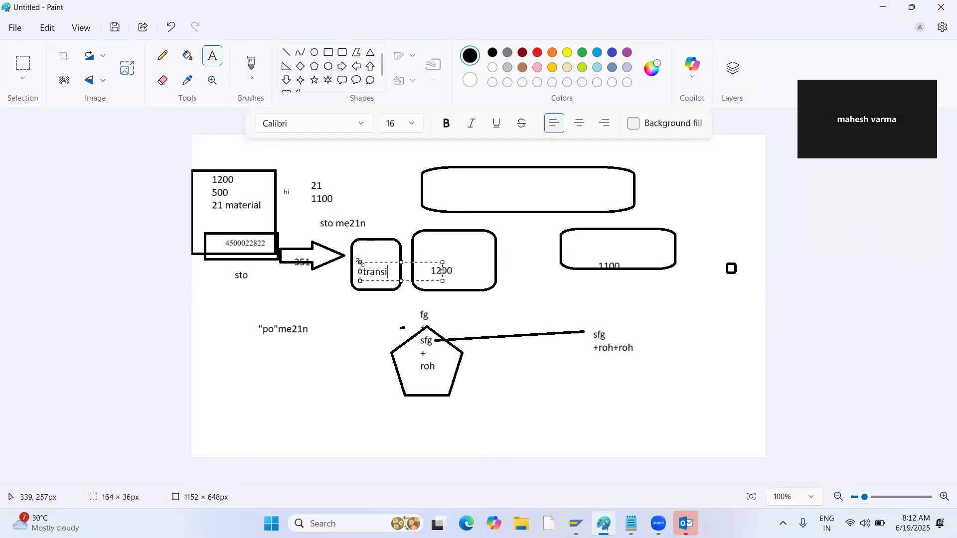
left_click(382, 207)
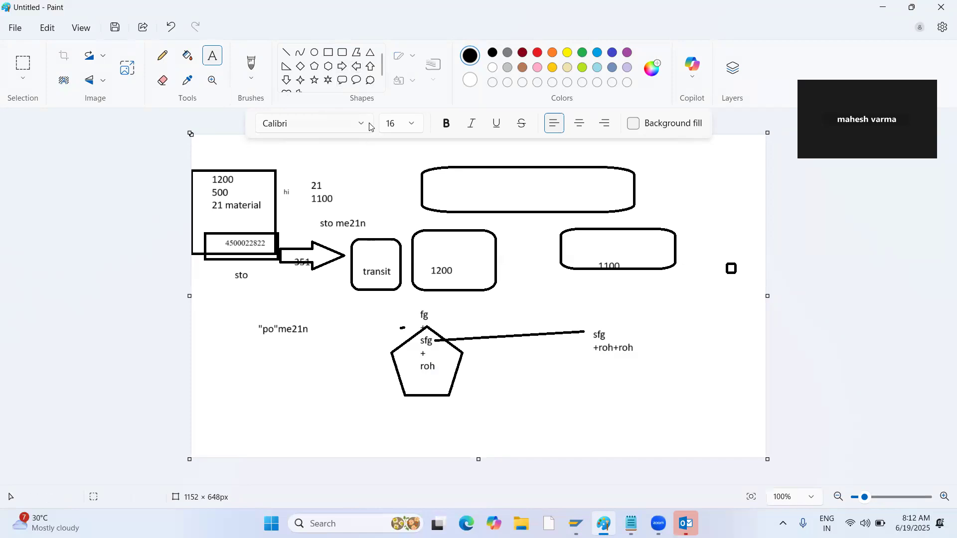
Step: Draw an up arrow above the transit box and label it 101
left_click(371, 66)
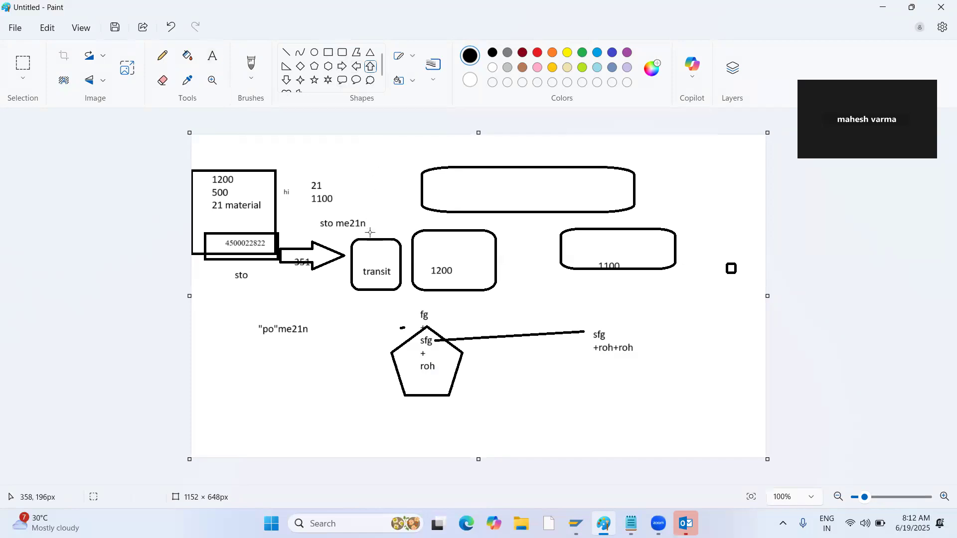
left_click_drag(370, 233, 335, 179)
left_click(354, 165)
left_click(212, 57)
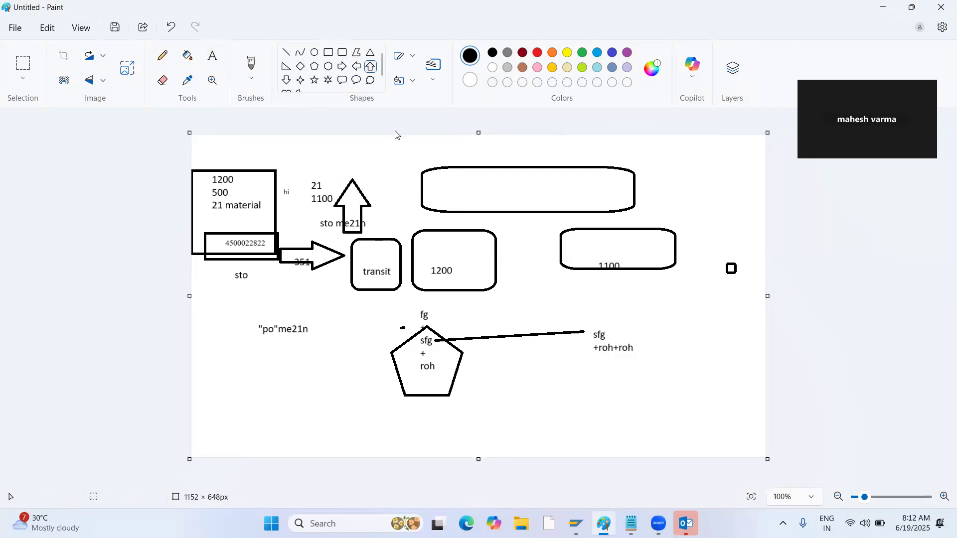
left_click(345, 168)
left_click(213, 56)
left_click(340, 174)
type("10")
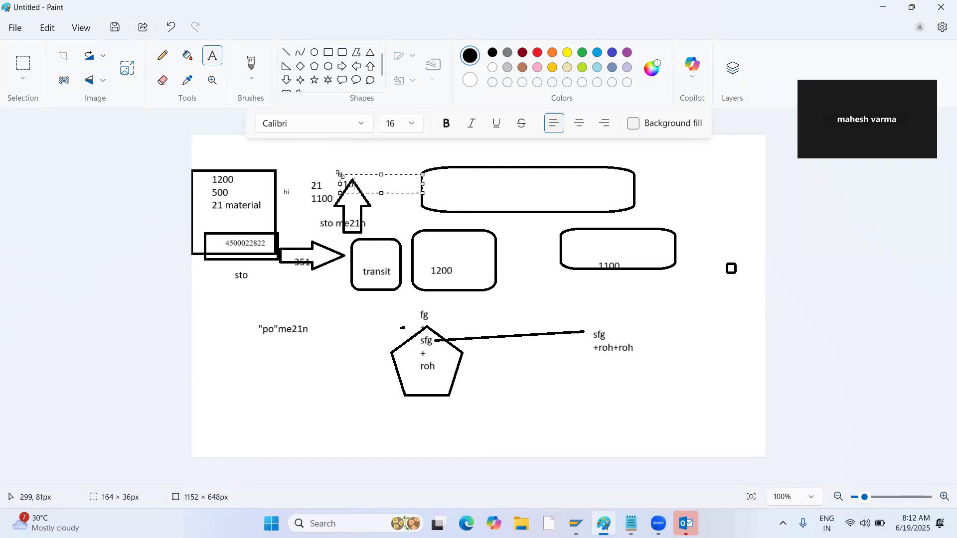
left_click(368, 163)
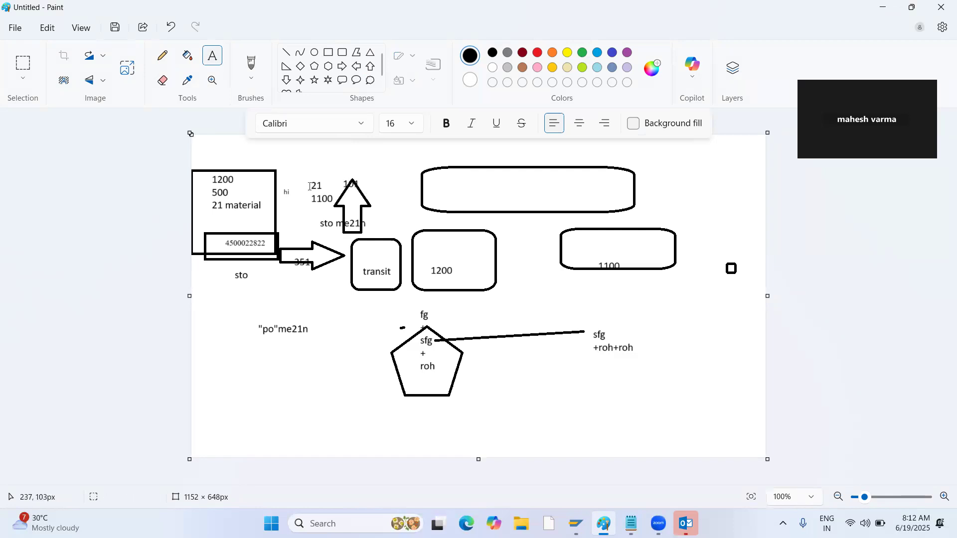
Step: In SAP, list the stock in transit for material 21 with receiving plant 1100 and show it as a table
key("alt+Tab")
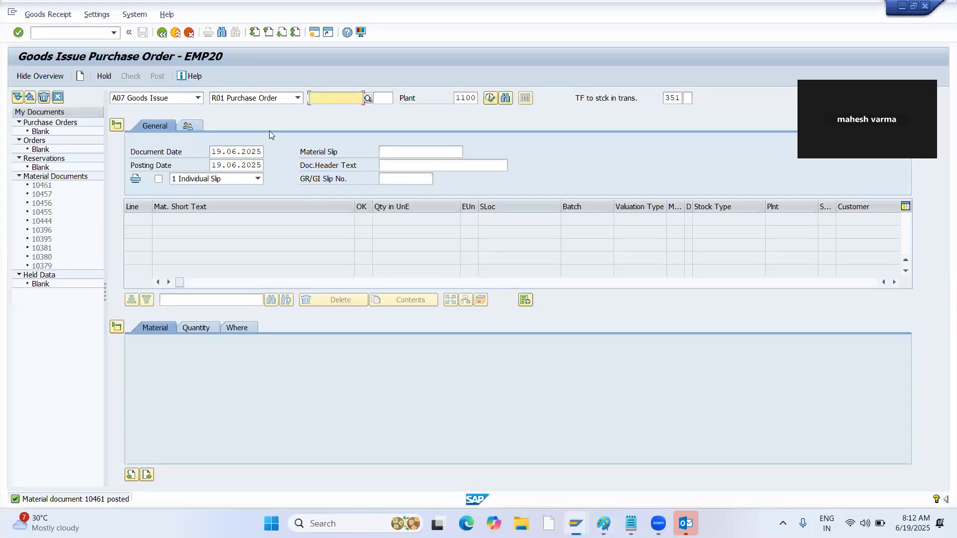
left_click(55, 32)
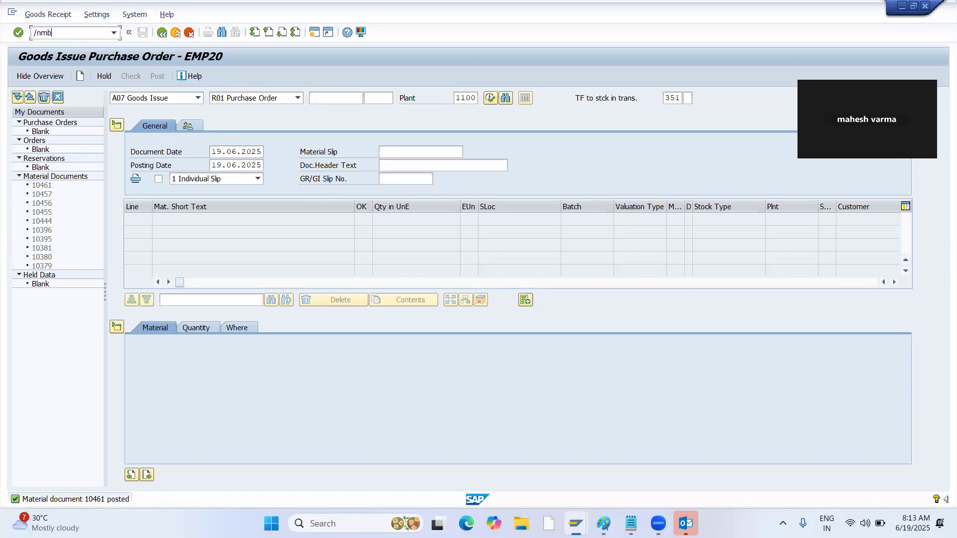
key("Return")
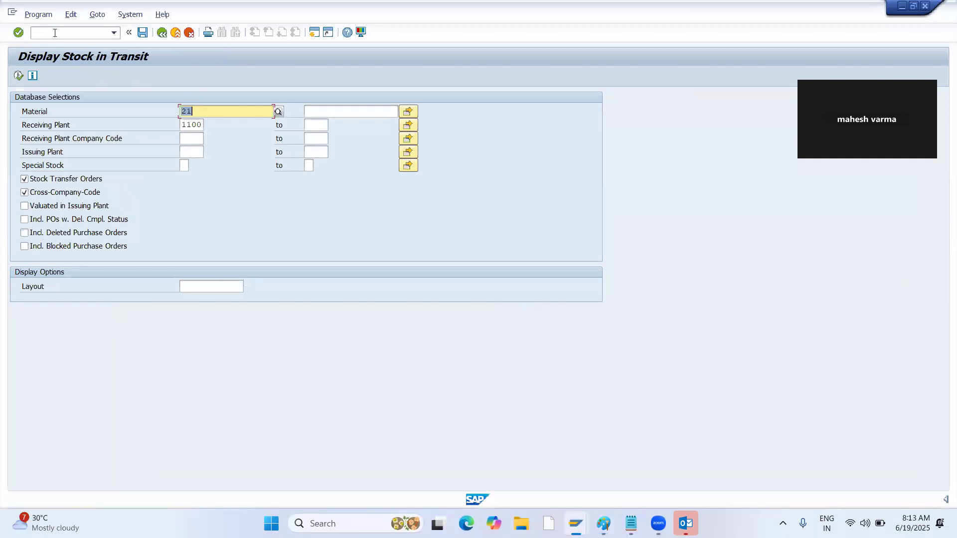
left_click(16, 75)
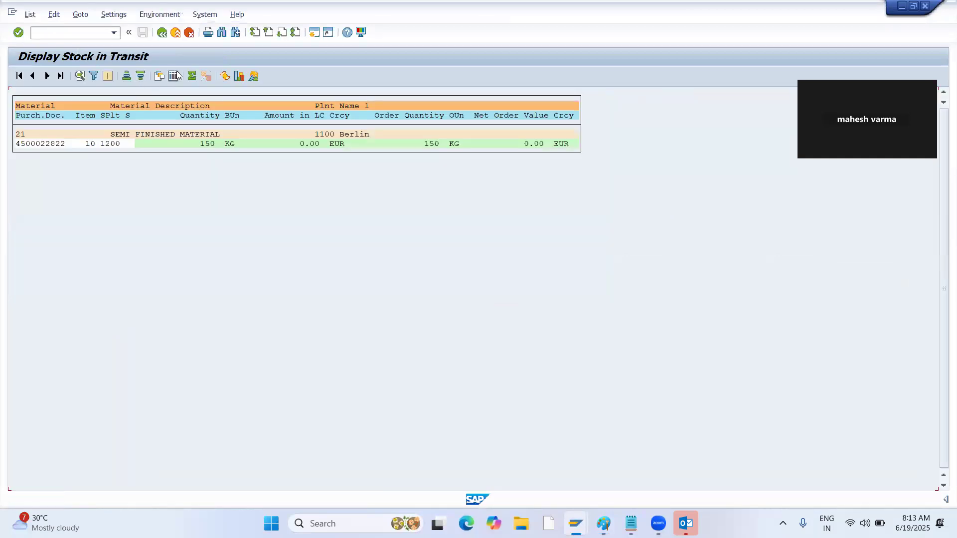
left_click(173, 76)
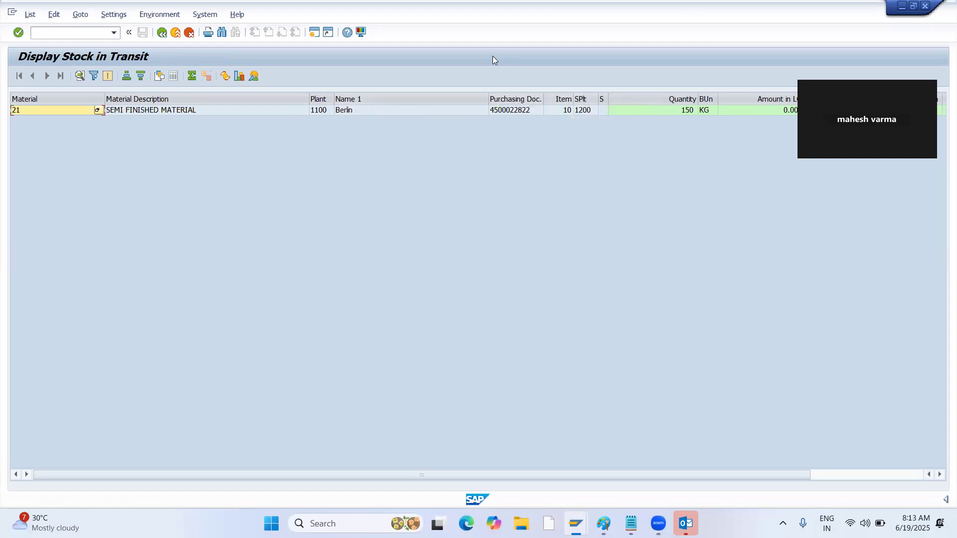
Step: Open a new session with the goods movement transaction and set it to A01 Goods Receipt for a purchase order
left_click(320, 32)
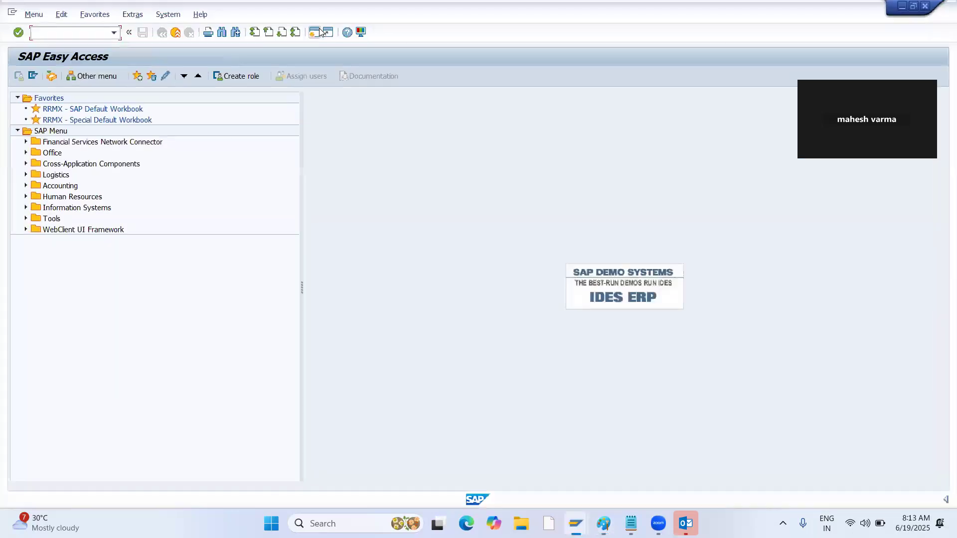
type("m")
key("Return")
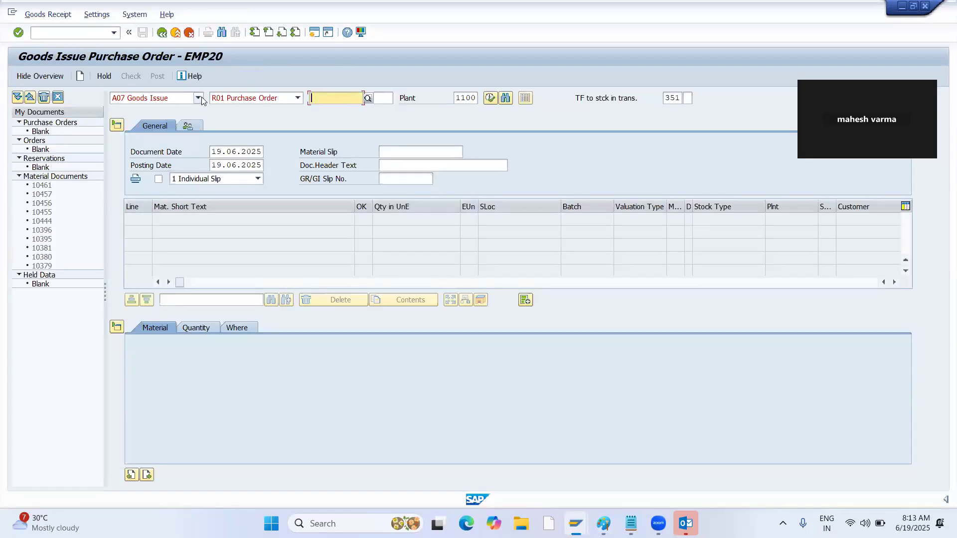
left_click(201, 98)
left_click(188, 113)
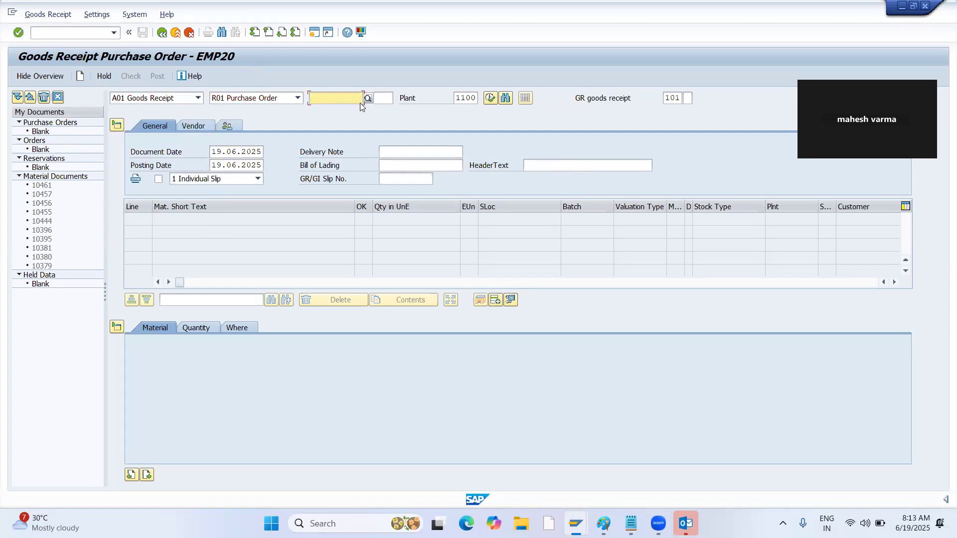
left_click(344, 99)
key("ctrl+v")
key("BackSpace")
key("BackSpace")
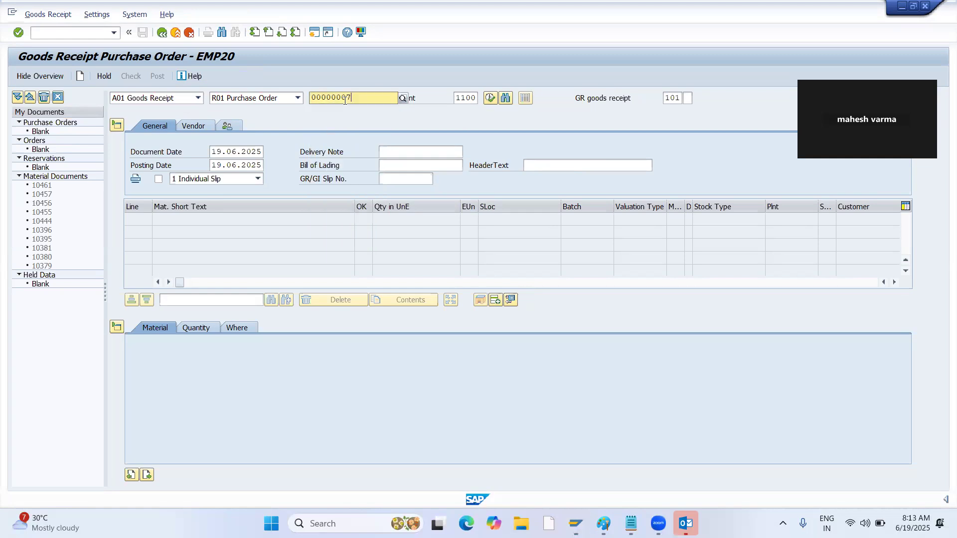
key("alt+Tab")
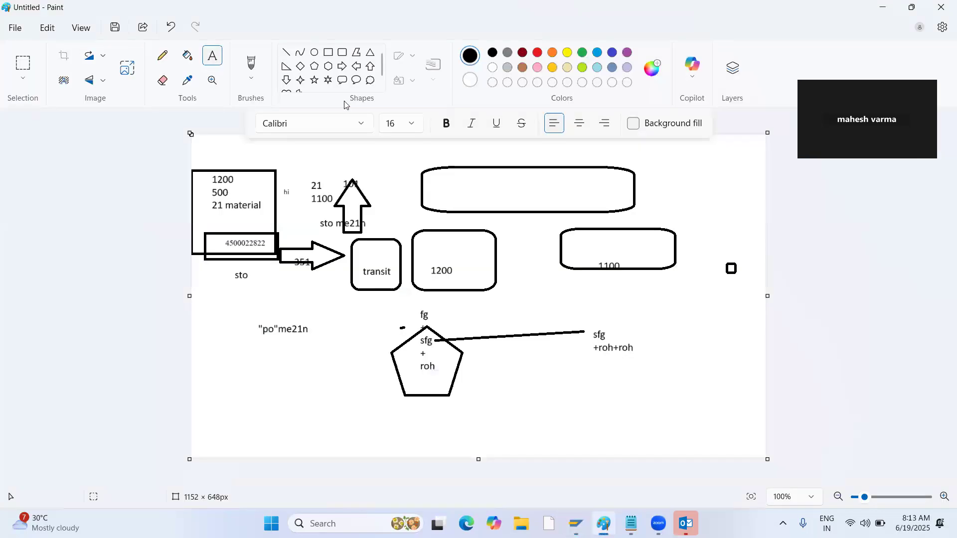
key("alt+Tab")
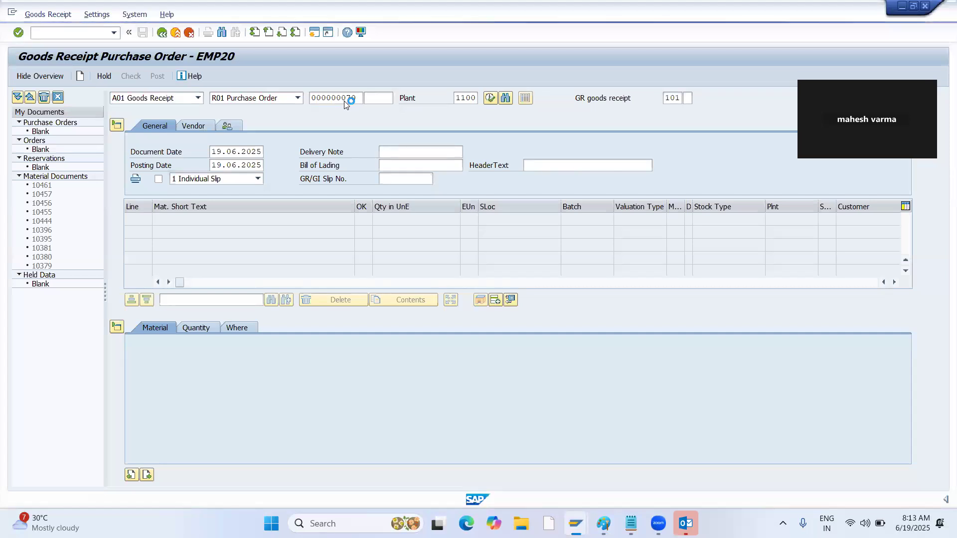
key("alt+Tab")
key("alt+Tab")
key("alt+Tab")
key("alt+Tab")
key("alt+Tab")
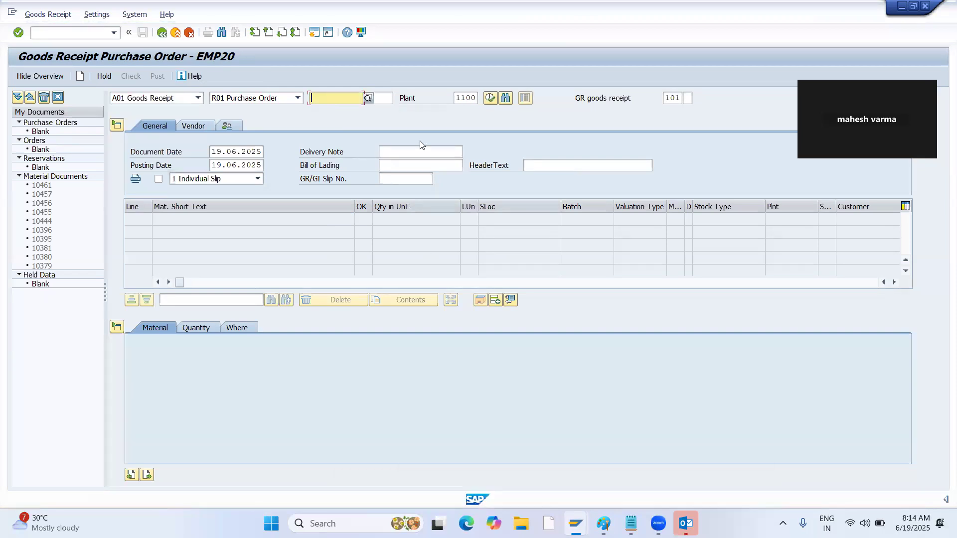
Step: Enter the stock transport order's number from the previously used entries and load its item into the goods receipt
key("Down")
key("Down")
key("Return")
key("Return")
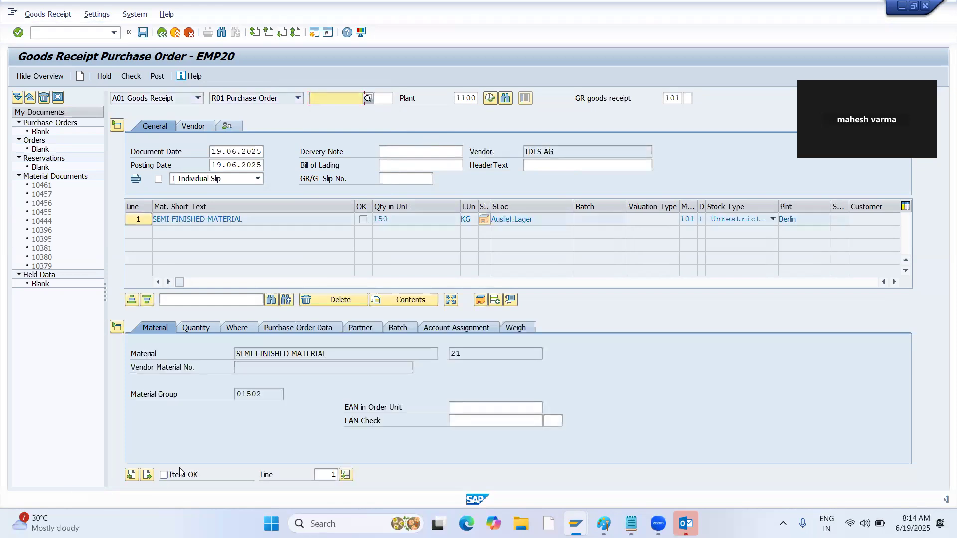
Step: Mark the semi-finished material item as OK, then check and post the goods receipt
left_click(164, 475)
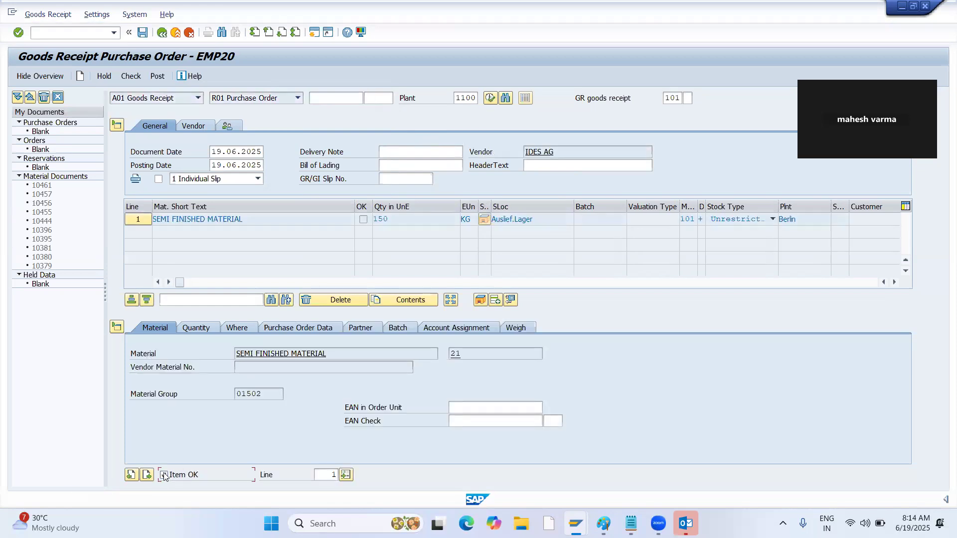
left_click(138, 77)
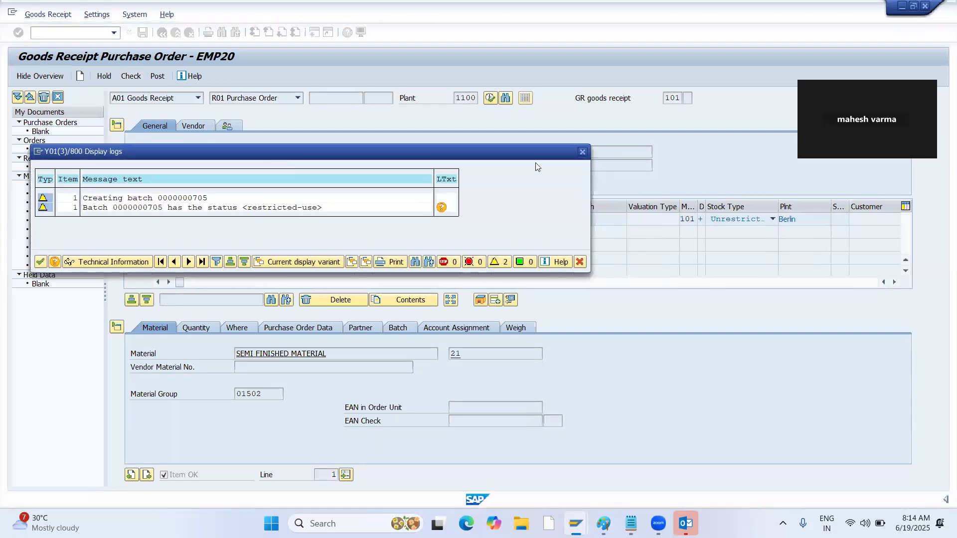
left_click(583, 152)
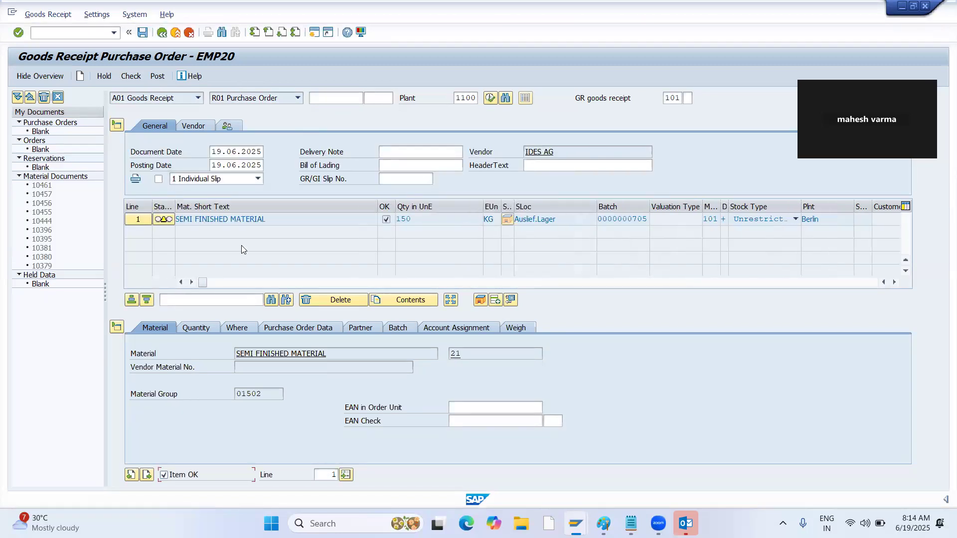
left_click(156, 77)
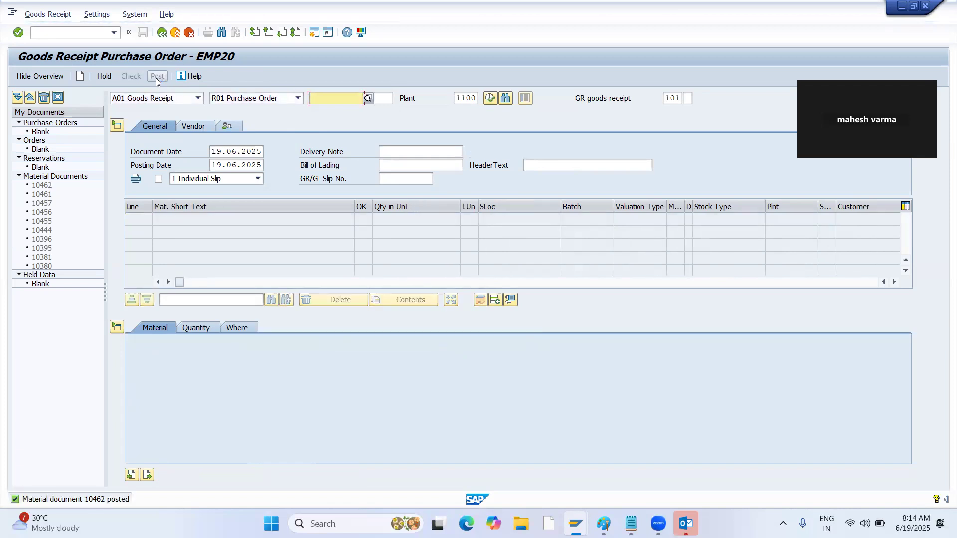
Step: Rerun the stock in transit list for material 21 and receiving plant 1100 and show it as a table
key("alt+Tab")
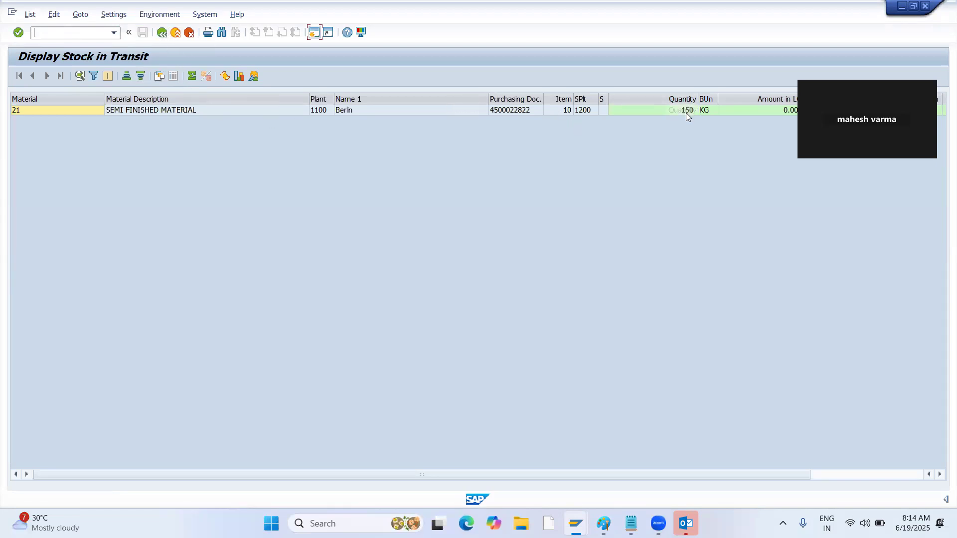
left_click(162, 34)
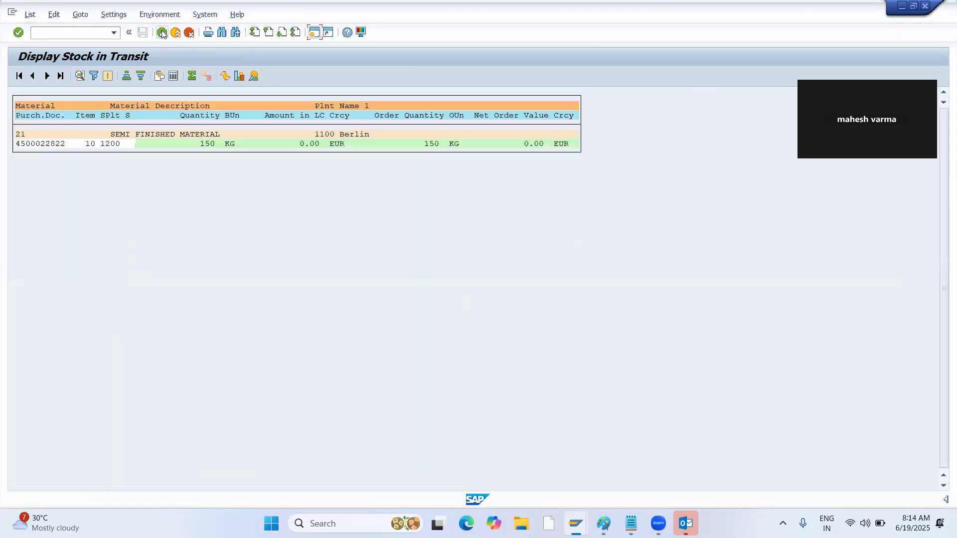
left_click(161, 33)
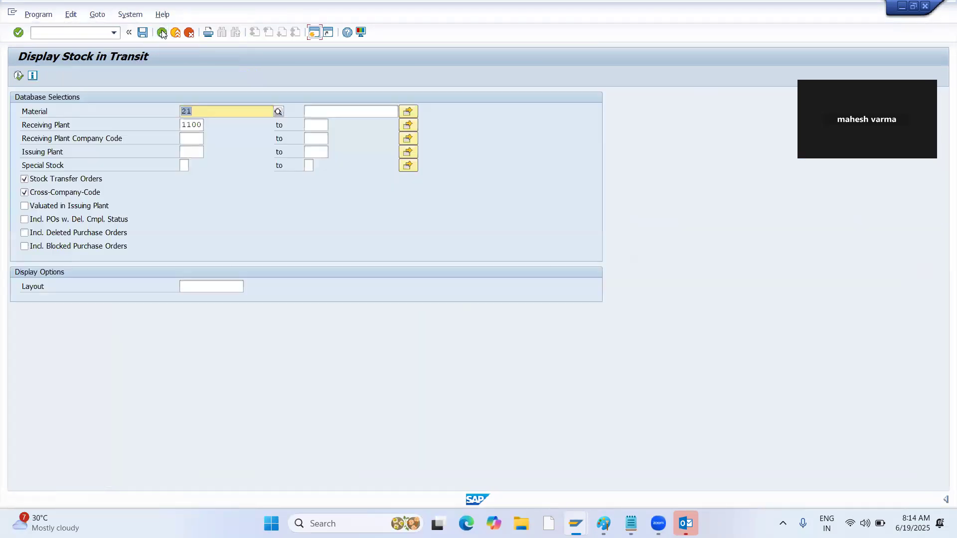
left_click(19, 75)
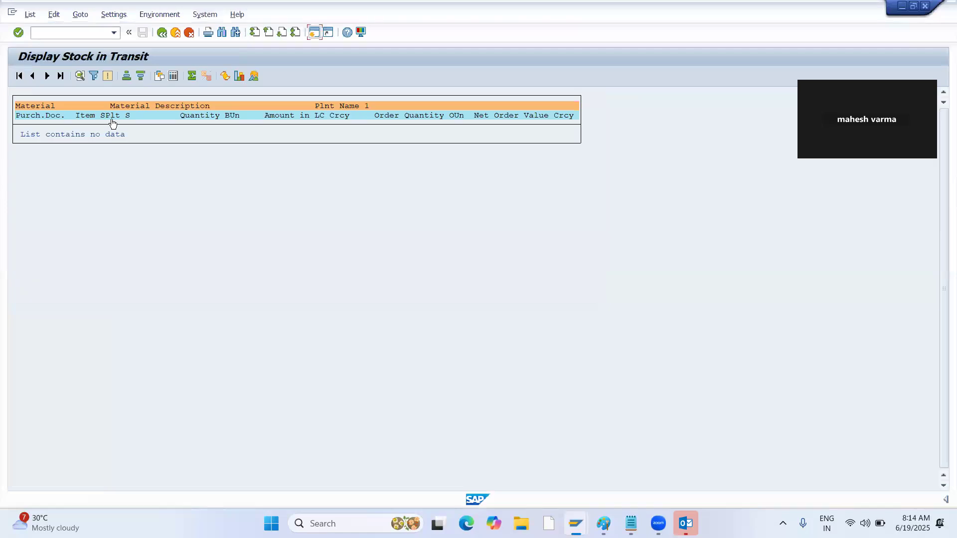
left_click(173, 77)
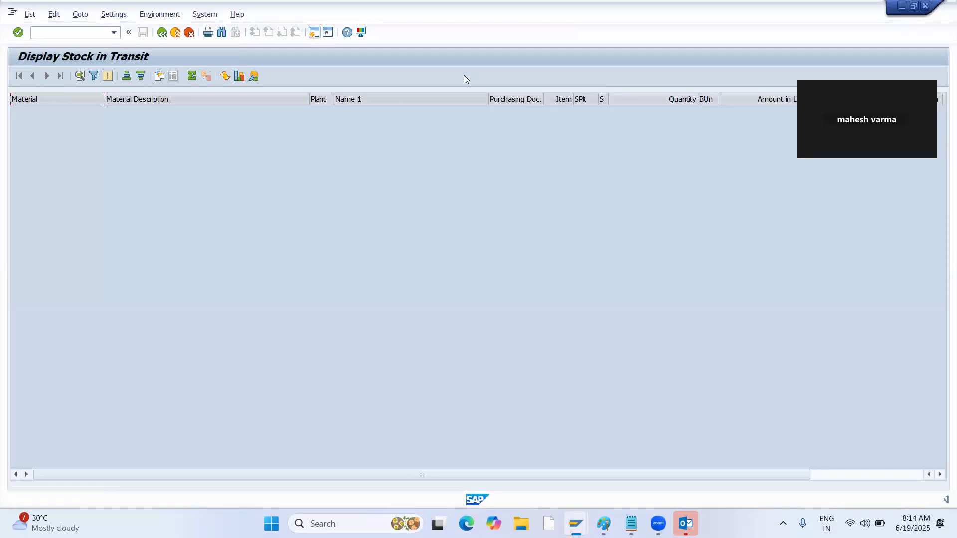
key("alt+Tab")
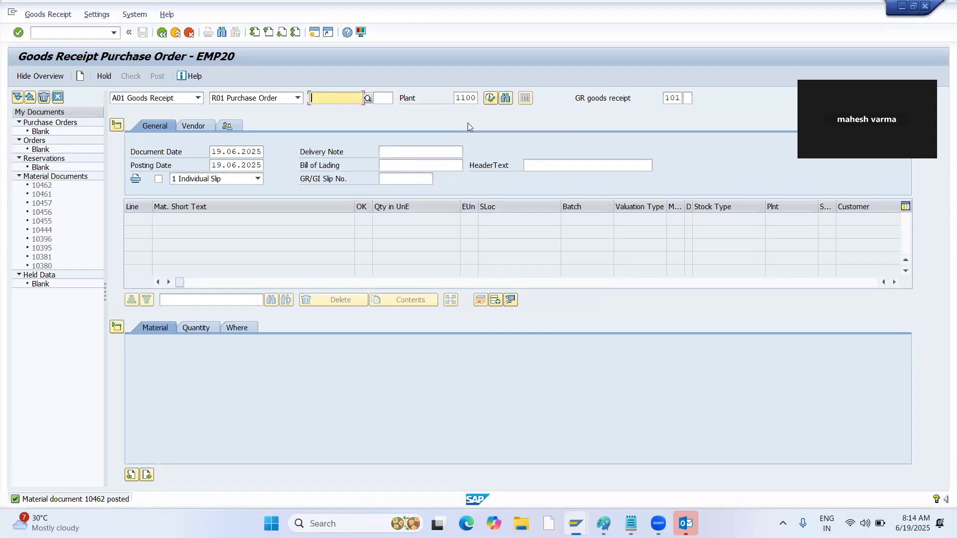
key("alt+Tab")
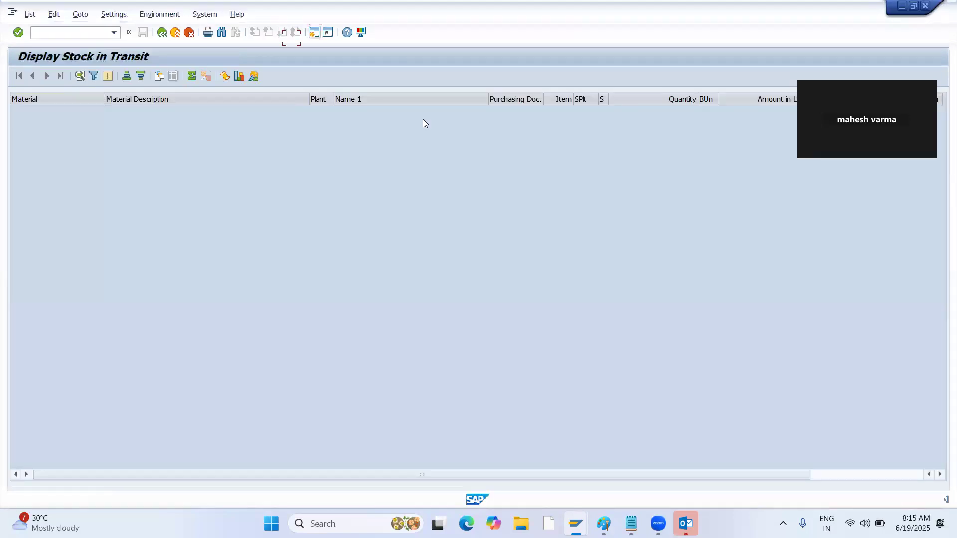
key("alt+Tab")
key("alt+Tab")
key("alt+Tab")
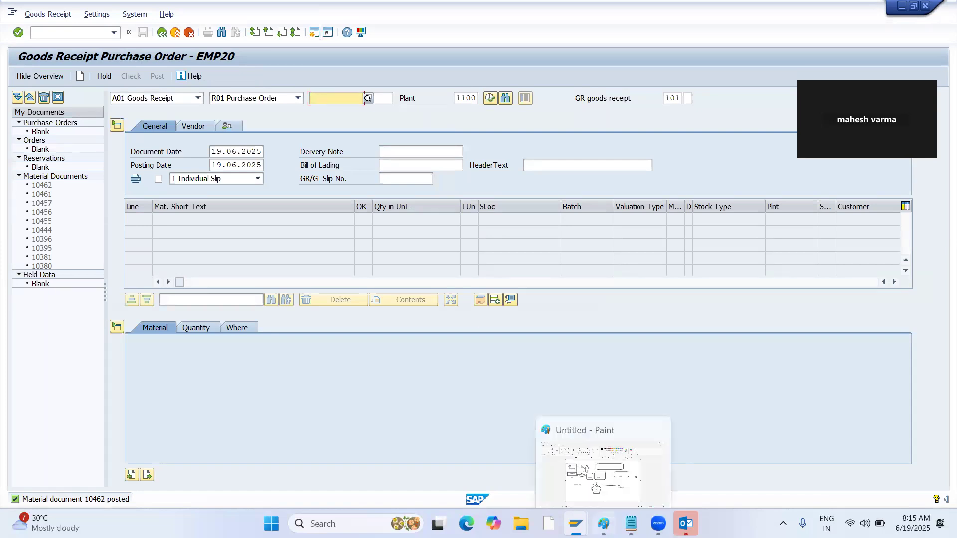
left_click(603, 524)
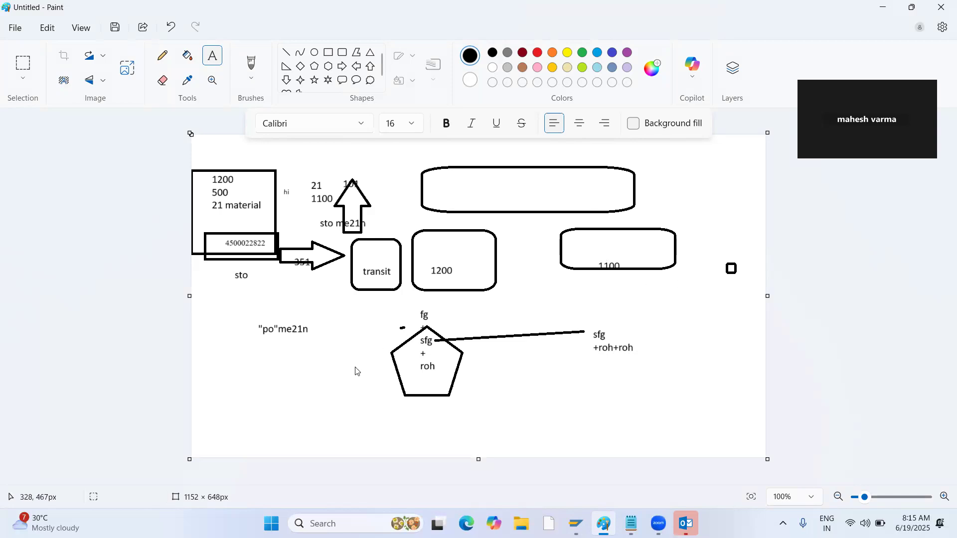
key("alt+Tab")
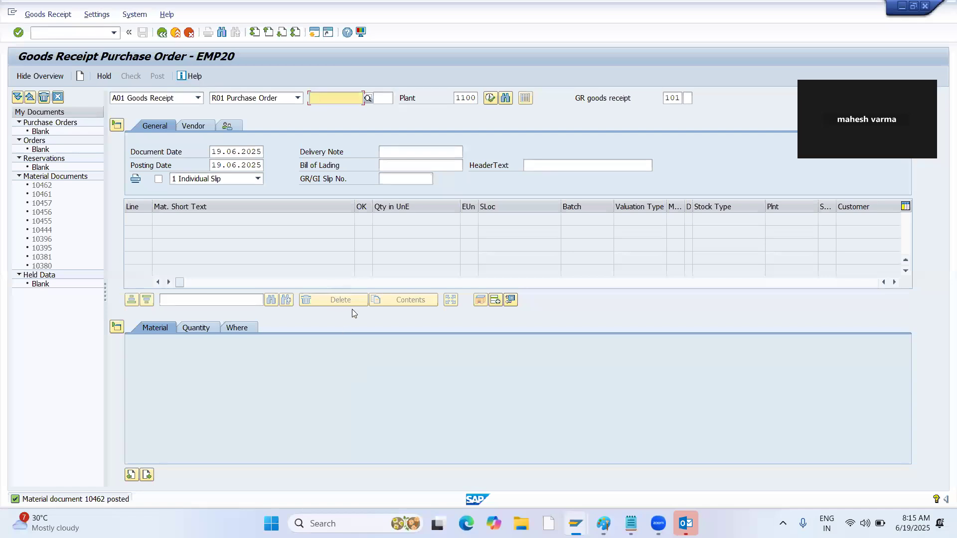
Step: In Paint, add the note "no need work center + routing" beside the sfg and roh labels at the pentagon
key("alt+Tab")
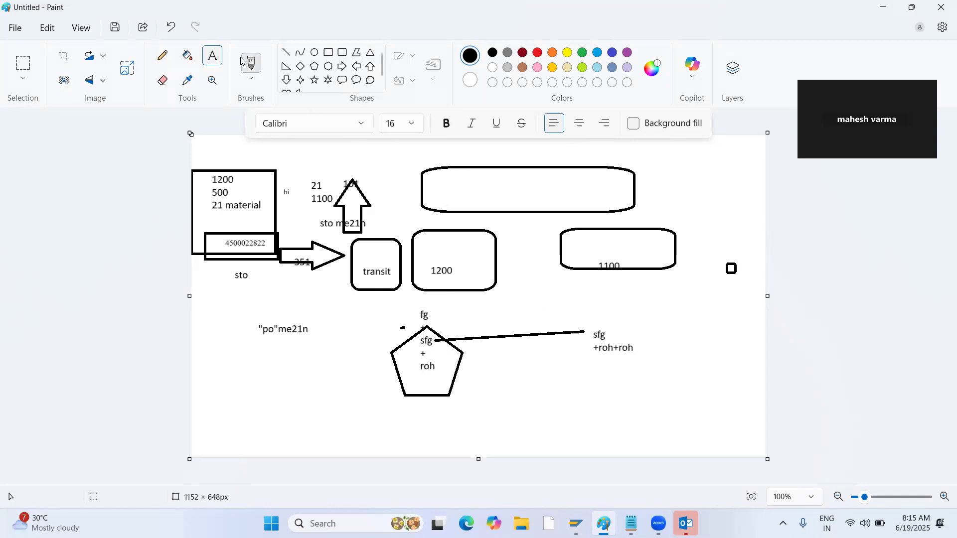
left_click(463, 358)
type("no need work ")
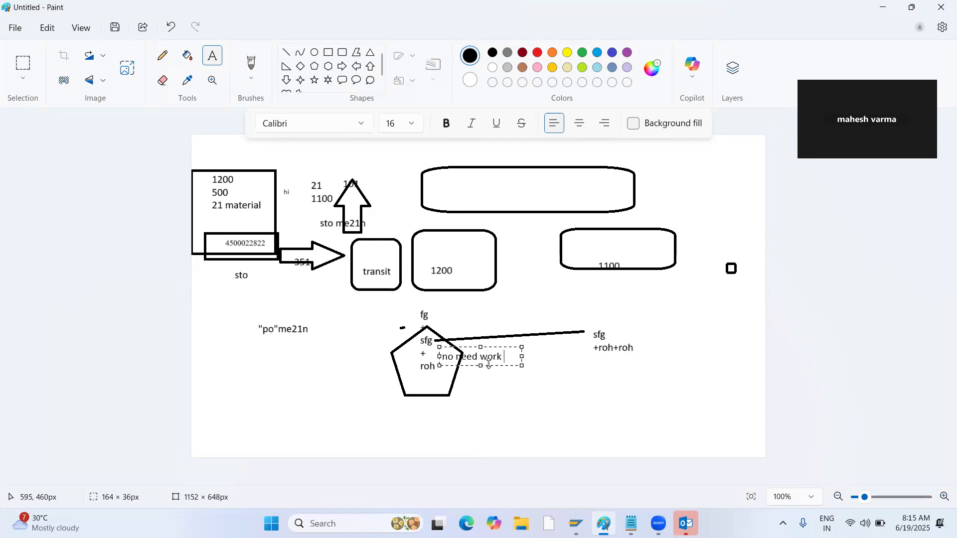
type("center + routing")
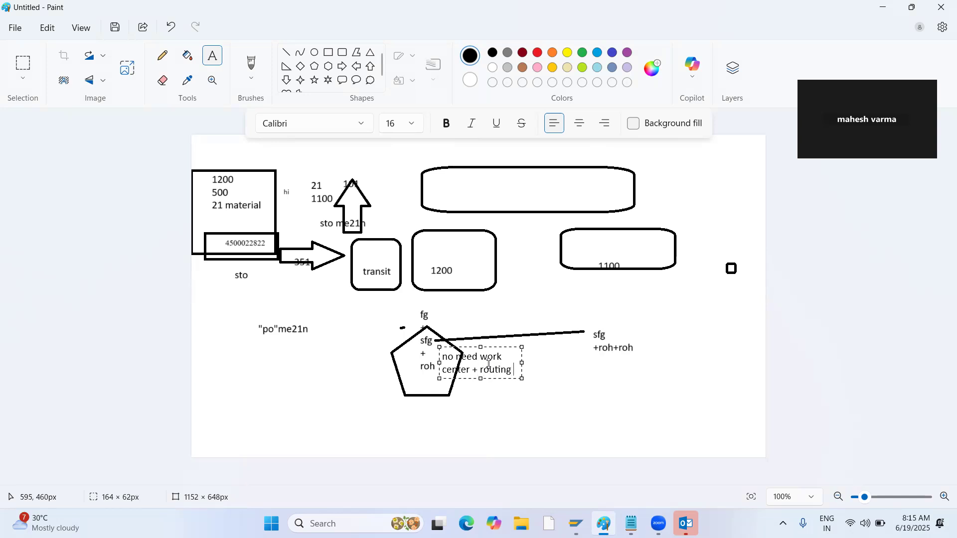
left_click(508, 409)
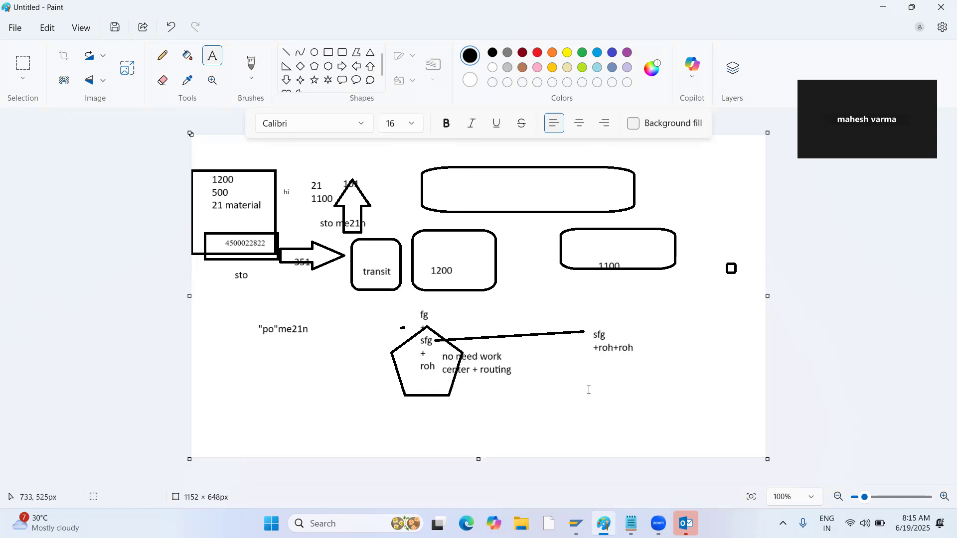
Step: Add the text "production + routing +" beside the "sfg +roh+roh" label
left_click(657, 336)
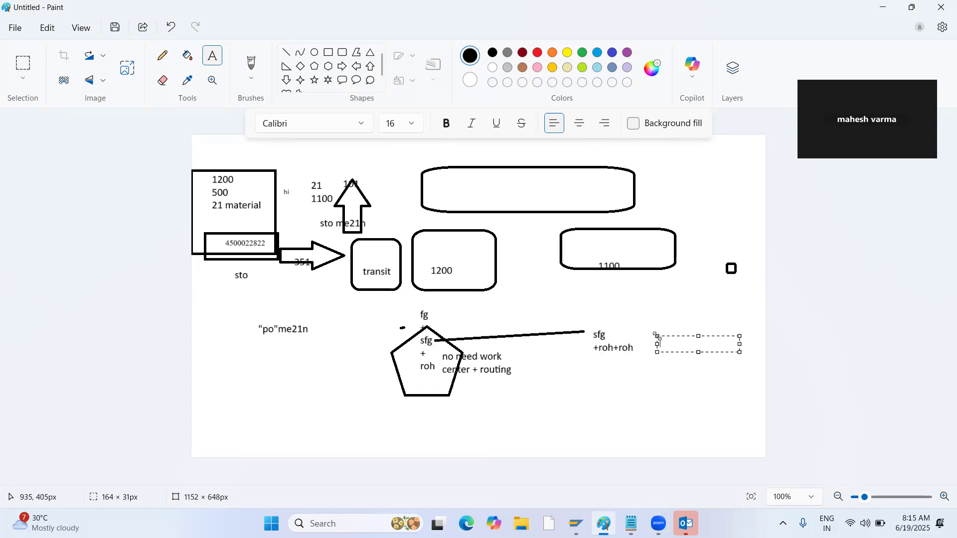
type("production")
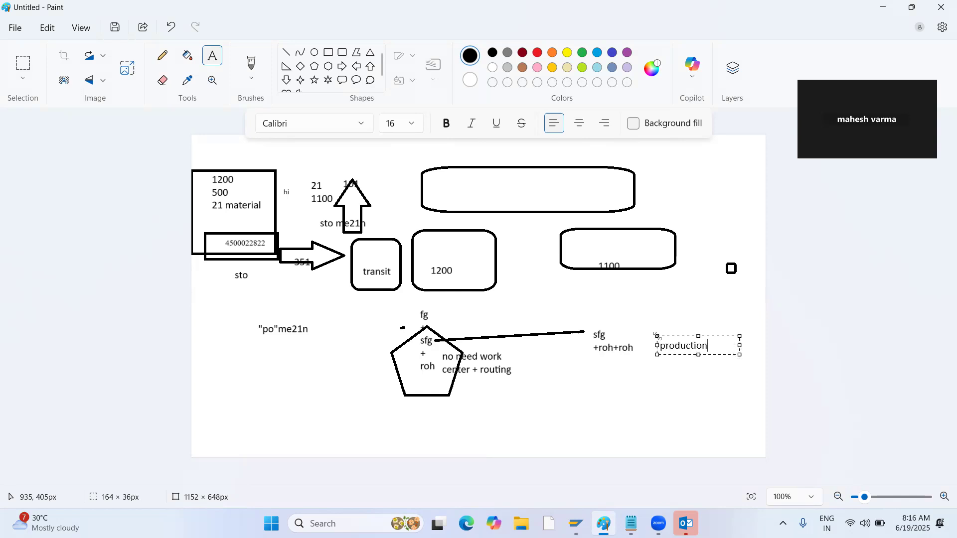
type(" + routing +")
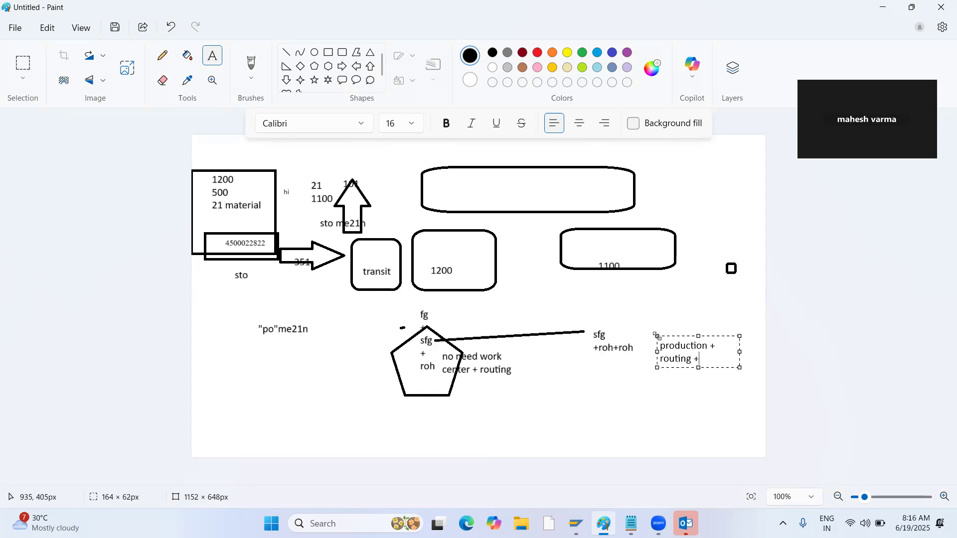
left_click(661, 275)
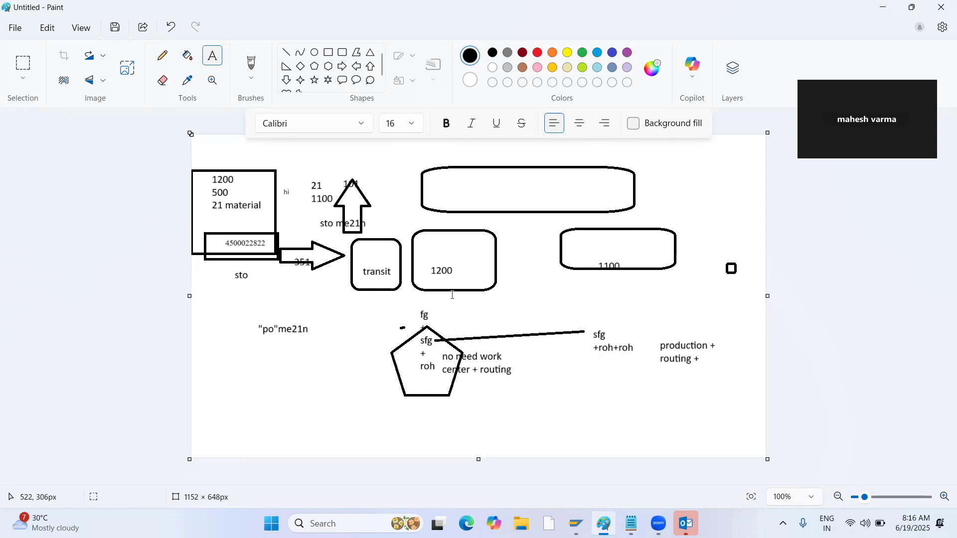
Step: Add the label "planning" just above the "no need work center + routing" note at the pentagon
left_click(442, 322)
left_click(445, 340)
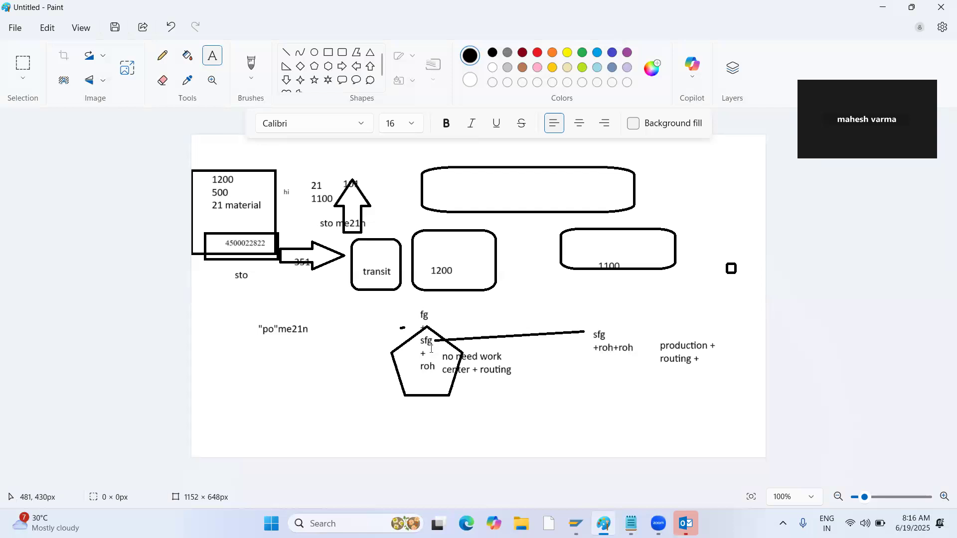
left_click(451, 334)
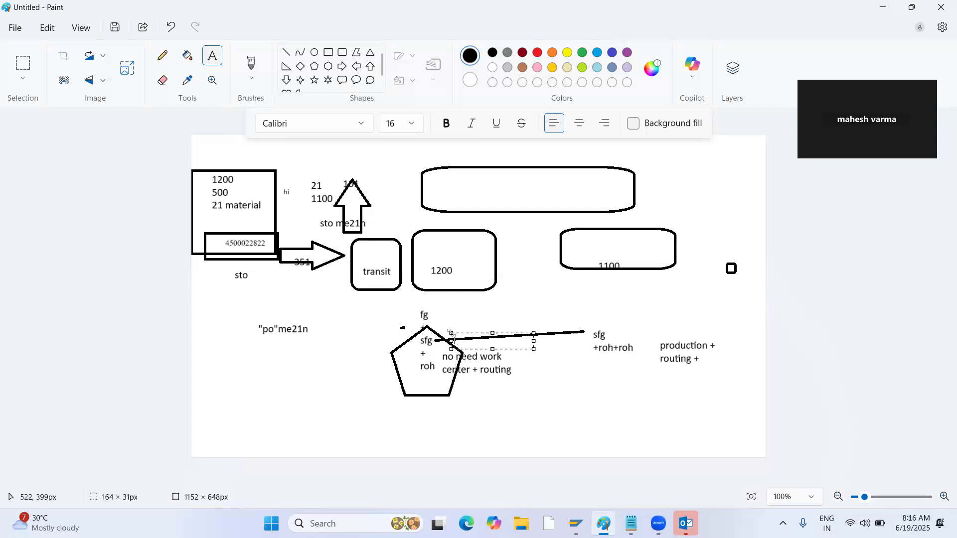
type("planning")
left_click(613, 388)
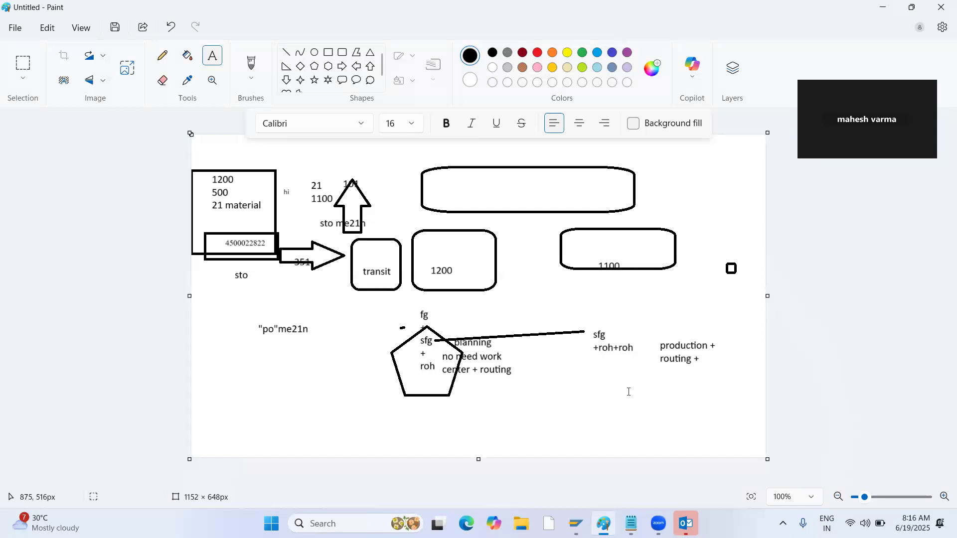
Step: Add the label "production" in the empty area below the "sfg +roh+roh" and "production + routing +" texts
left_click(629, 392)
type("production")
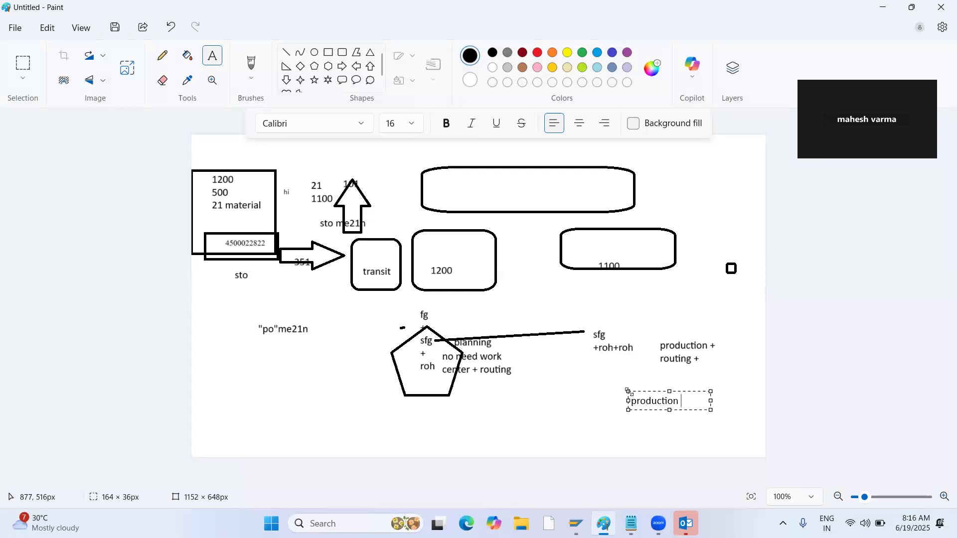
left_click(463, 301)
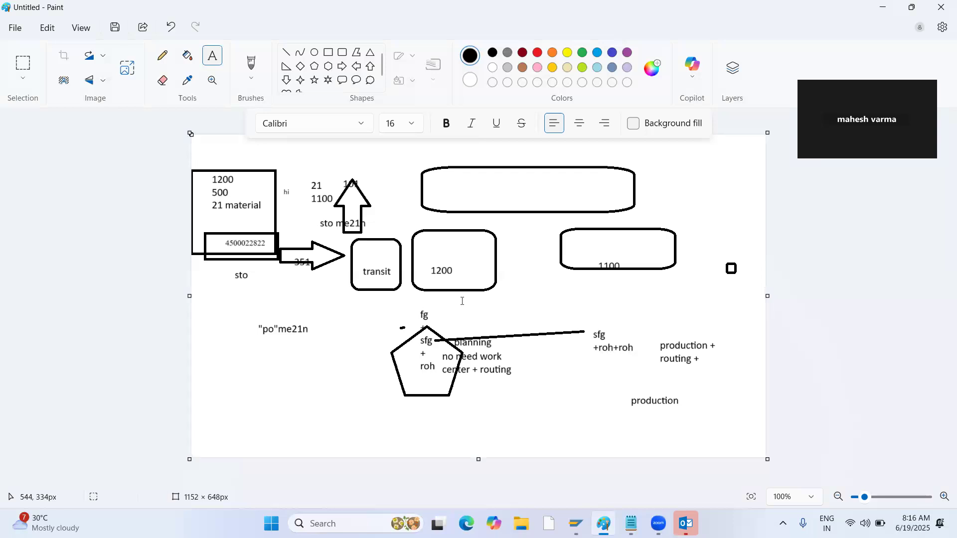
Step: Switch to SAP and open material 21 for change with transaction MM02 at plant 1200, keeping the preselected views
key("alt+Tab")
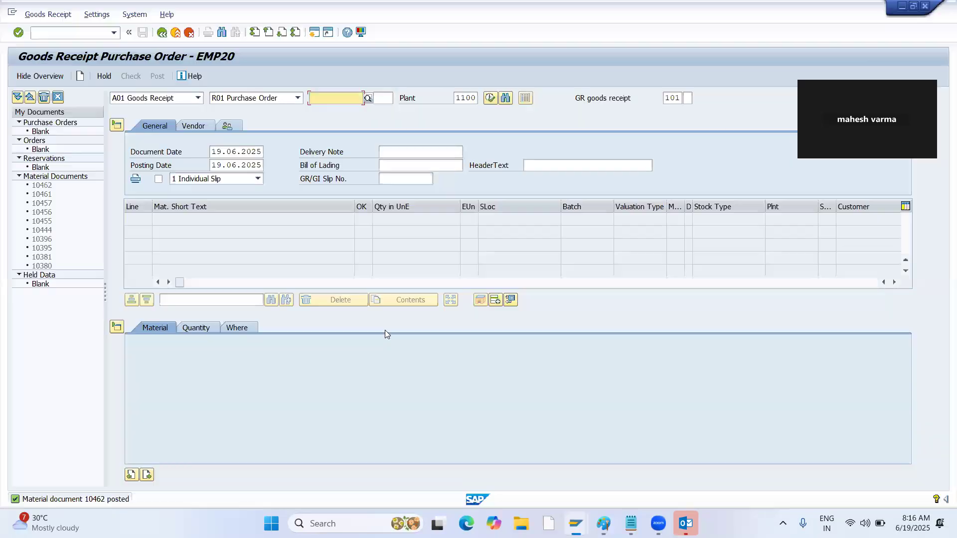
left_click(75, 31)
type("/n")
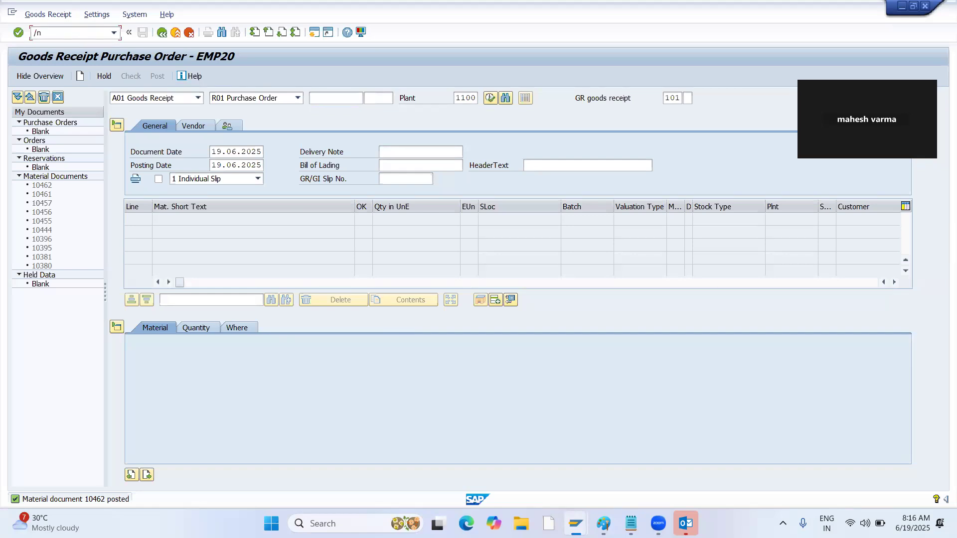
type("mm02")
key("Return")
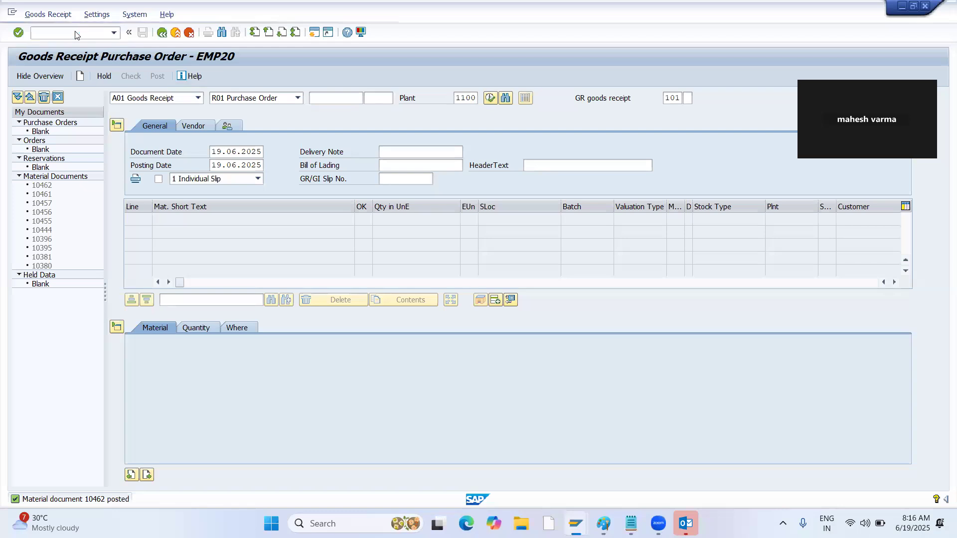
key("Return")
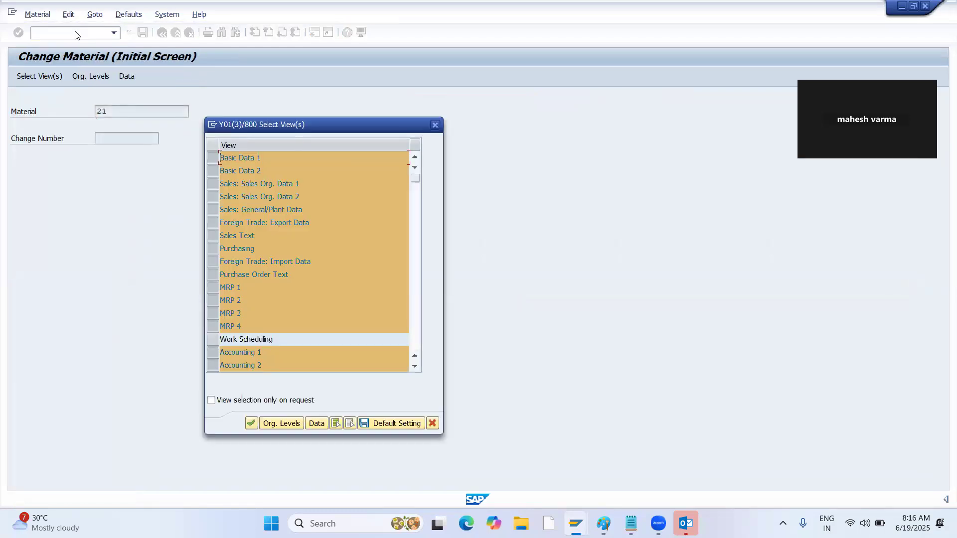
key("Return")
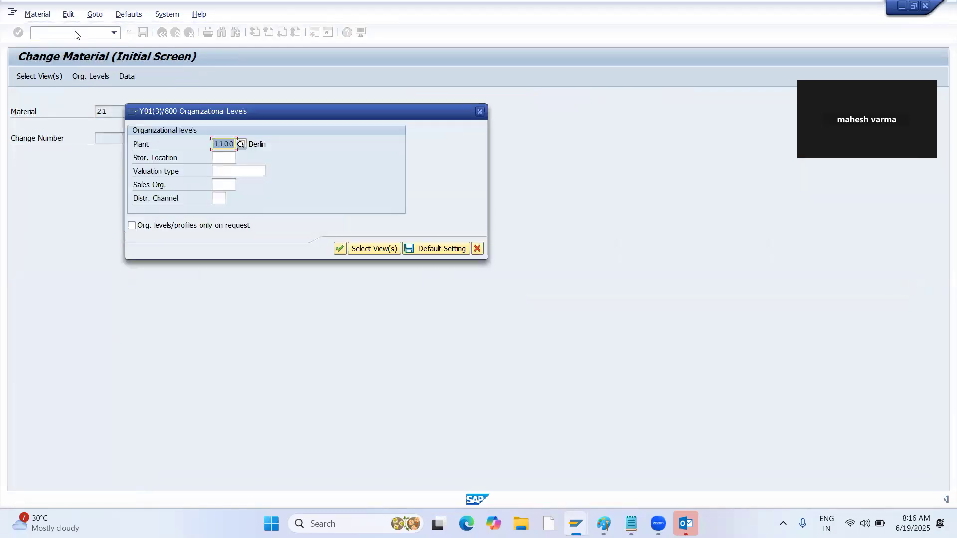
type("1100")
key("Return")
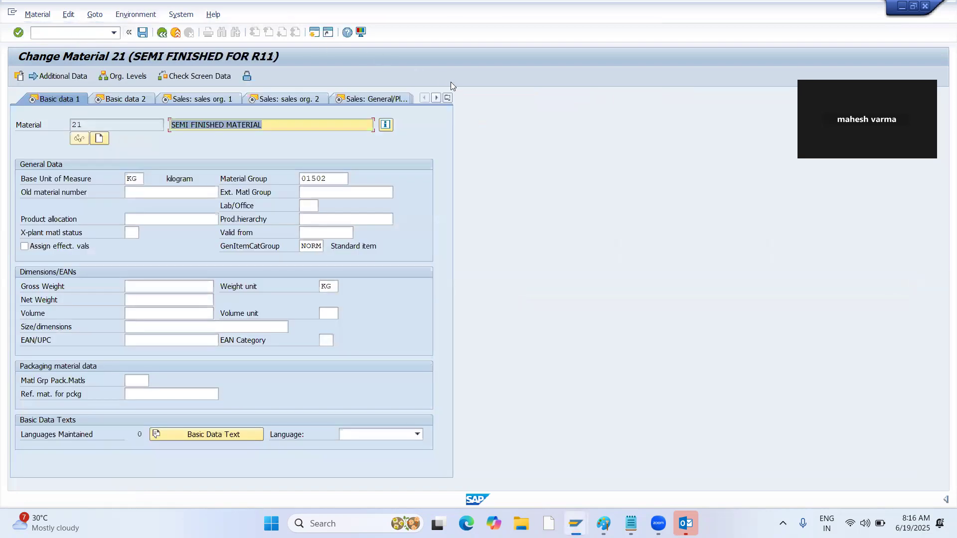
Step: In the MRP 2 view of material 21, set the special procurement to 80, Production in alternate plant
left_click(448, 97)
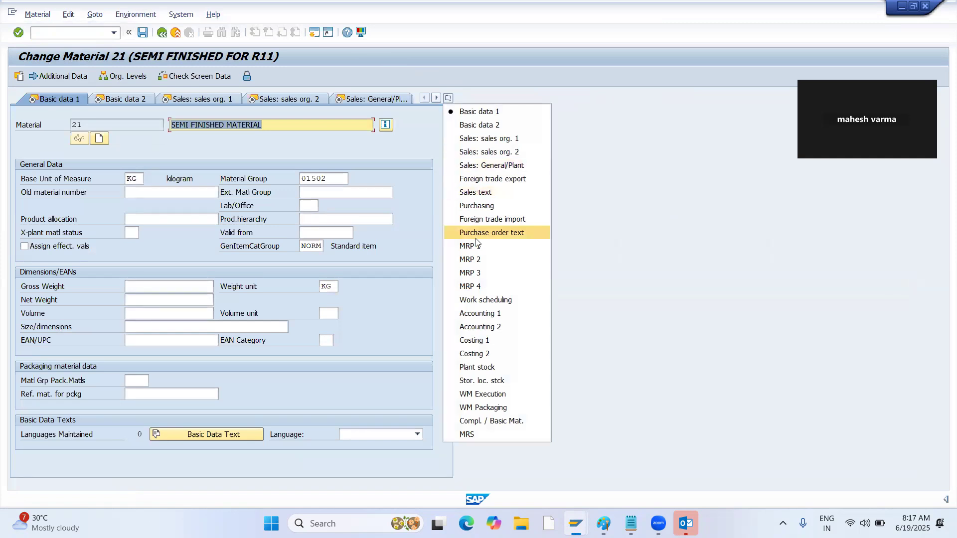
left_click(481, 257)
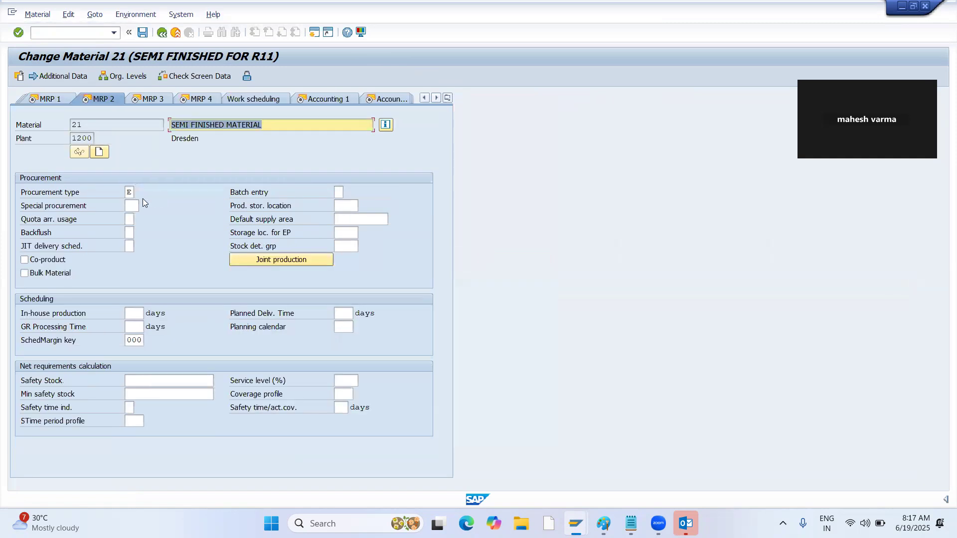
left_click(132, 205)
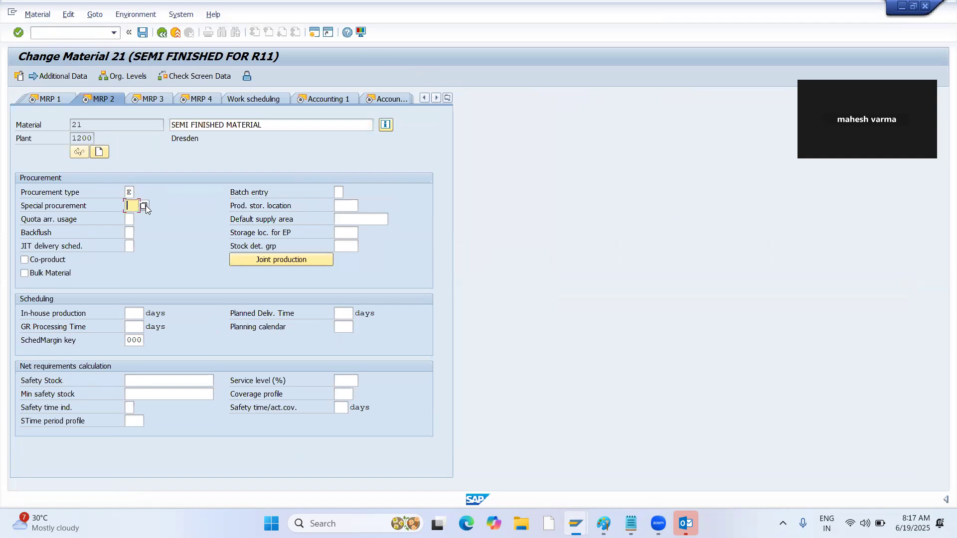
left_click(144, 205)
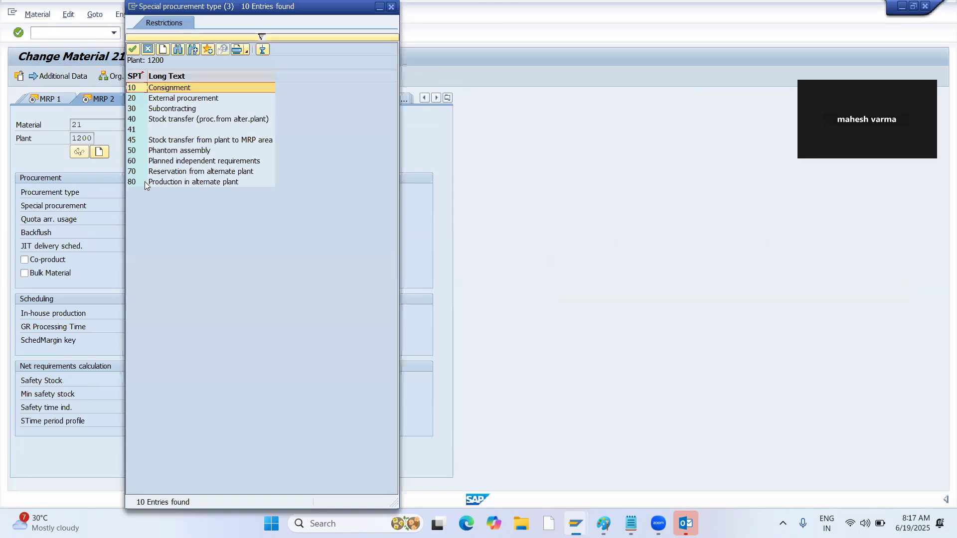
left_click(145, 183)
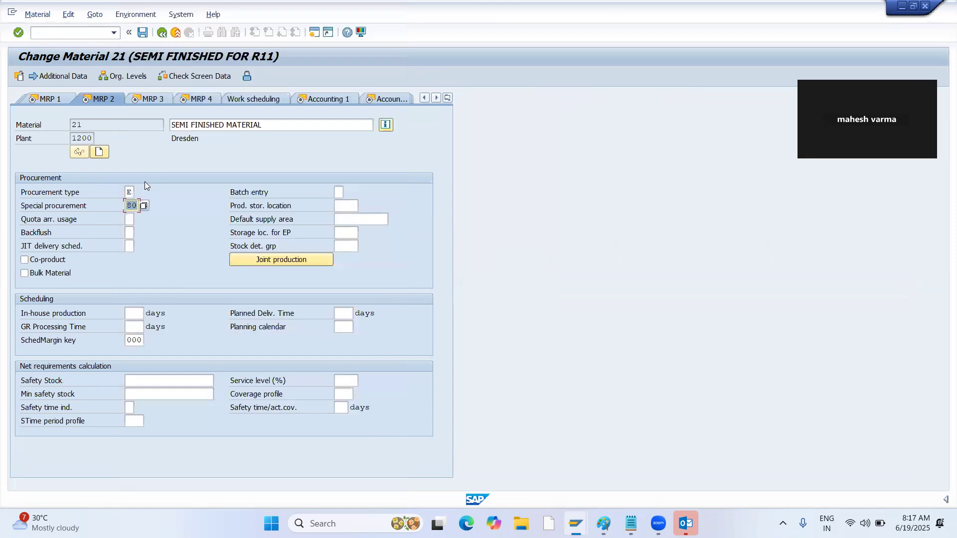
Step: Step through the remaining views of material 21 and save the material change
key("Return")
key("Return")
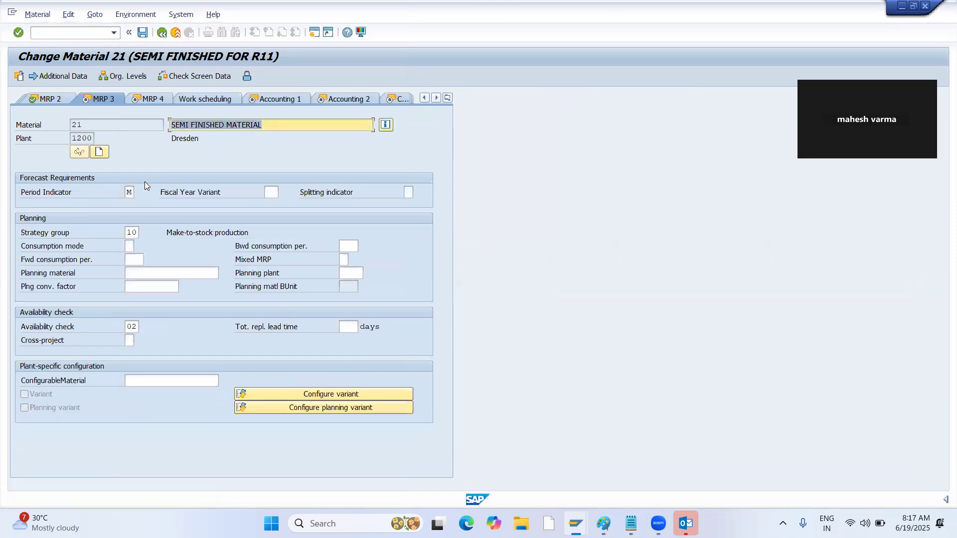
key("Return")
key("Return")
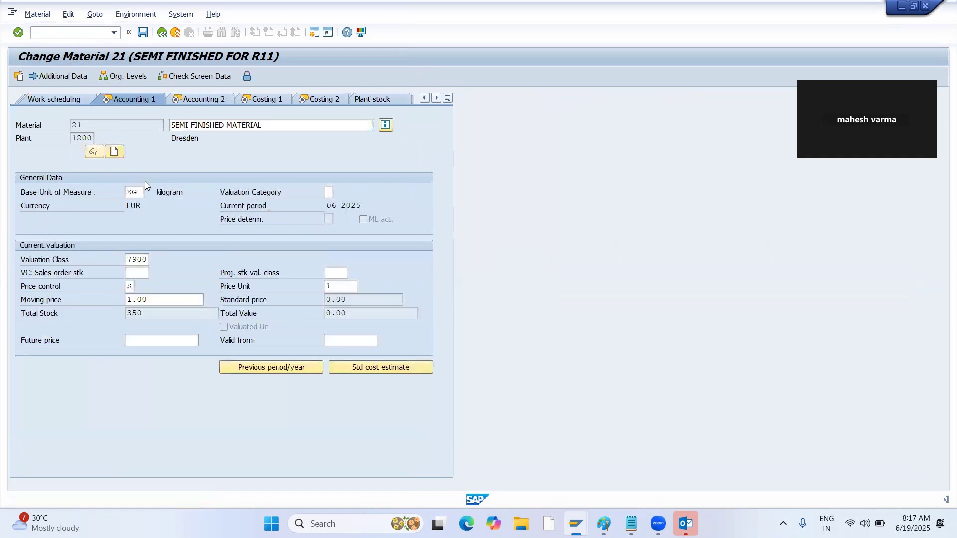
key("Return")
key("Return")
key("Return")
key("Return")
key("Return")
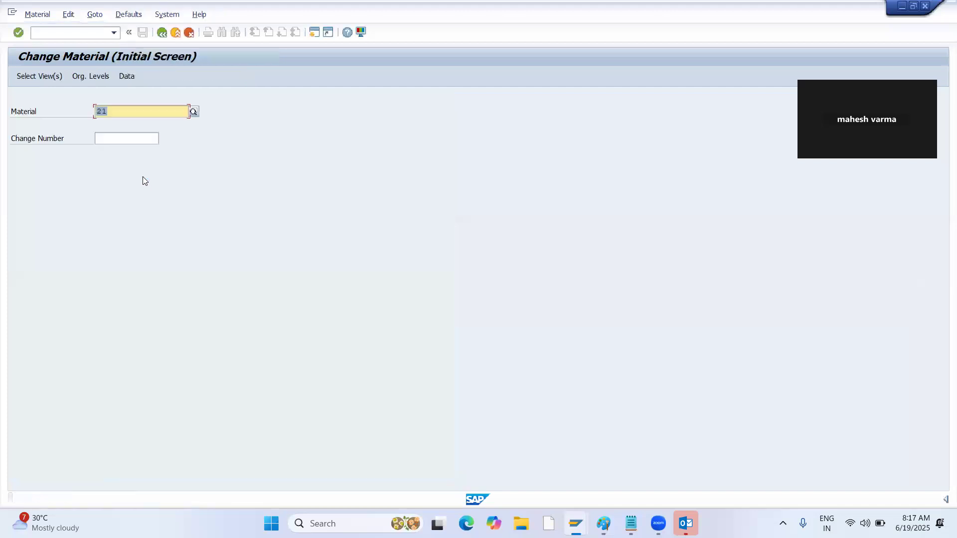
Step: Start transaction OPPQ and open the MRP plant parameters of plant 1200 for maintenance
left_click(73, 33)
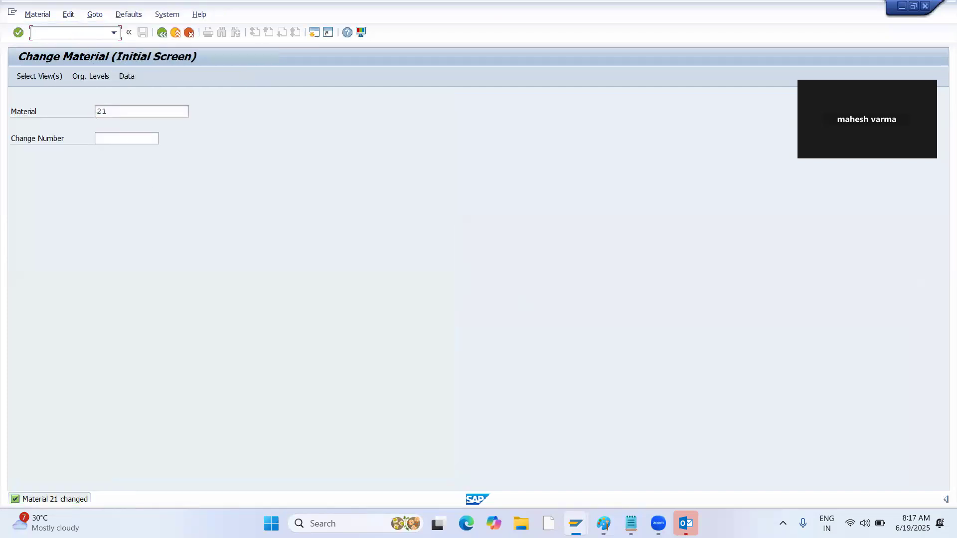
type("/noppq")
key("Return")
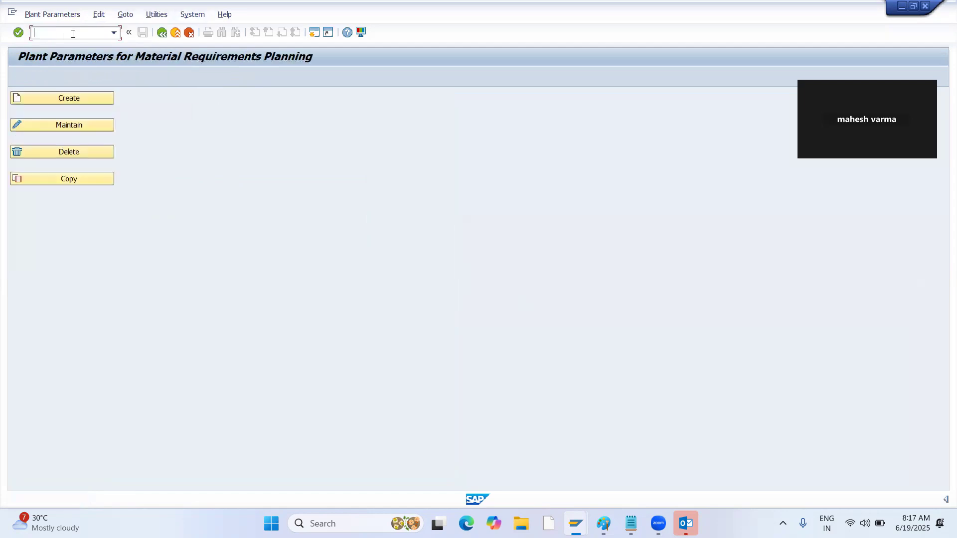
left_click(82, 129)
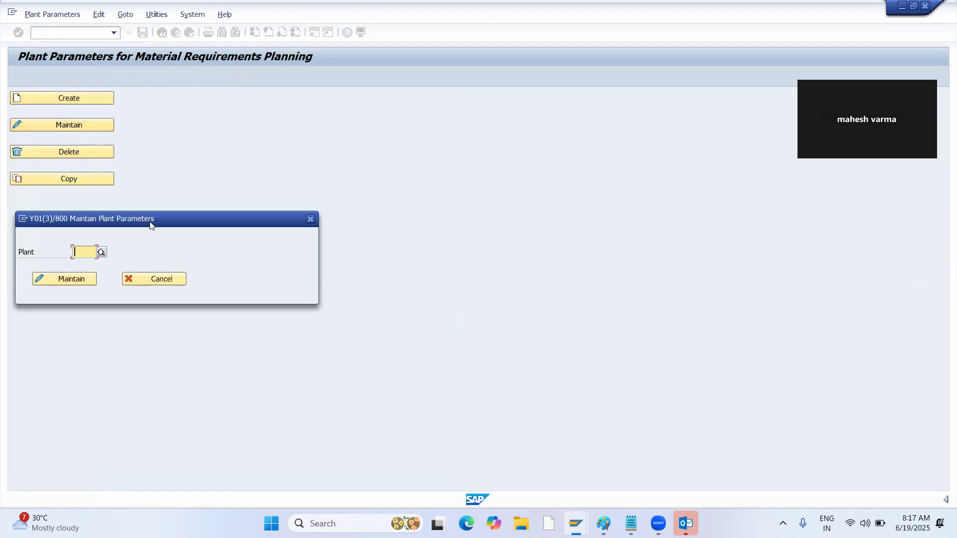
type("1200")
key("Return")
left_click(79, 282)
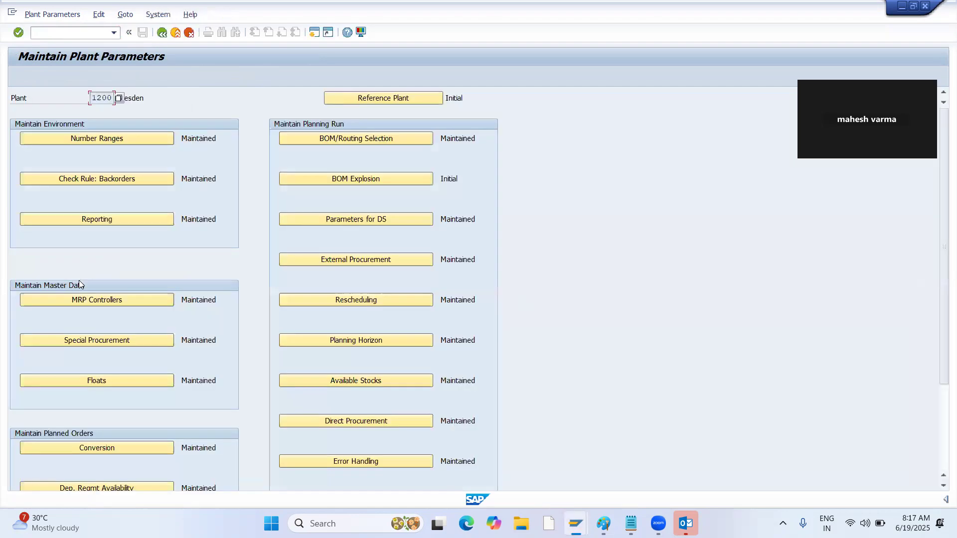
Step: Open the details of plant 1200's special procurement type 80, check its production plant 1100, and save the entry
left_click(98, 341)
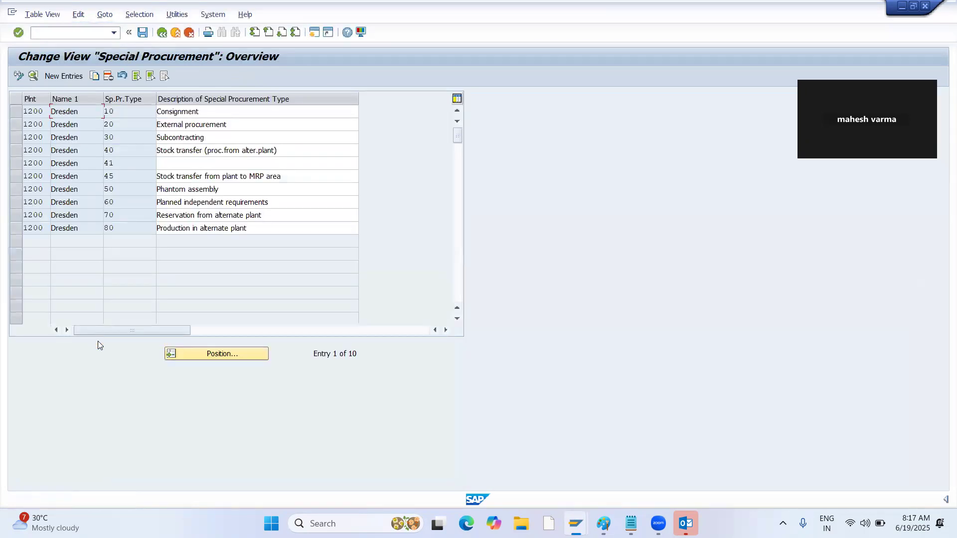
double_click(40, 231)
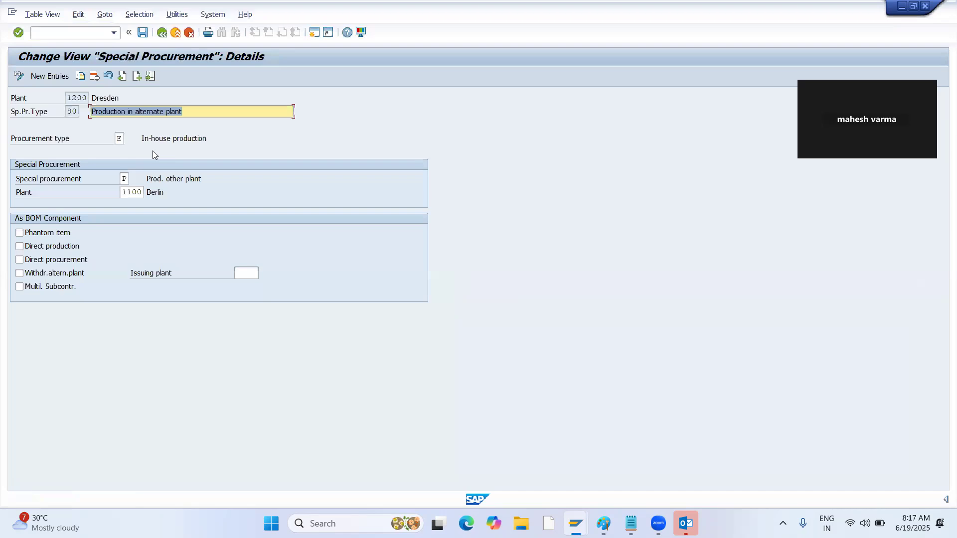
left_click(134, 192)
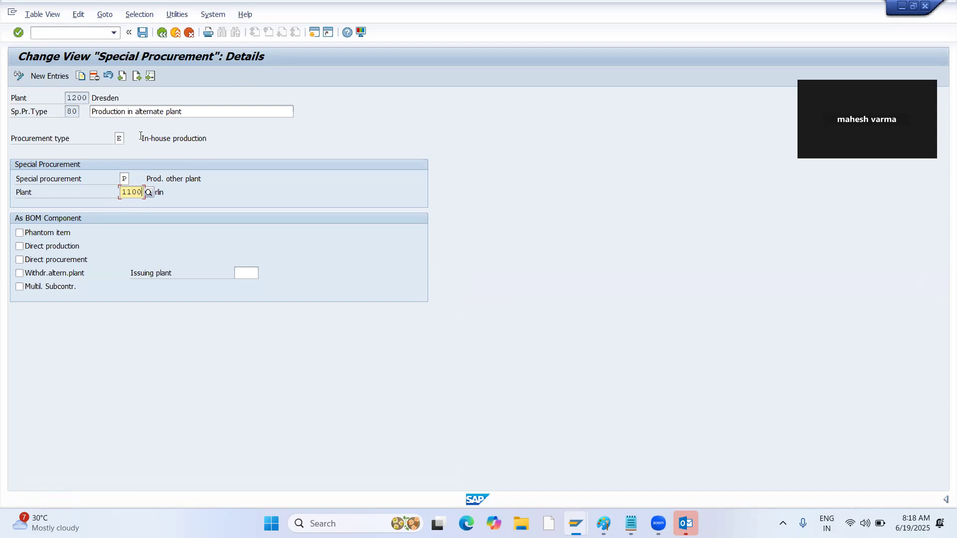
left_click(141, 33)
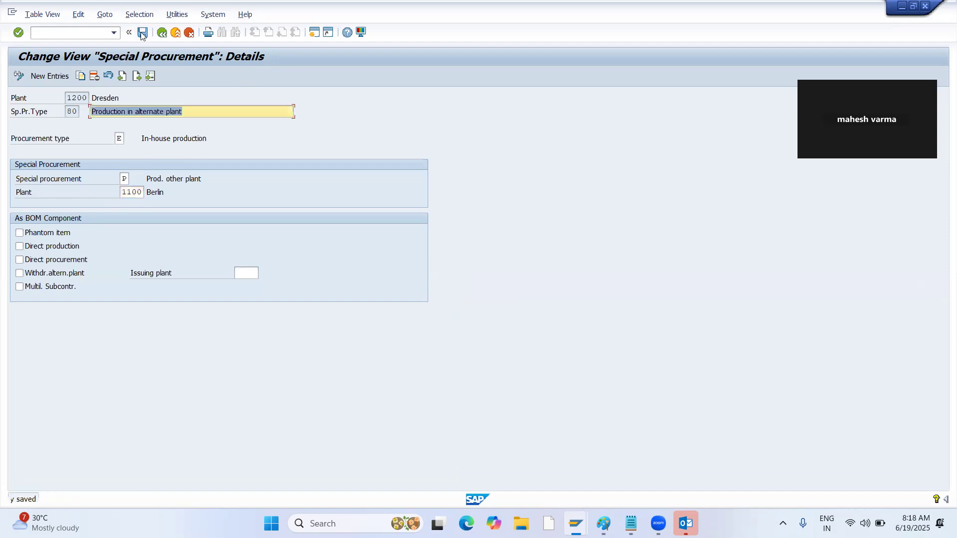
Step: Glance at the Paint sketch, return to SAP and start transaction MD61 for creating planned independent requirements
key("alt+Tab")
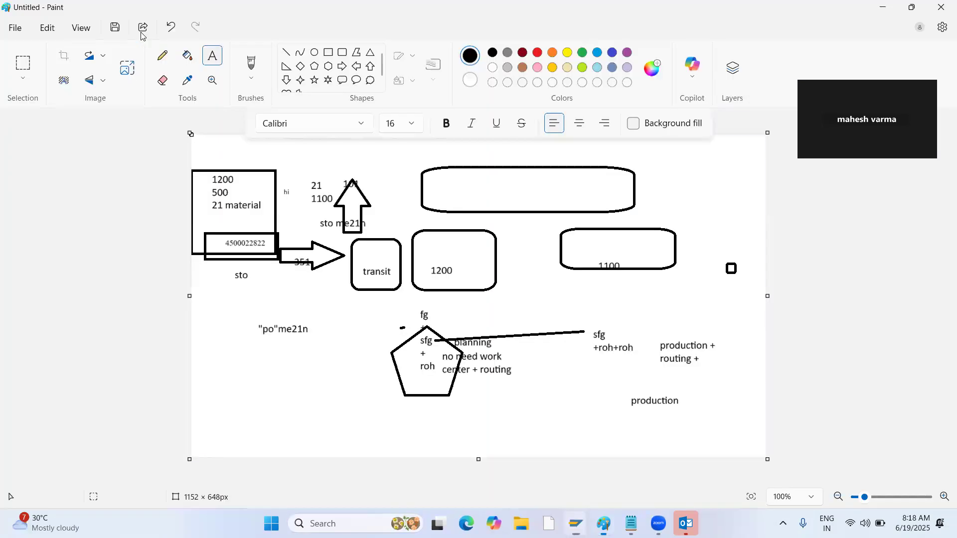
key("alt+Tab")
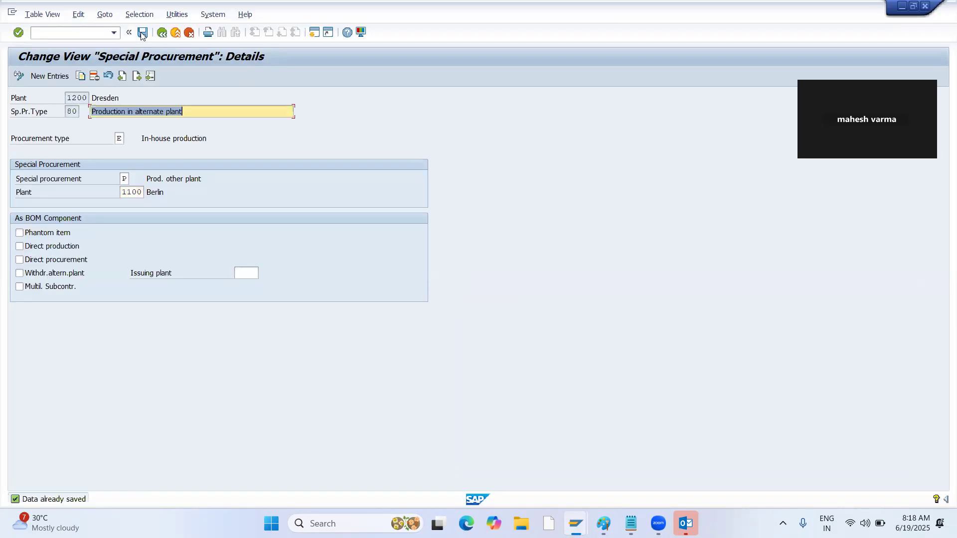
left_click(72, 34)
type("/nmm")
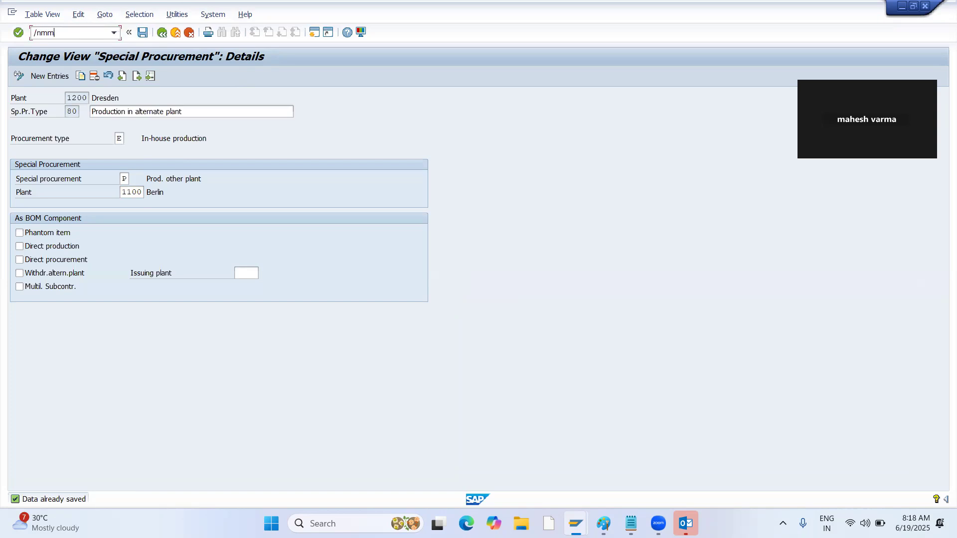
key("BackSpace")
type("d61")
key("Return")
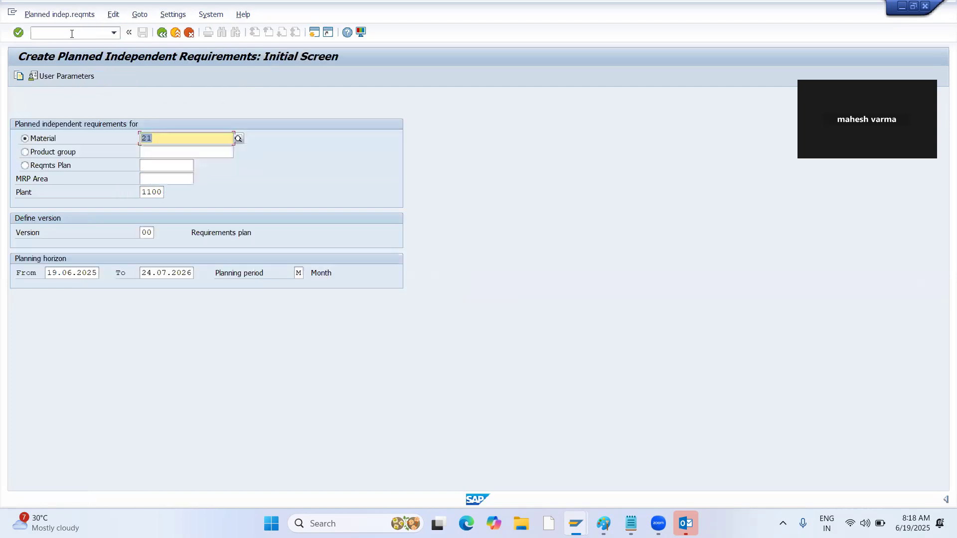
Step: Back out of the plant 1100 planning table, set the plant to 1200 and open the planning table of material 21
key("Return")
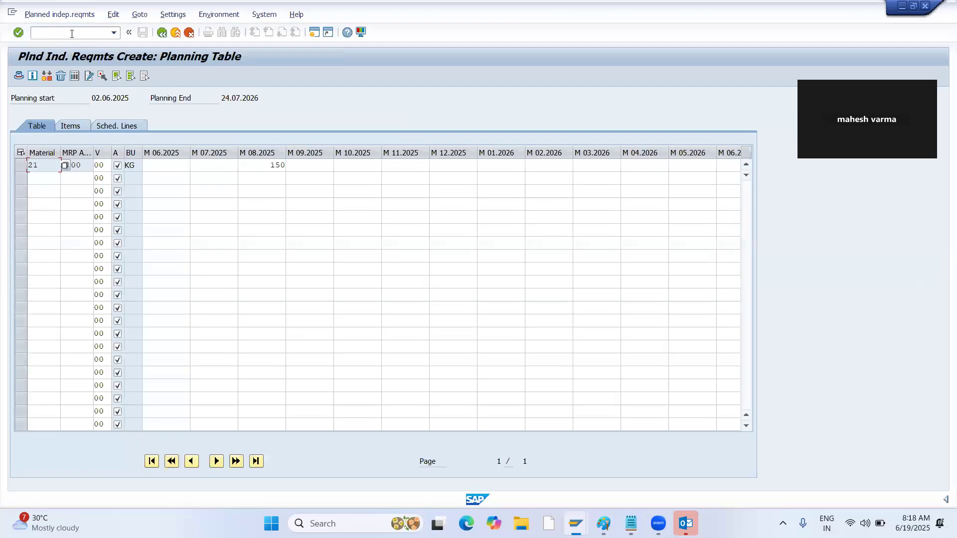
key("ctrl+s")
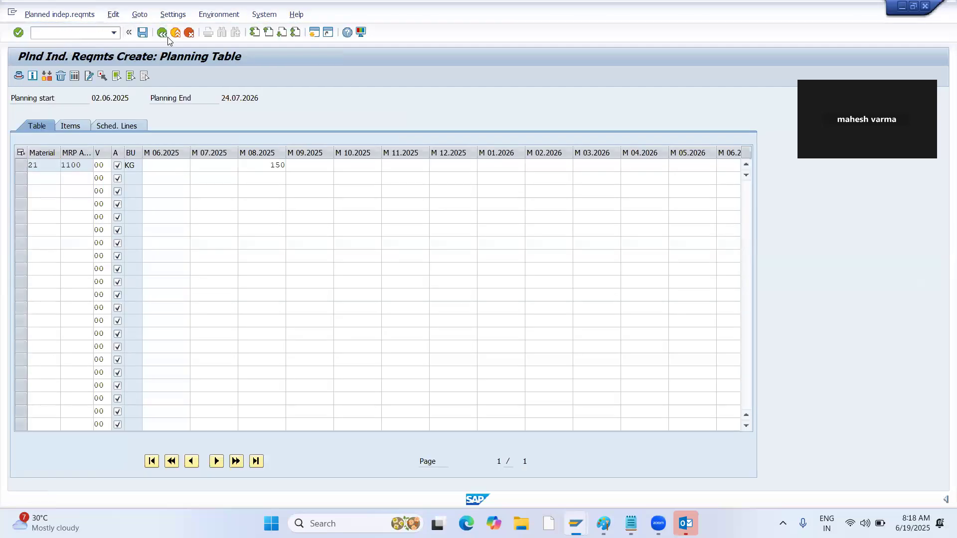
left_click(162, 191)
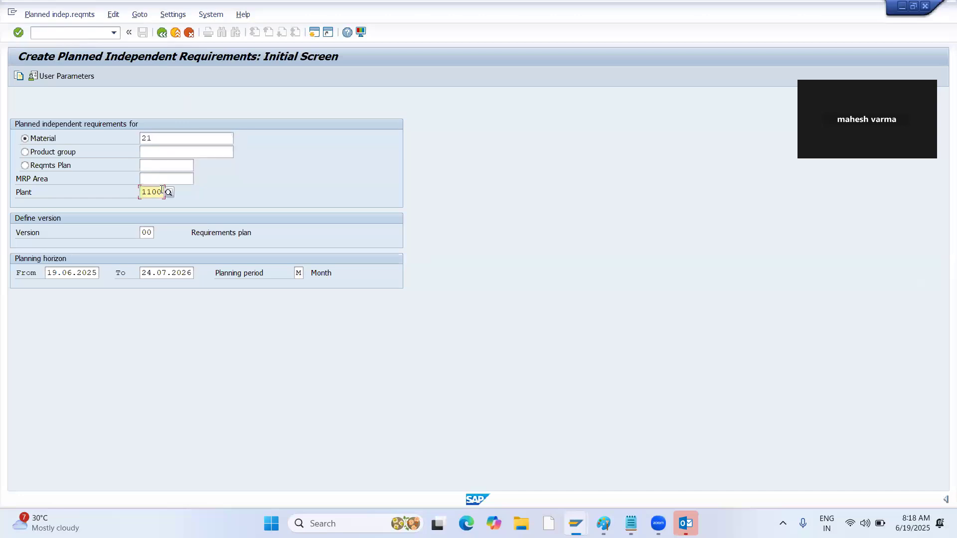
key("BackSpace")
key("BackSpace")
key("BackSpace")
type("200")
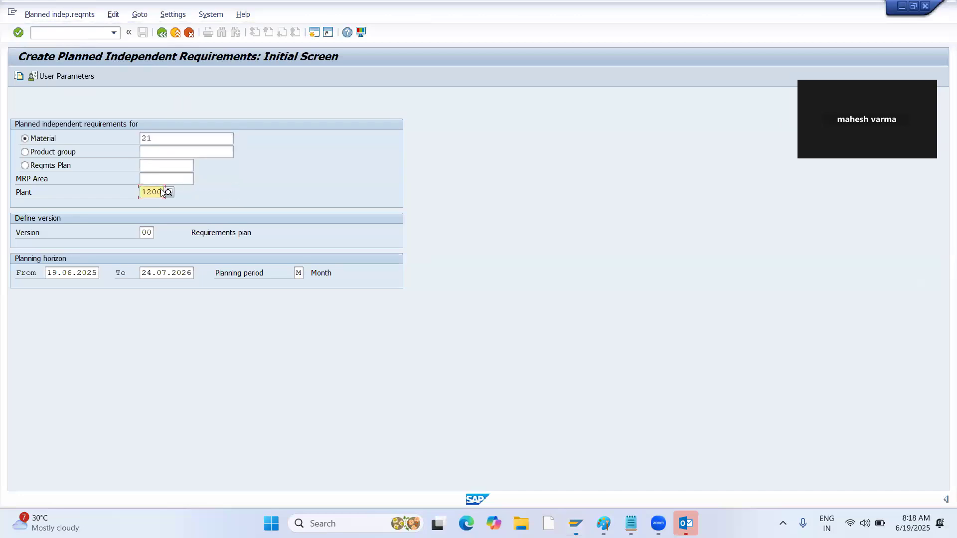
key("Return")
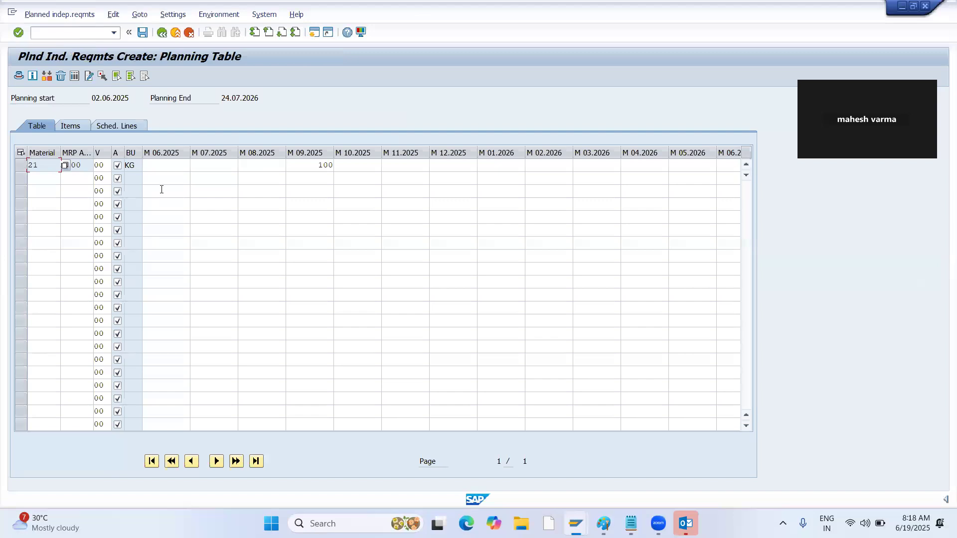
Step: Set the September 2025 planned independent requirement of material 21 in plant 1200 to 200 and save it
left_click(331, 166)
key("BackSpace")
key("BackSpace")
key("BackSpace")
type("200")
key("Return")
left_click(142, 33)
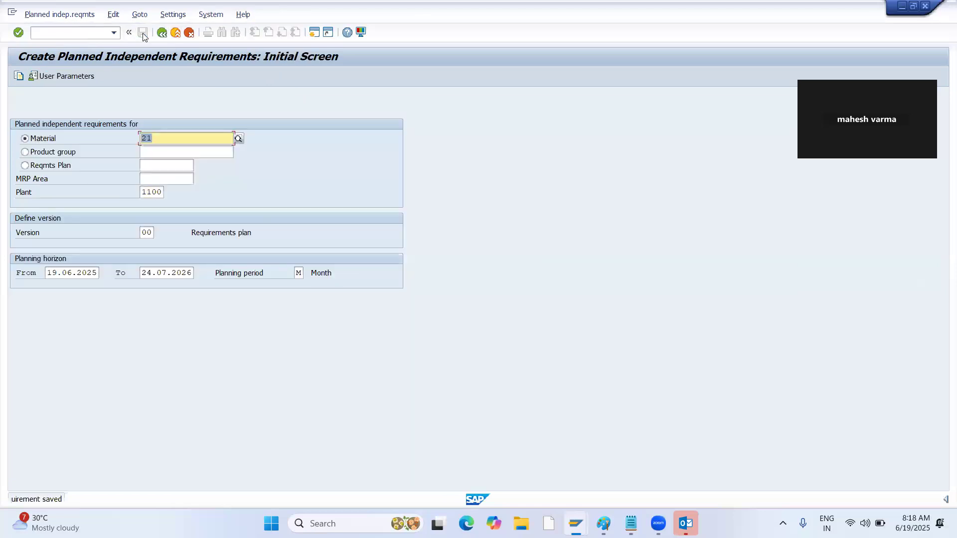
Step: Open the stock/requirements list (MD04) of material 21 in plant 1200
left_click(85, 32)
type("/nmd63")
key("Return")
key("Return")
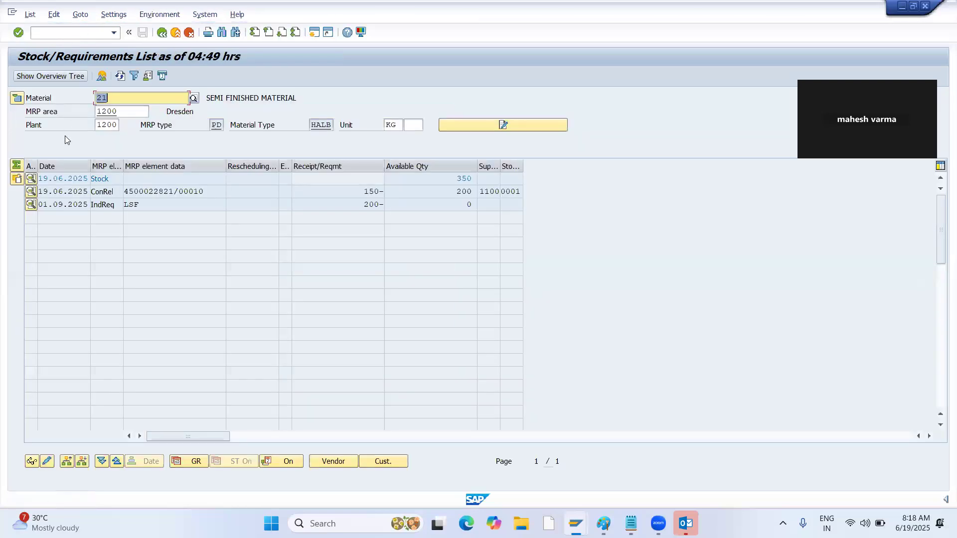
Step: Inspect the stock transport order behind the ConRel line, return to the stock/requirements list and glance at the Paint sketch
left_click(31, 192)
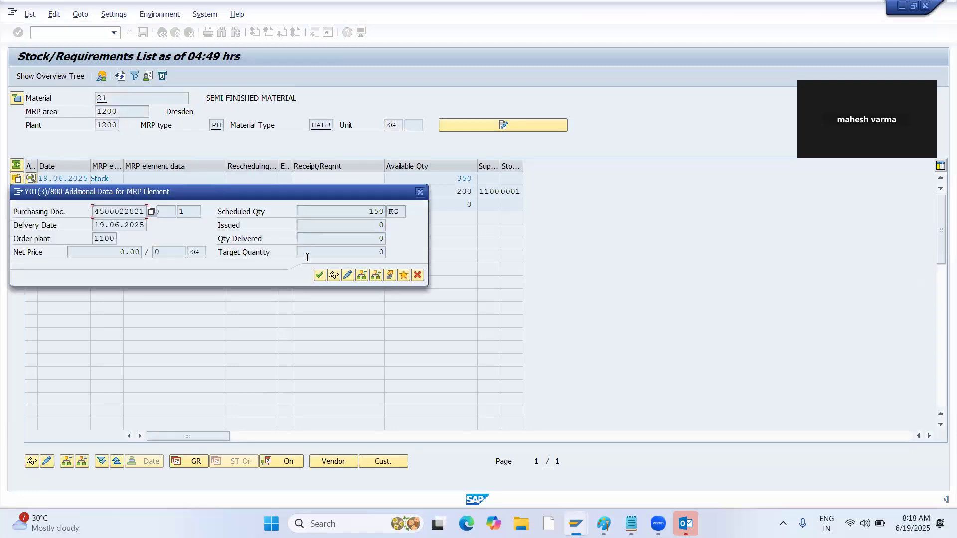
left_click(347, 276)
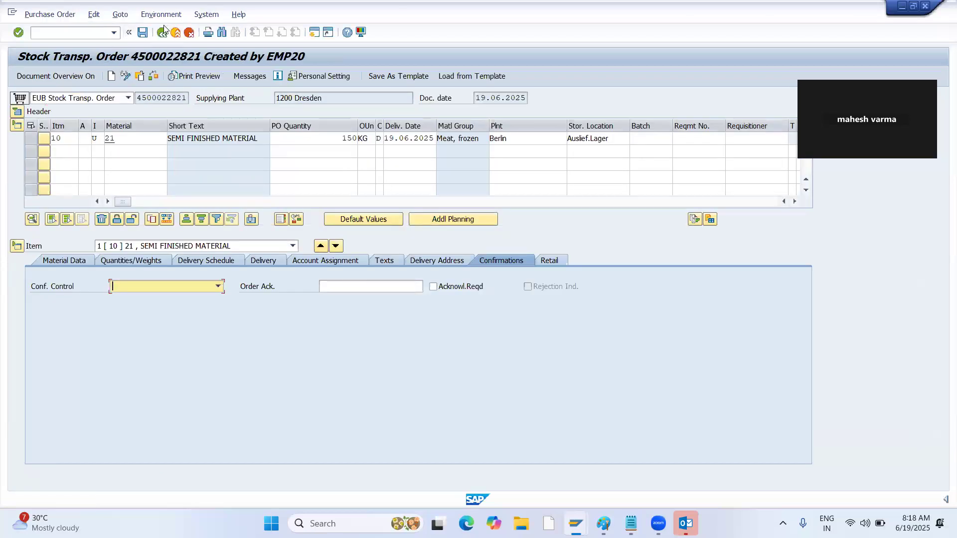
left_click(60, 13)
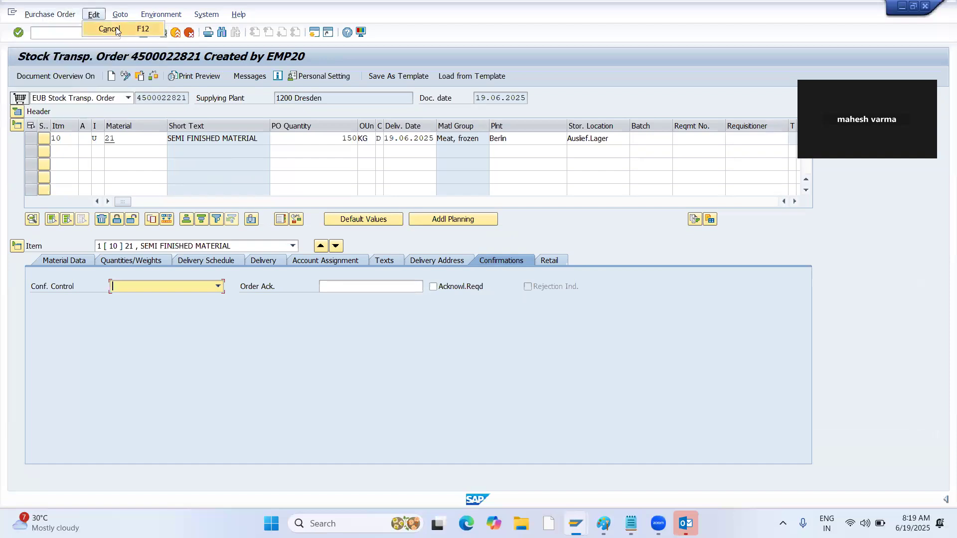
mouse_move(161, 13)
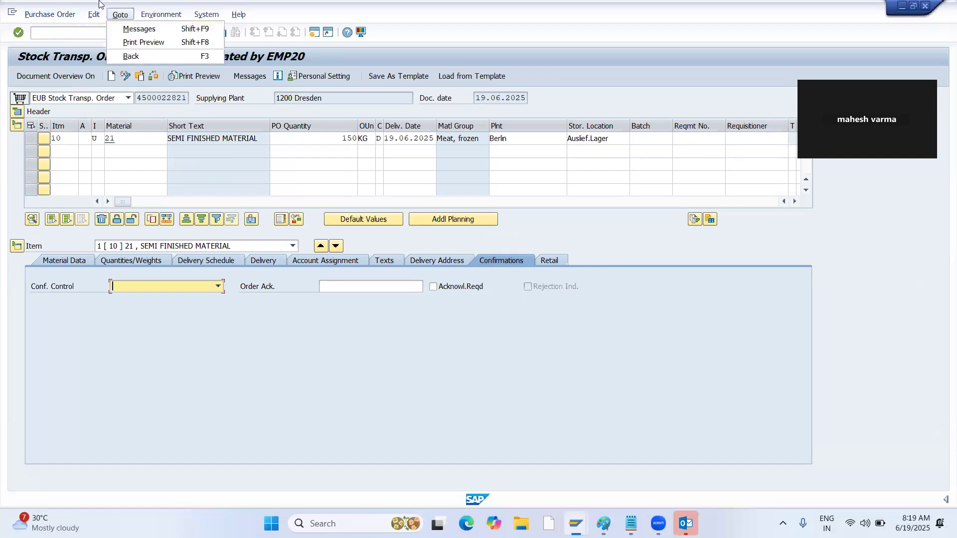
left_click(319, 5)
left_click(162, 32)
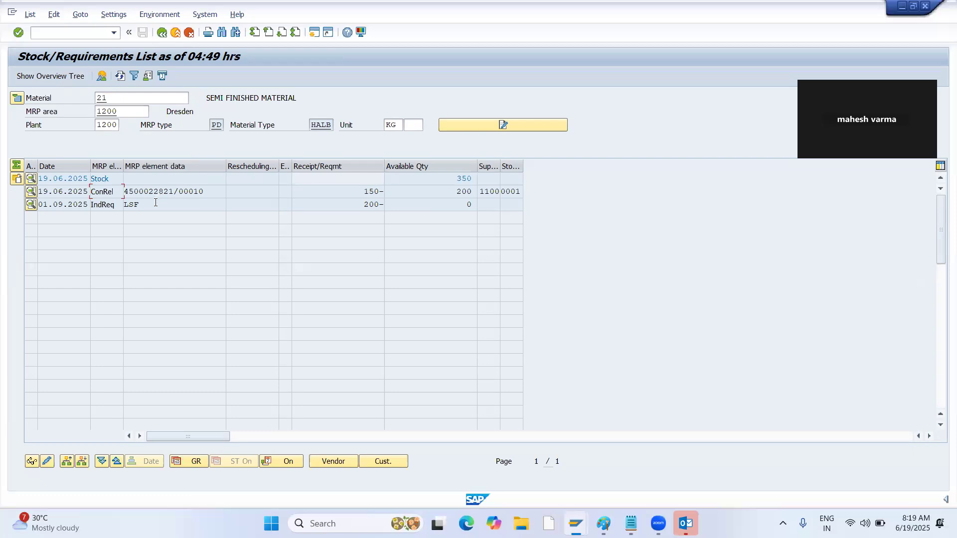
key("alt+Tab")
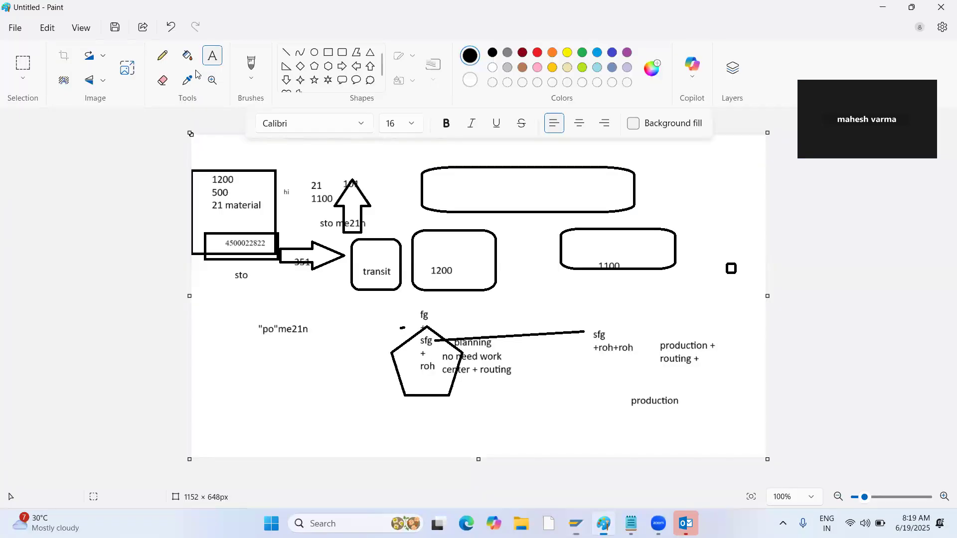
key("alt+Tab")
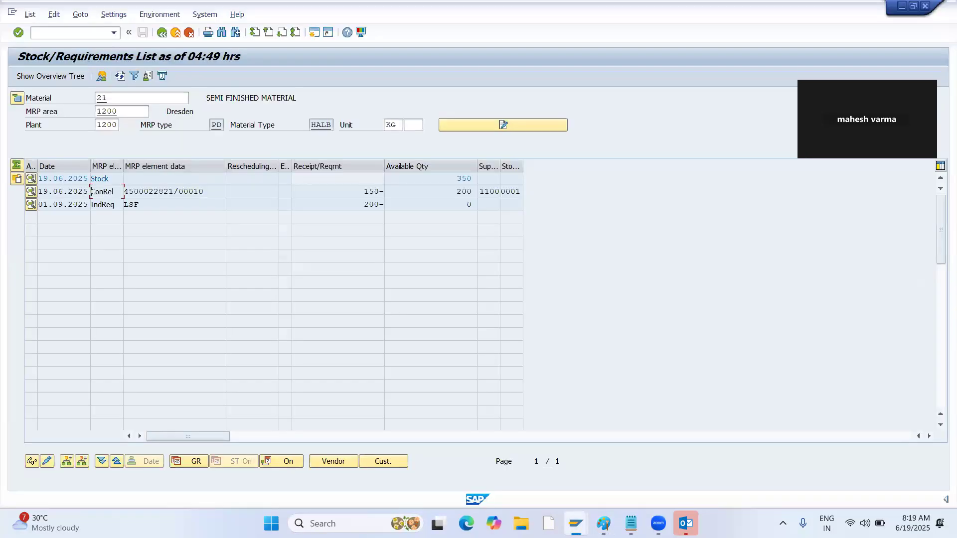
Step: Switch to the warehouse stock session and run MD02 for material 21 in plant 1200 with planning mode 3 and scheduling 2
mouse_move(576, 523)
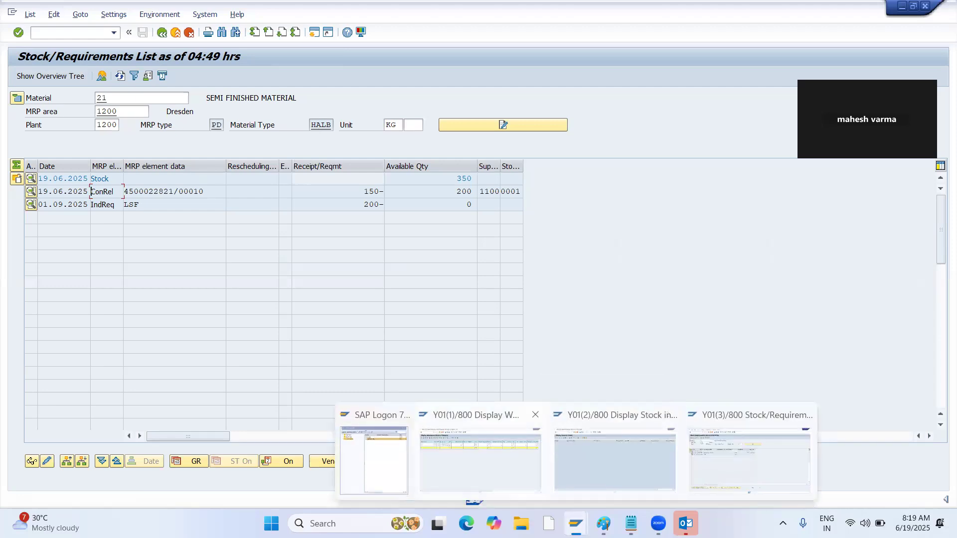
left_click(480, 458)
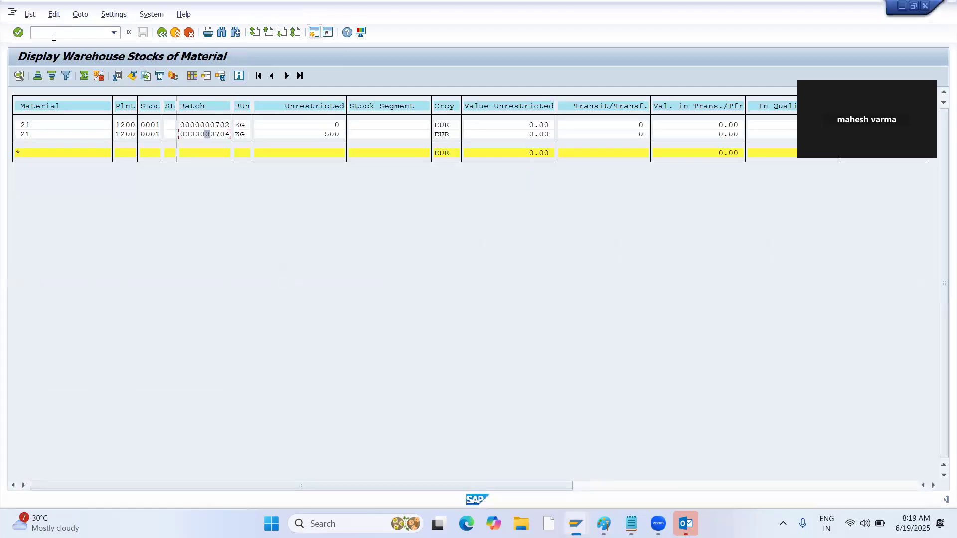
type("/nmd02")
key("Return")
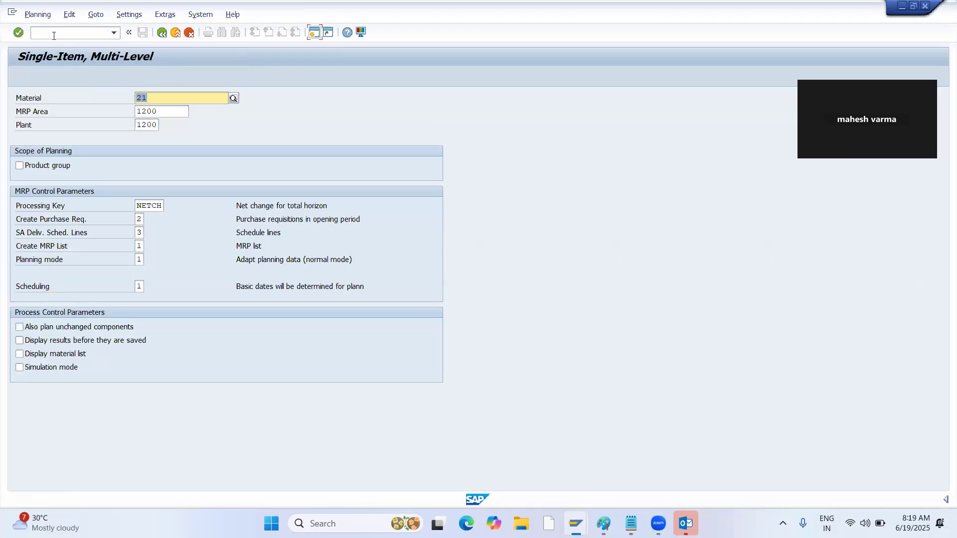
key("Tab")
key("Tab")
key("Tab")
key("Tab")
key("Tab")
key("Tab")
key("Tab")
type("32")
key("Return")
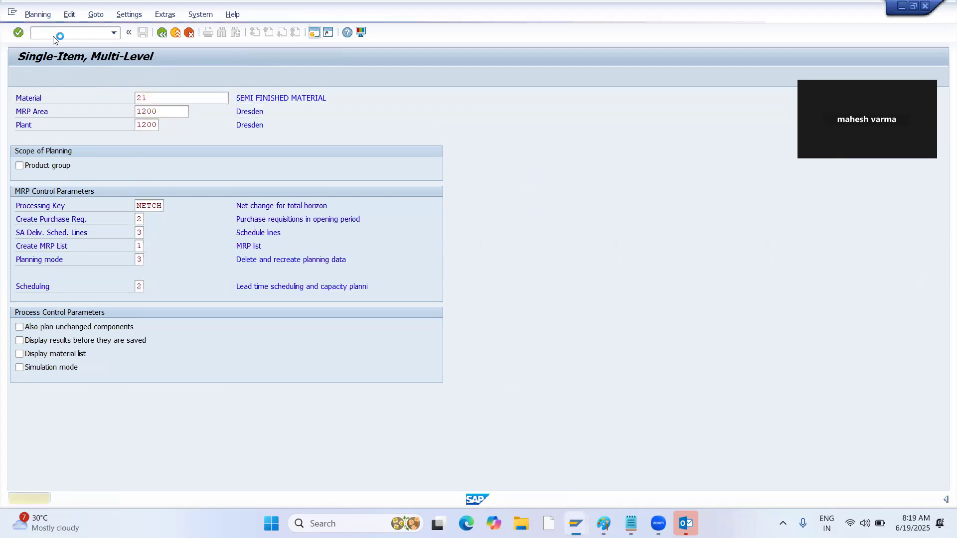
key("Return")
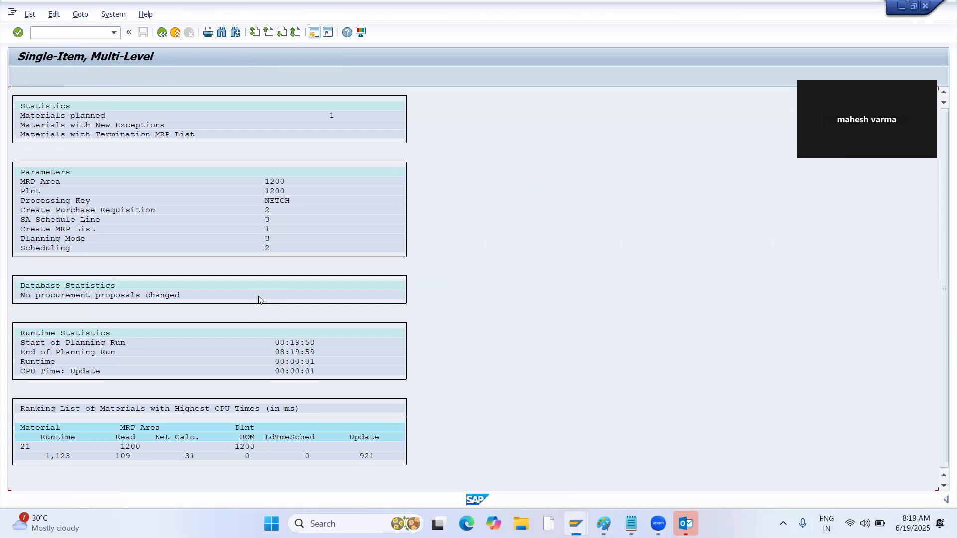
Step: Start transaction MD02 again for another planning run of material 21 in plant 1200
left_click(51, 33)
type("/nmd02")
key("Return")
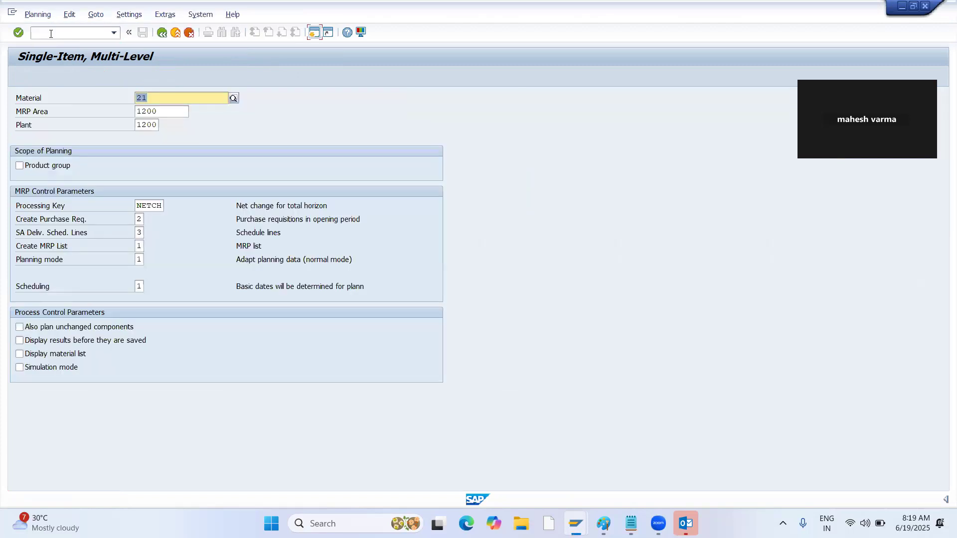
key("Tab")
key("Tab")
key("Tab")
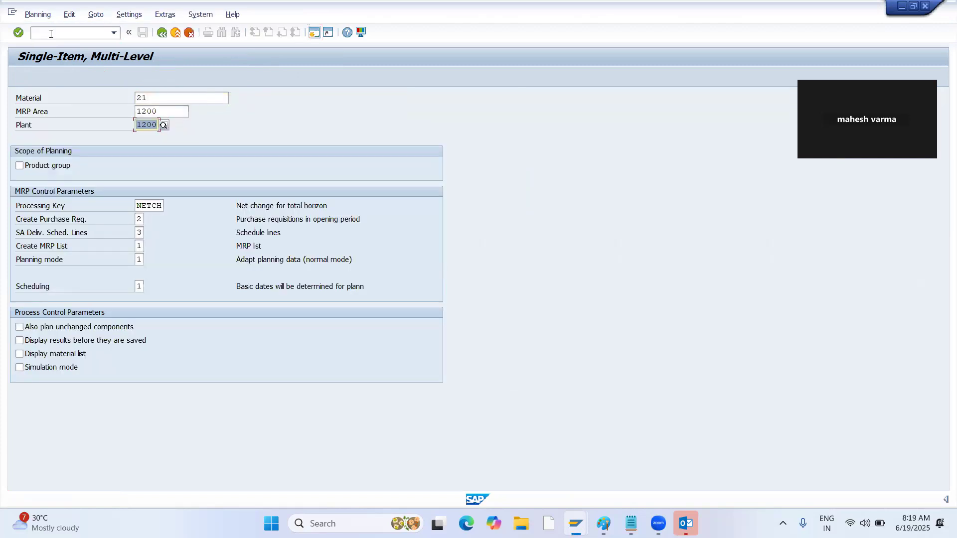
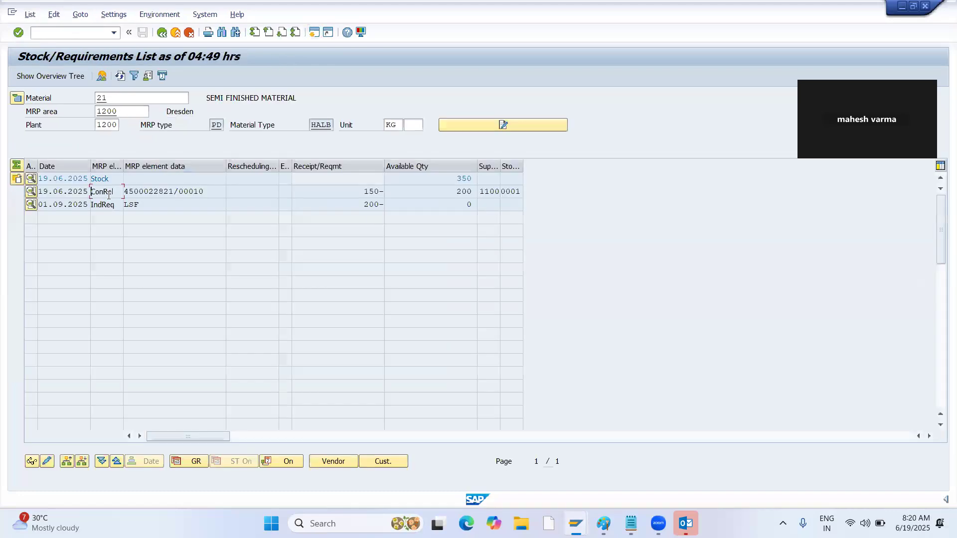
Step: Open the IndReq line of the stock/requirements list for change, set the September 2025 requirement to 300 and save it
left_click(31, 204)
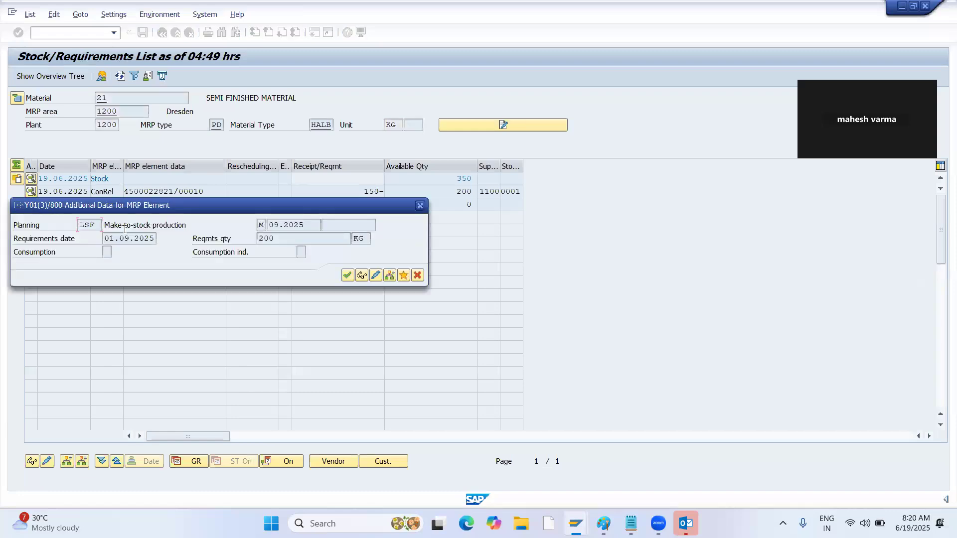
left_click(376, 275)
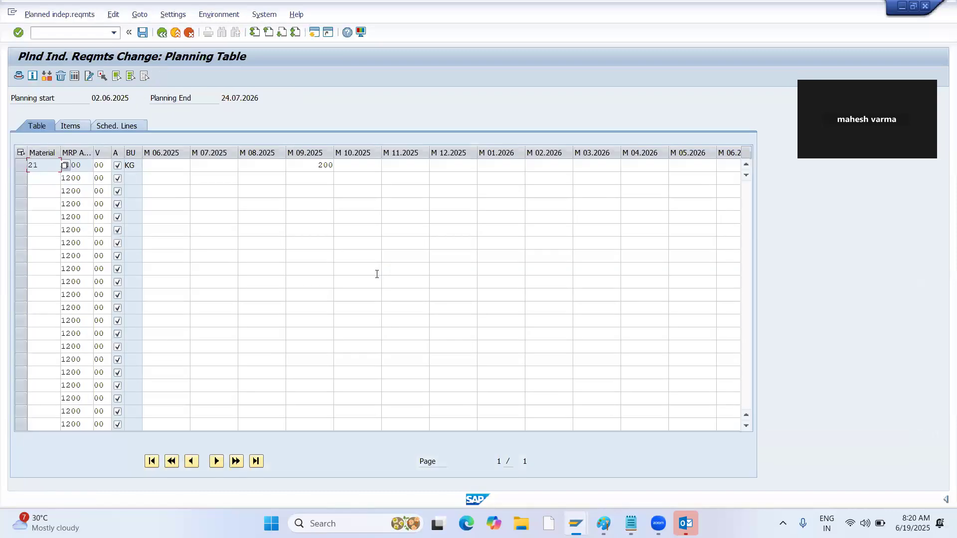
left_click(330, 164)
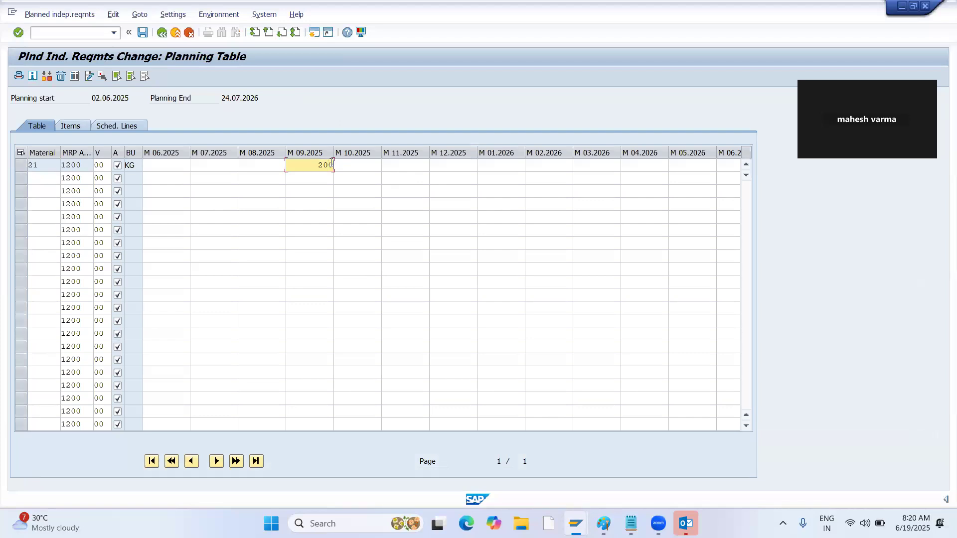
key("BackSpace")
key("BackSpace")
key("BackSpace")
type("30")
key("Return")
type("0")
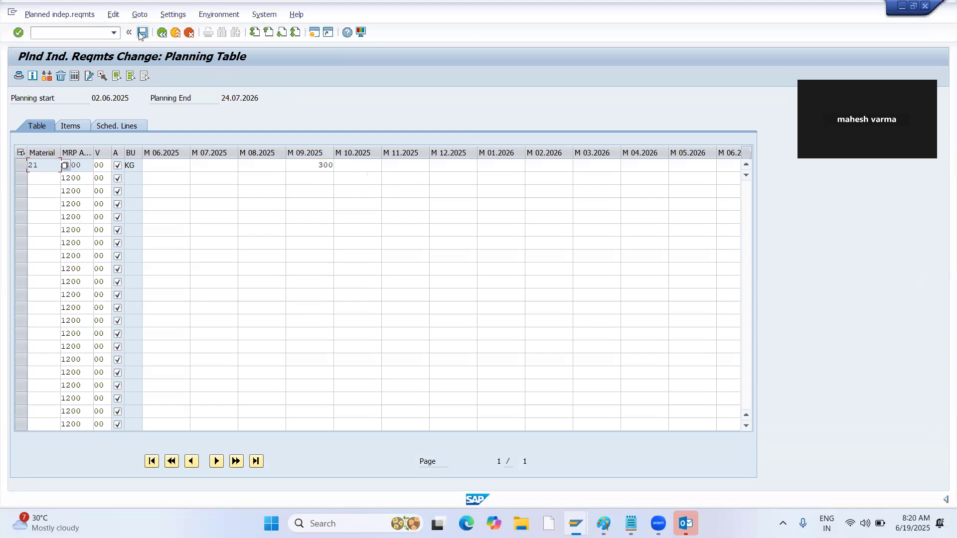
left_click(142, 32)
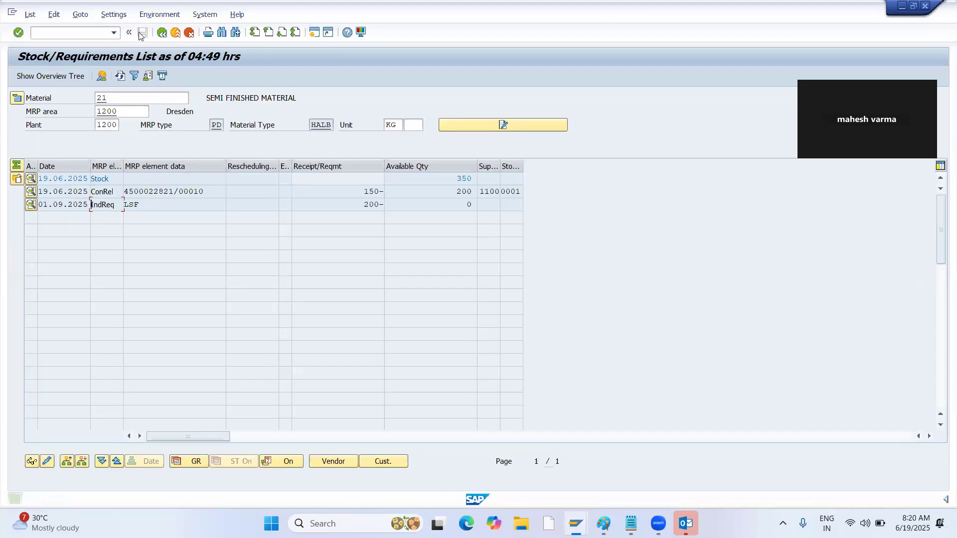
Step: Run the MD02 planning for material 21 with planning mode 3 and scheduling 2, and refresh plant 1200's stock/requirements list
key("F3")
key("Tab")
key("Tab")
key("Tab")
key("Tab")
type("3")
key("Tab")
type("2")
key("Return")
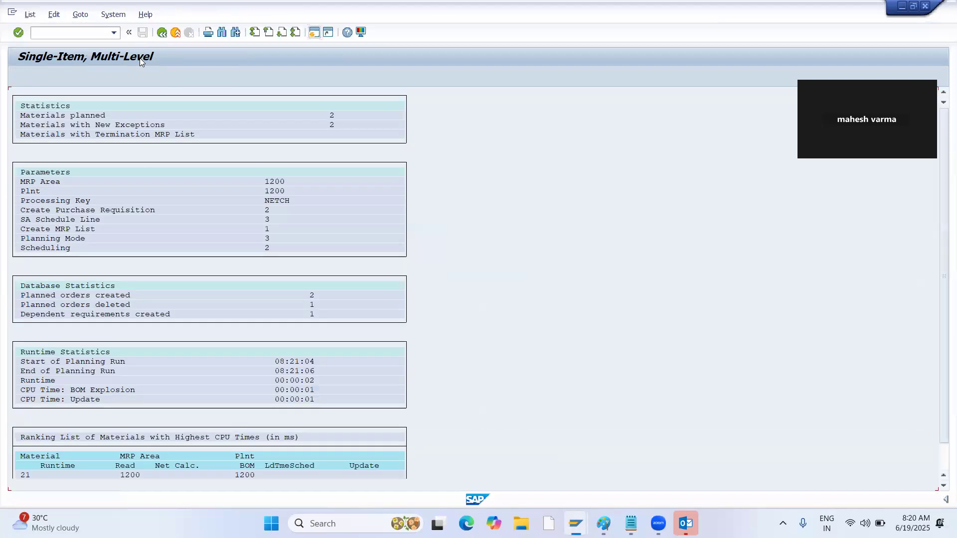
key("F3")
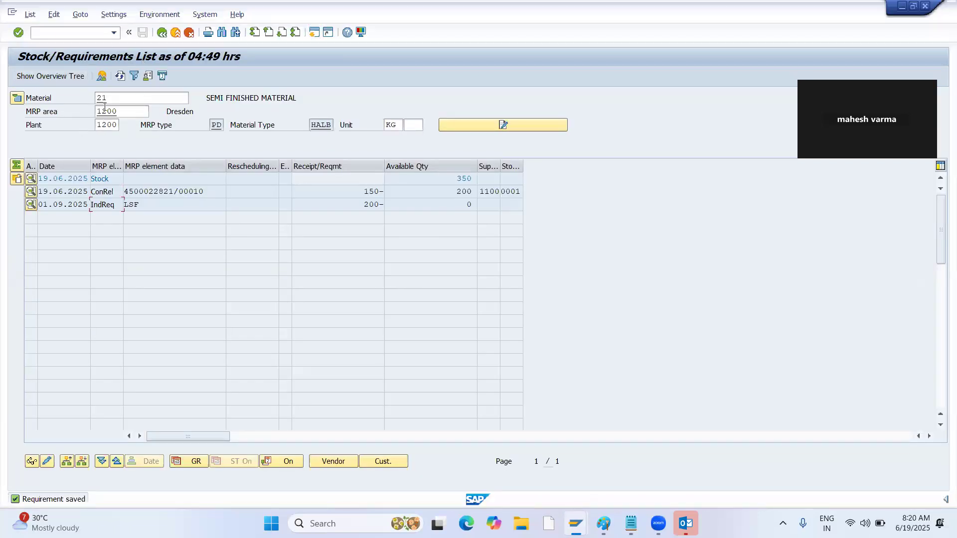
left_click(120, 76)
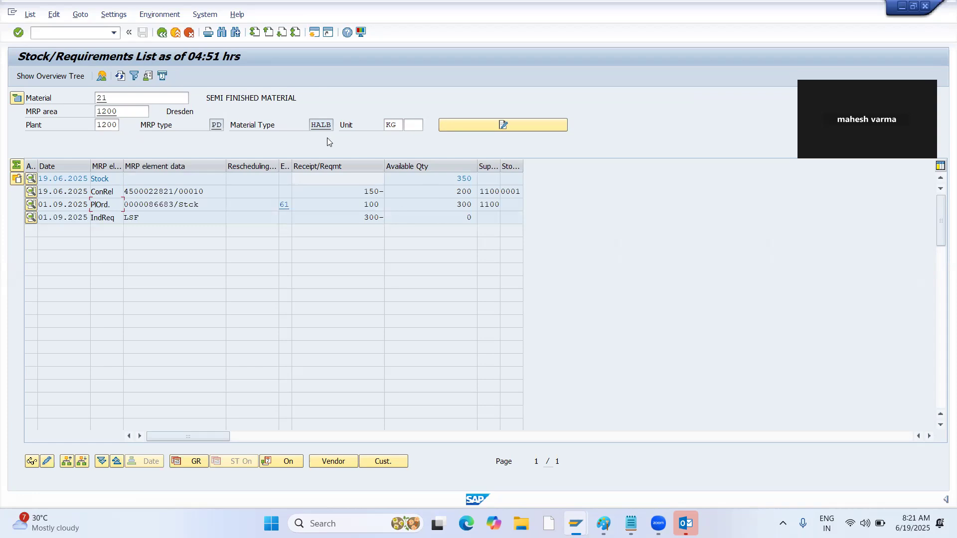
Step: Open MD04 for material 21 in plant 1100 in a new session and compare its planned order with plant 1200's list
left_click(315, 33)
type("md04")
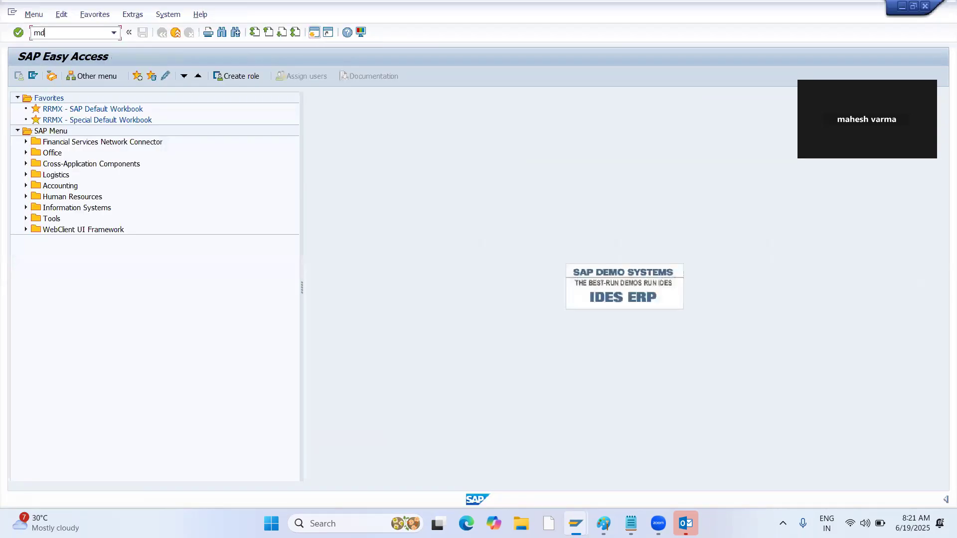
key("Return")
key("Tab")
key("Tab")
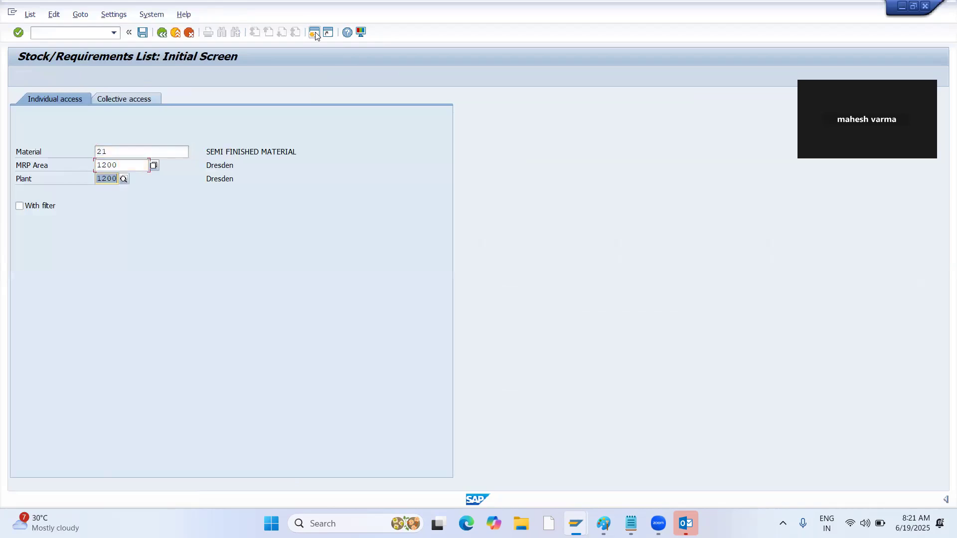
type("1100")
key("Return")
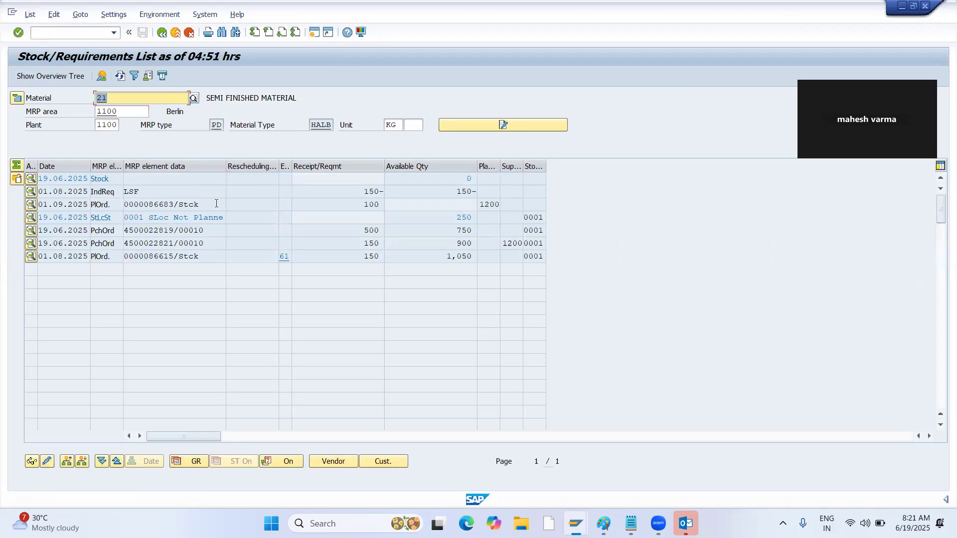
key("alt+Tab")
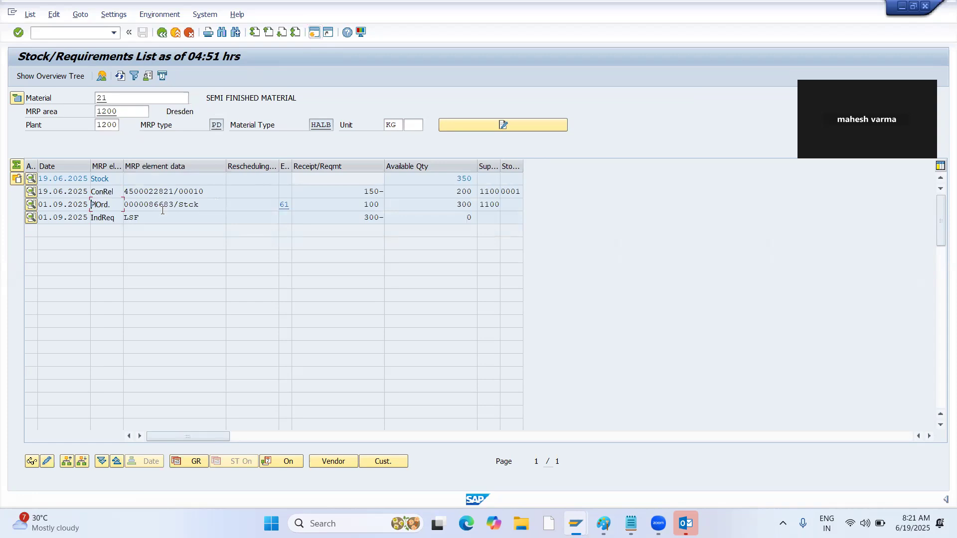
key("alt+Tab")
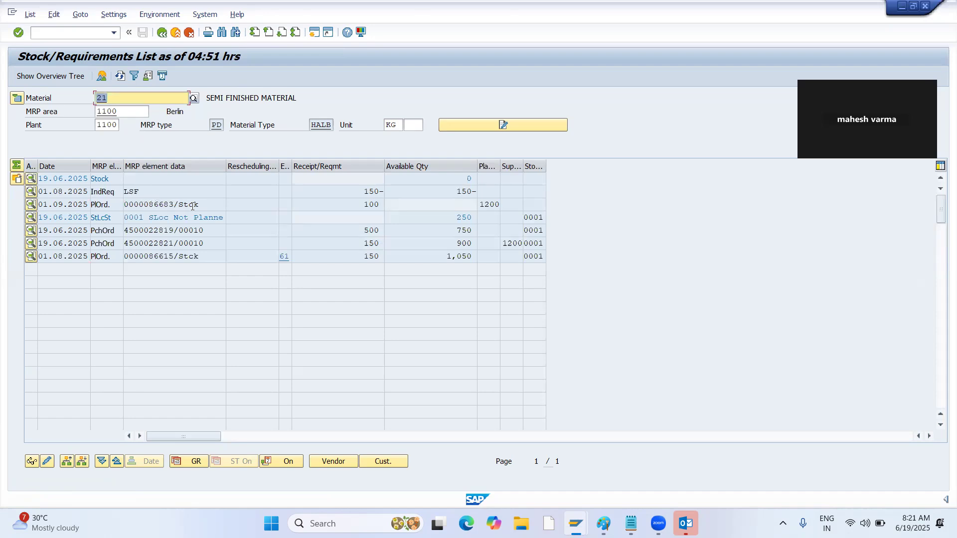
Step: Check the September planned order of 100 against both the plant 1100 and plant 1200 stock/requirements lists
key("alt+Tab")
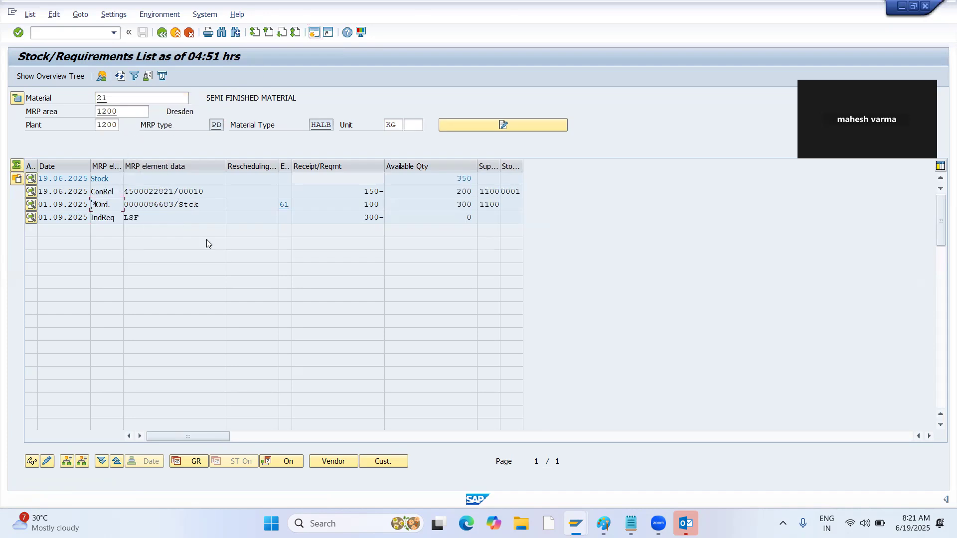
key("alt+Tab")
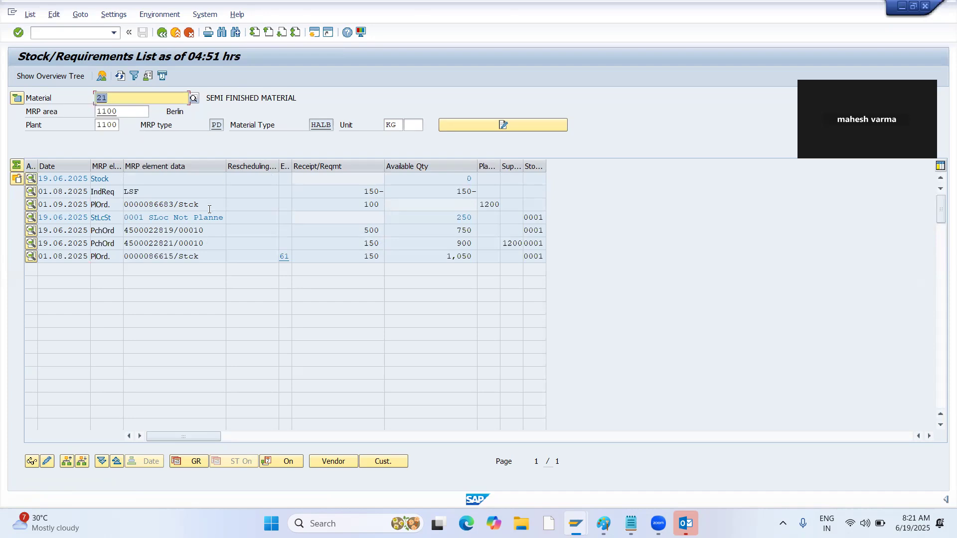
key("alt+Tab")
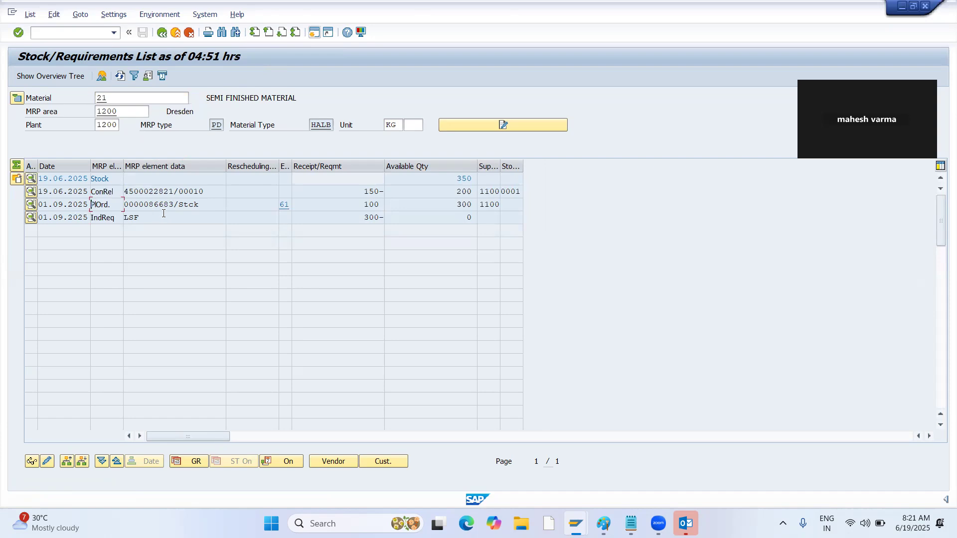
key("alt+Tab")
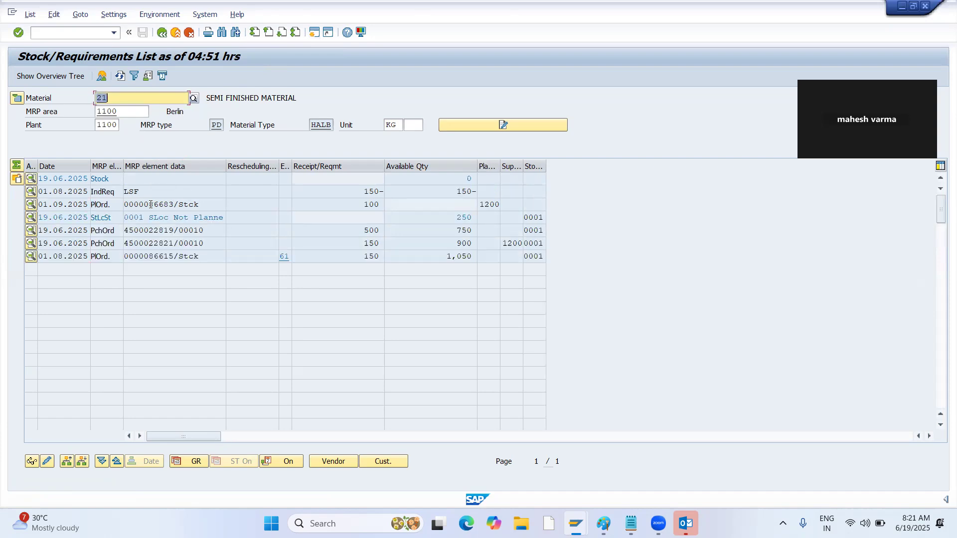
key("alt+Tab")
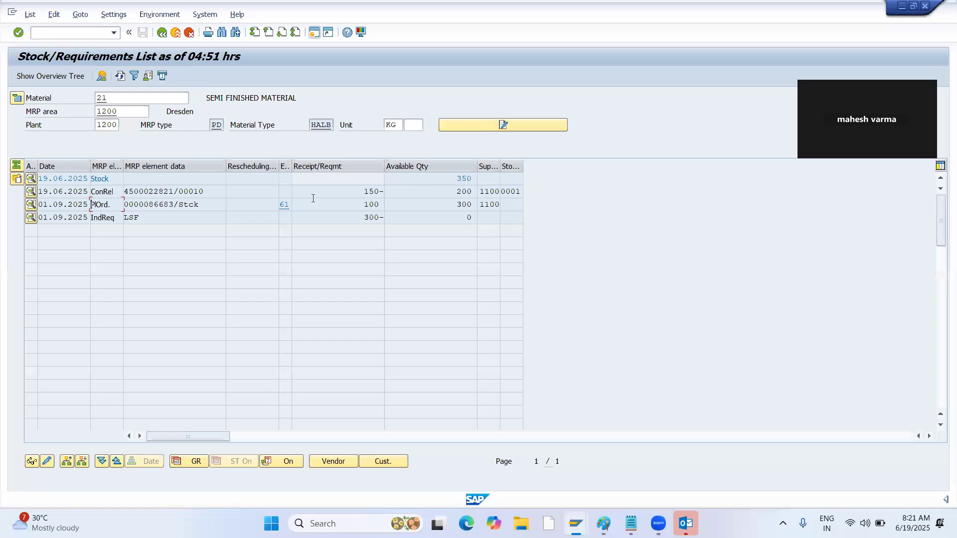
key("alt+Tab")
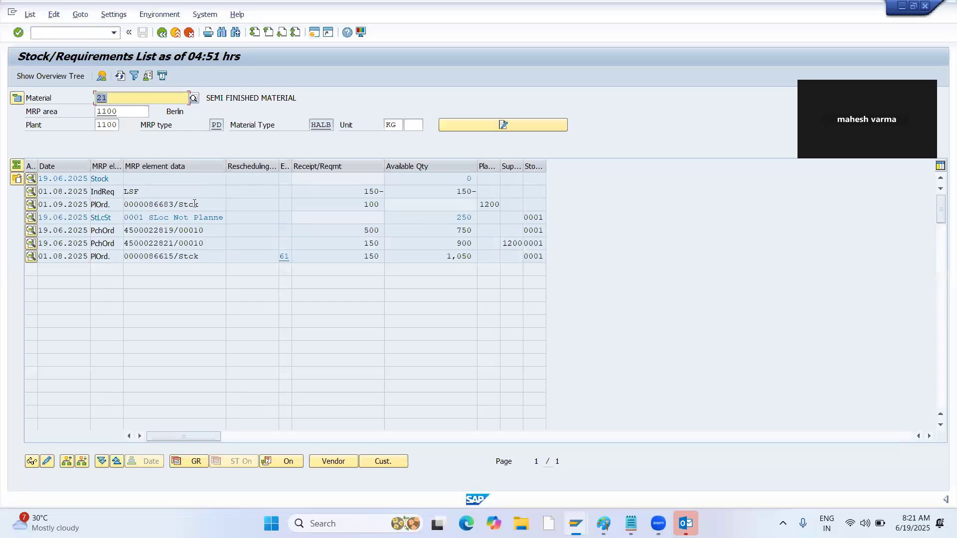
Step: Convert plant 1100's September planned order for 100 KG into a production order and set its scheduling type to Current date
double_click(168, 205)
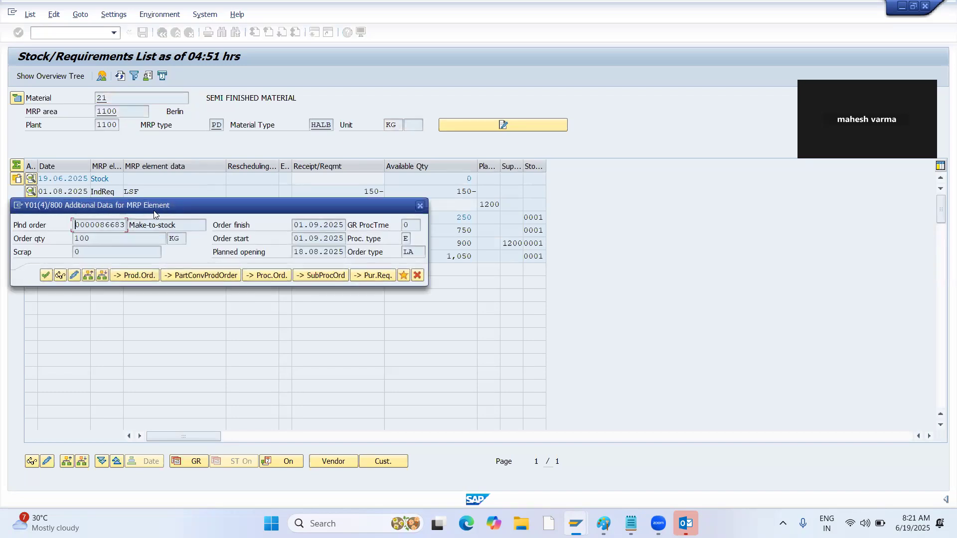
left_click(129, 276)
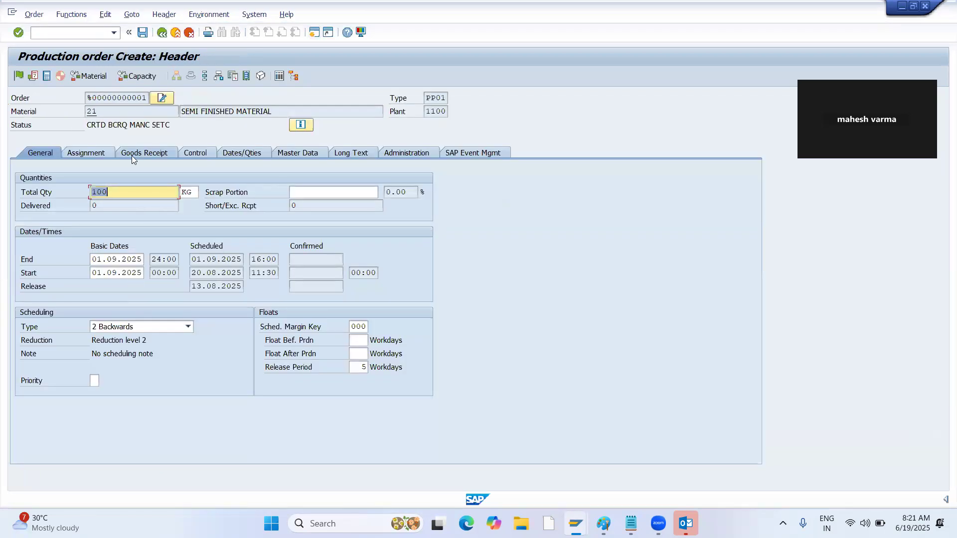
left_click(187, 328)
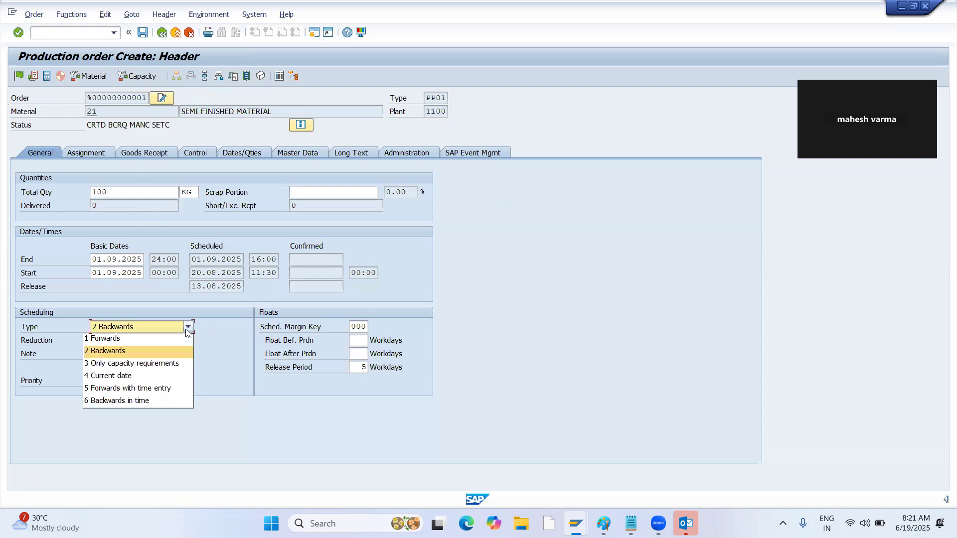
left_click(163, 376)
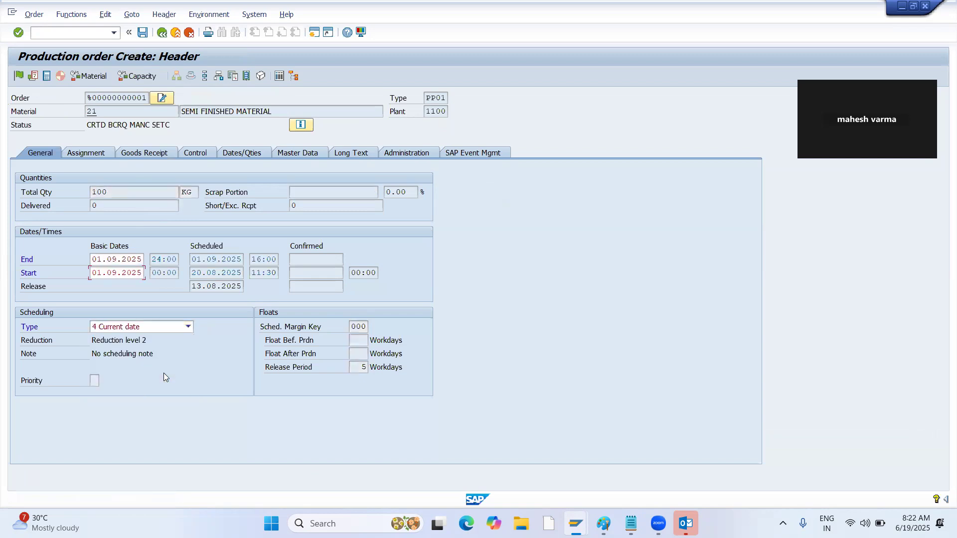
key("Return")
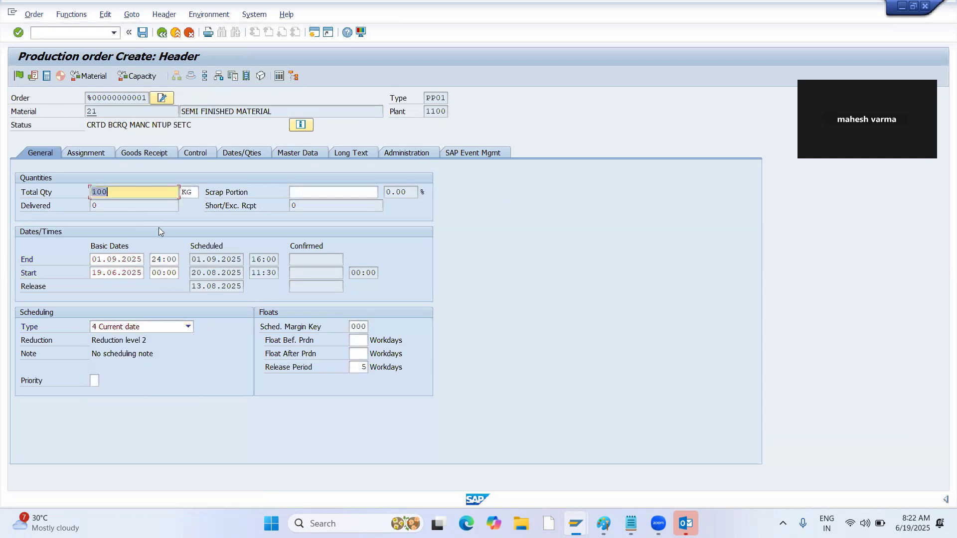
Step: Check the production order's material availability and mark component 50064054 for backflushing in the component overview
left_click(98, 75)
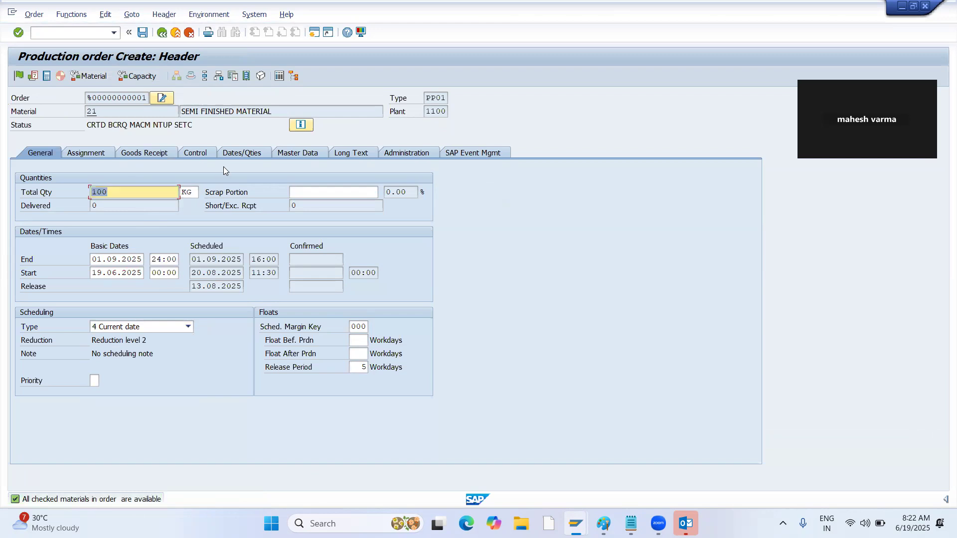
left_click(218, 76)
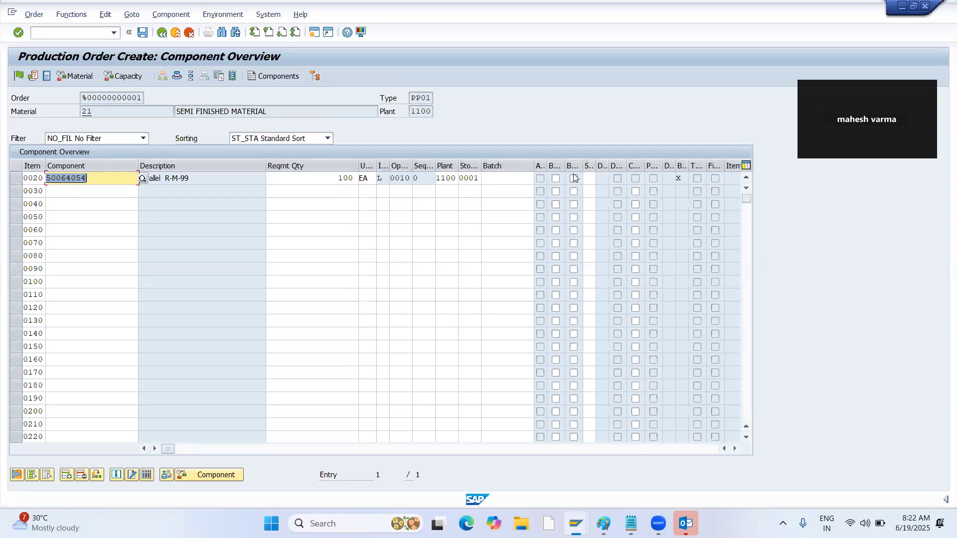
left_click(575, 179)
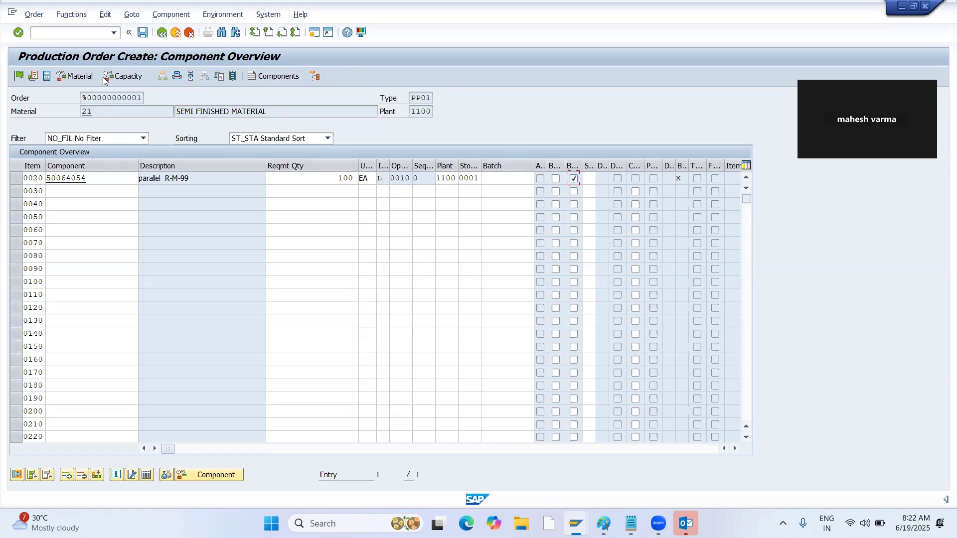
Step: Release the production order and save it, accepting the scheduling warnings
left_click(20, 77)
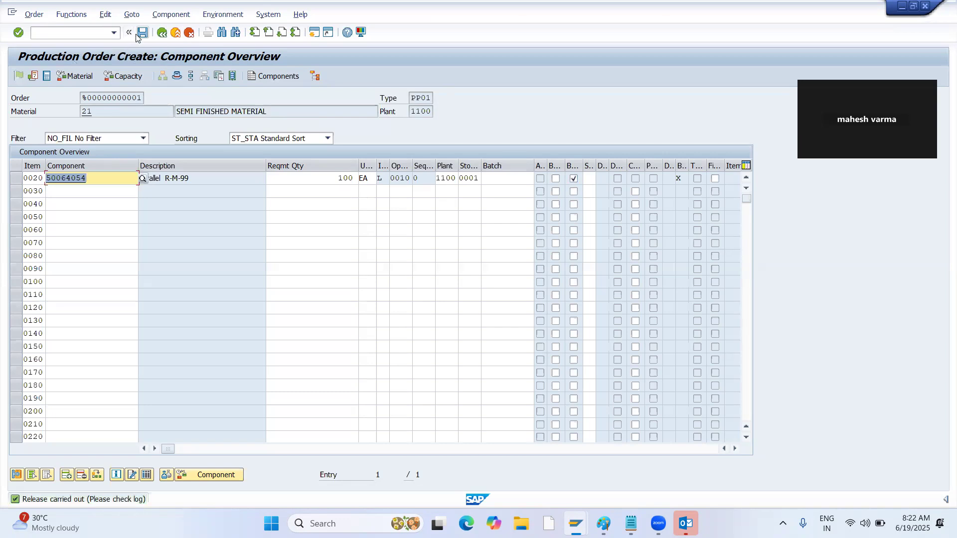
left_click(143, 33)
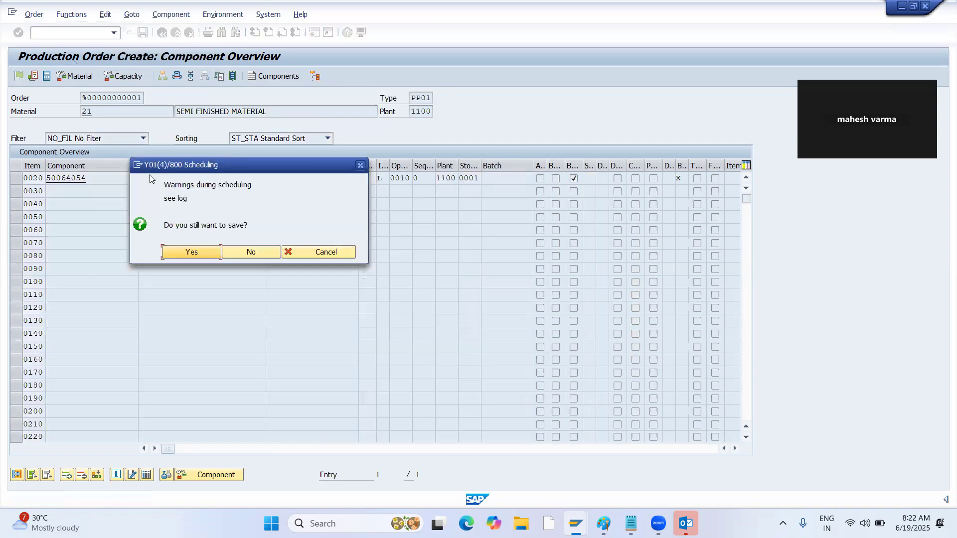
left_click(175, 252)
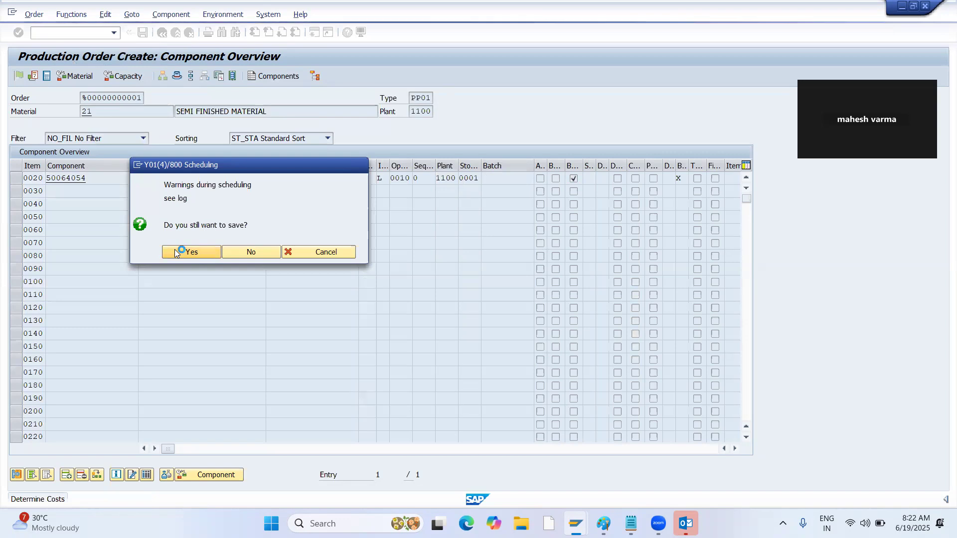
left_click(184, 266)
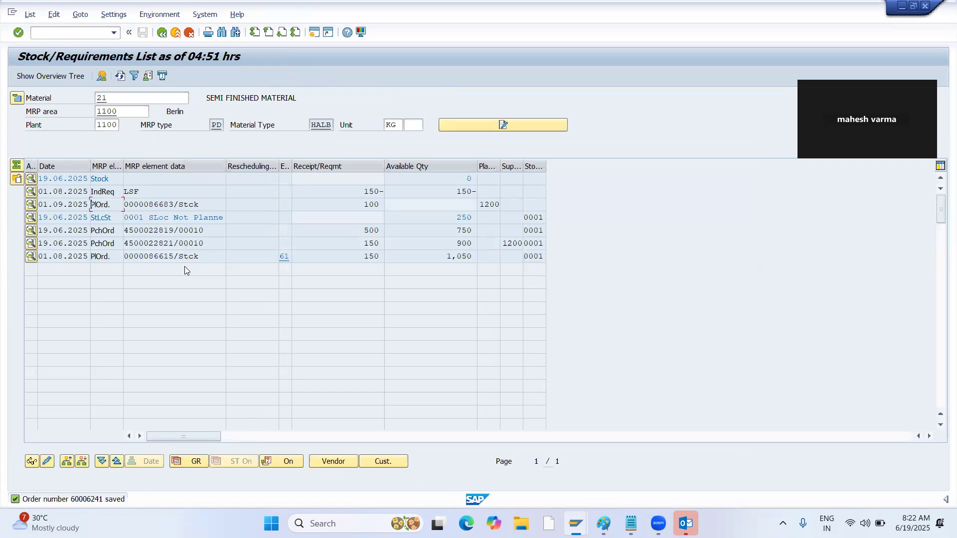
Step: Copy the new production order's number from the save message details and close them
double_click(92, 498)
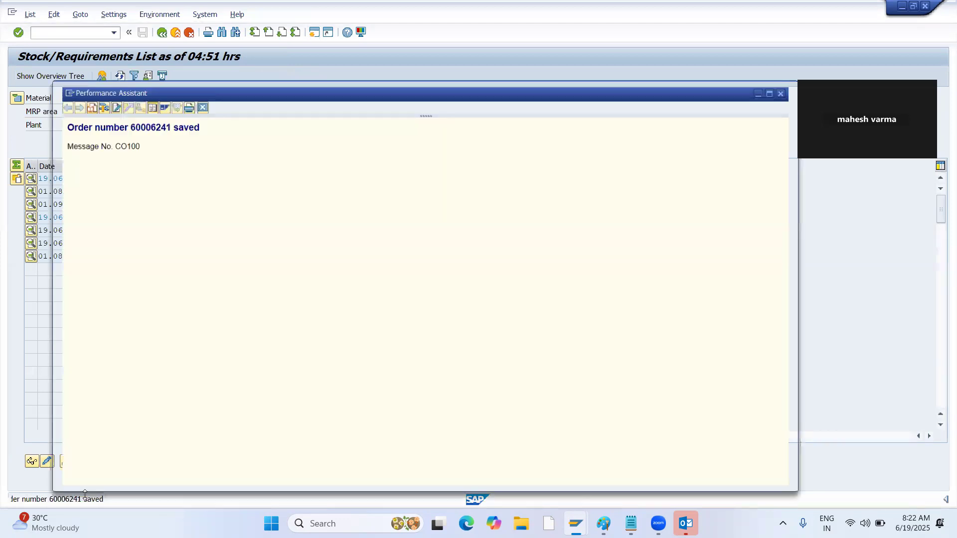
double_click(132, 125)
key("ctrl+c")
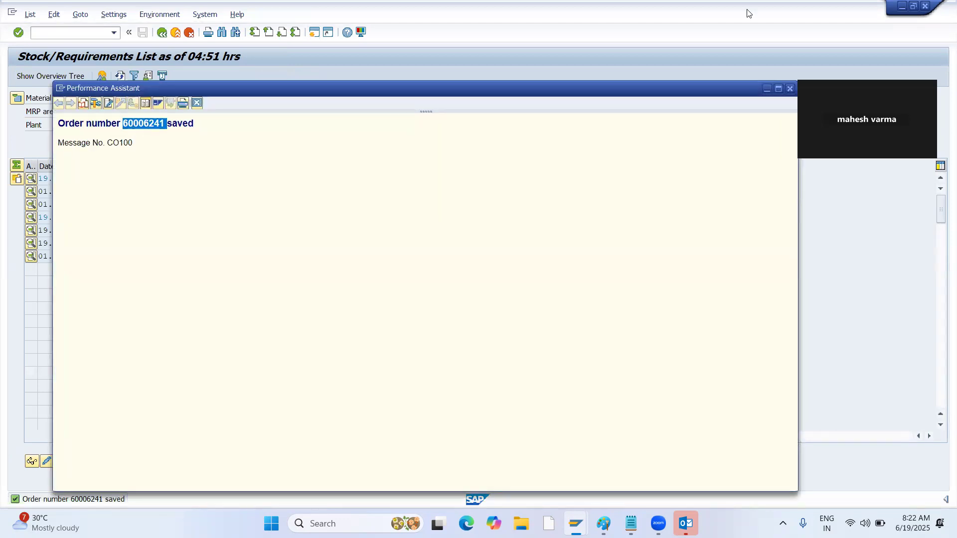
left_click(790, 88)
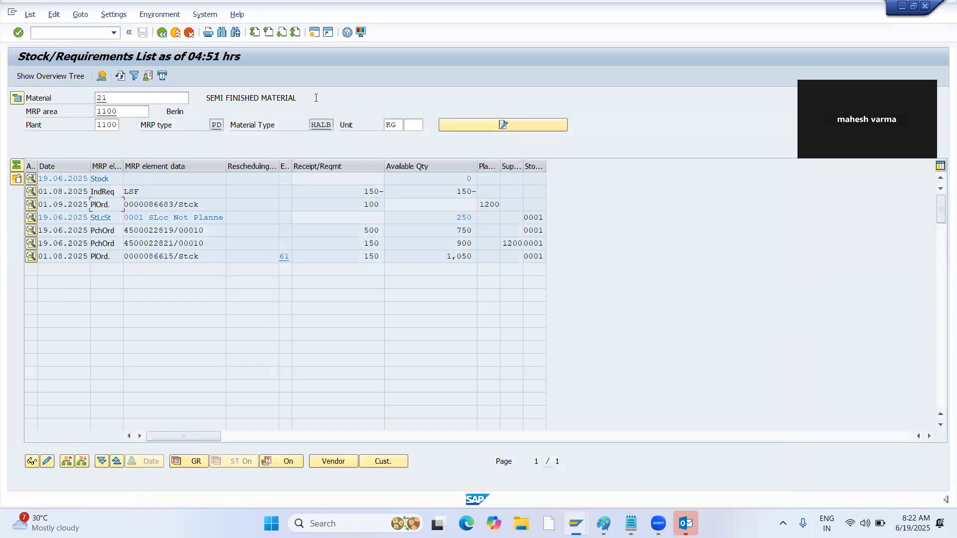
Step: Start transaction CO11N and load the time ticket confirmation for the copied production order number
left_click(81, 32)
type("/nco11n")
key("Return")
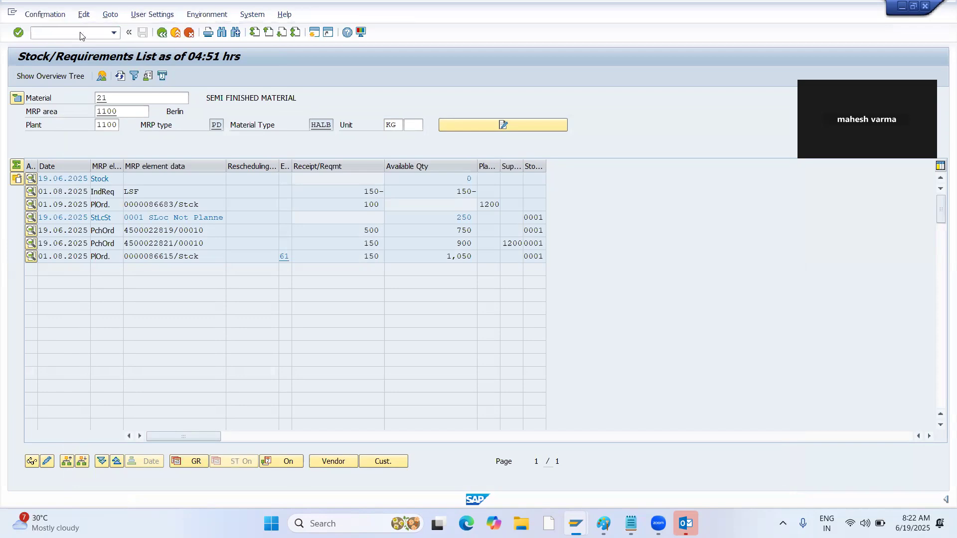
left_click(102, 111)
key("ctrl+v")
key("Return")
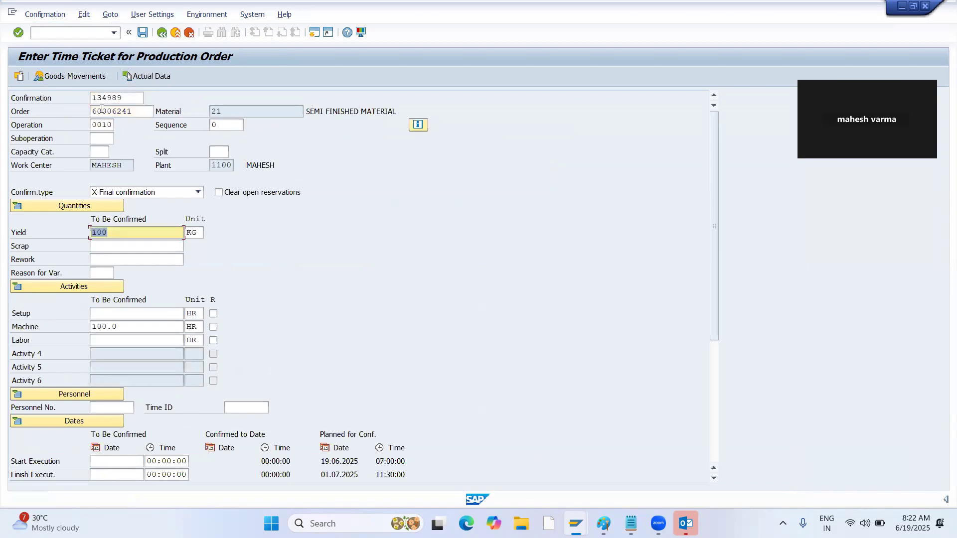
Step: In the confirmation's goods movements, set storage location 0001 for the receipt of material 21 into plant 1200 and go to the component's batch
left_click(75, 77)
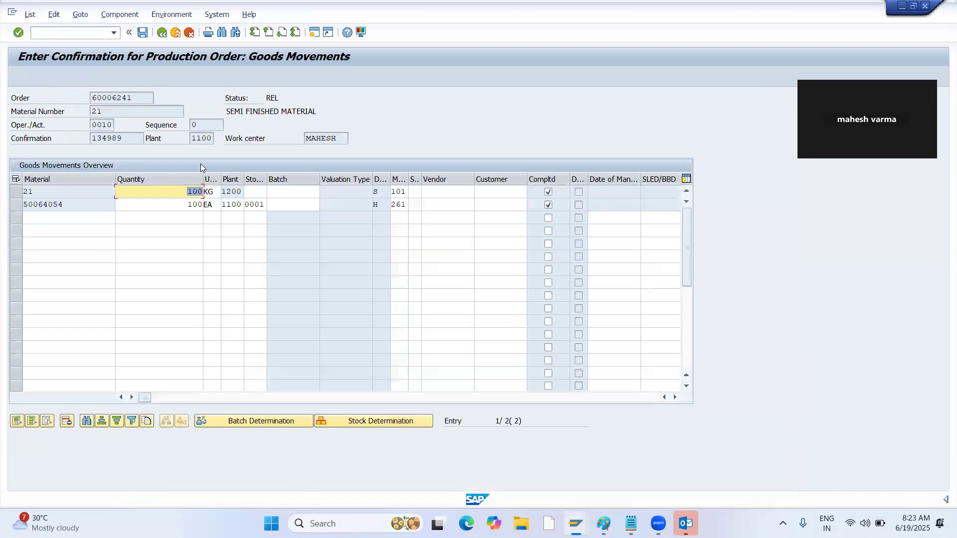
left_click(252, 191)
type("000")
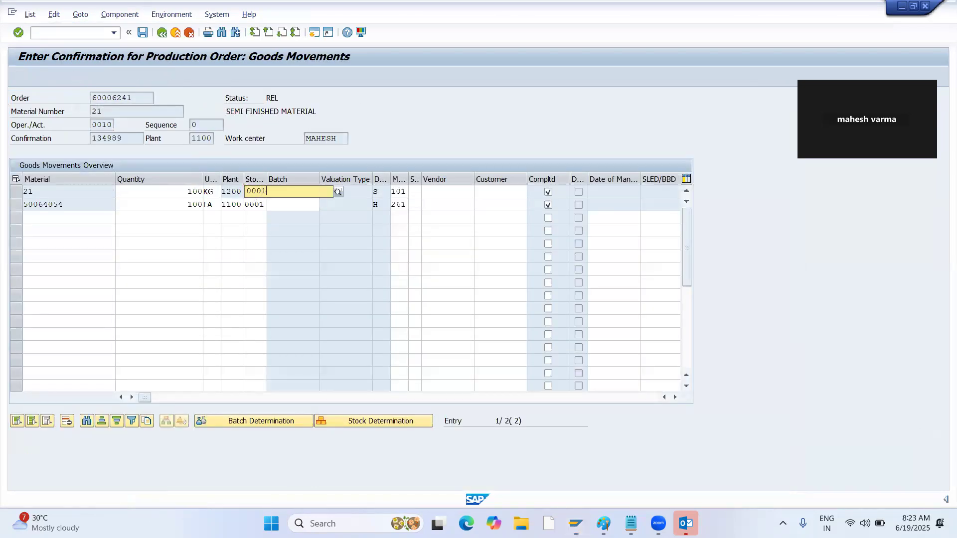
type("1")
left_click(268, 213)
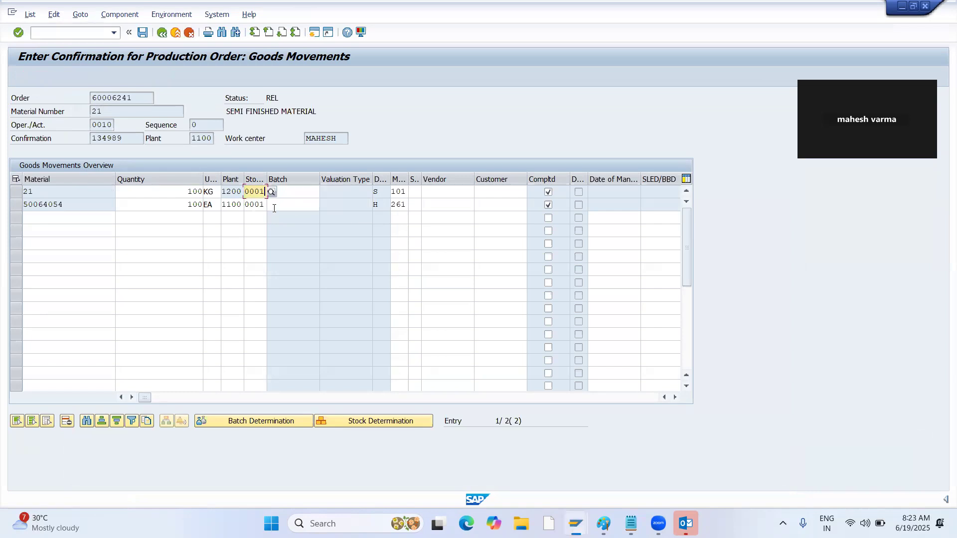
left_click(282, 205)
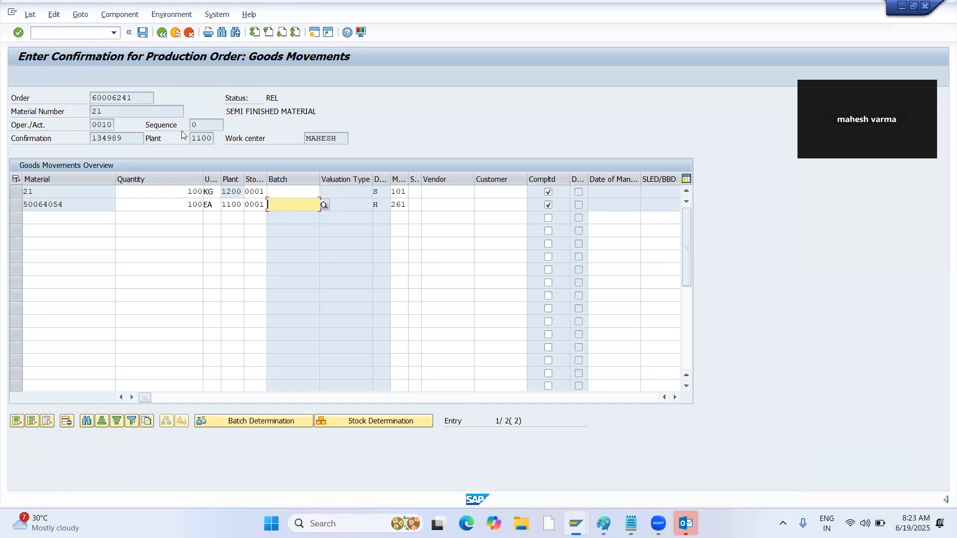
Step: Display the warehouse stocks of material 21 in plant 1100 with MB52 in a new session
key("alt+Tab")
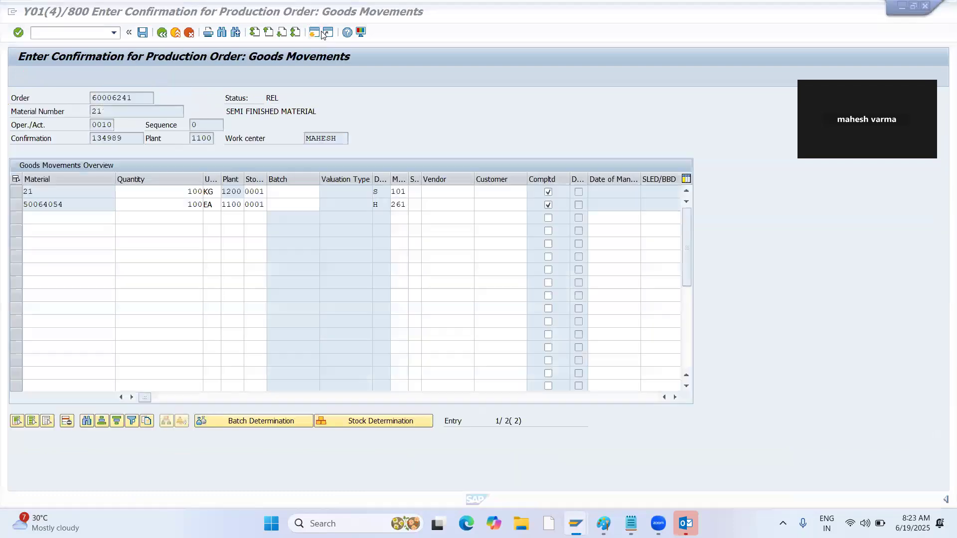
key("alt+Tab")
left_click(315, 33)
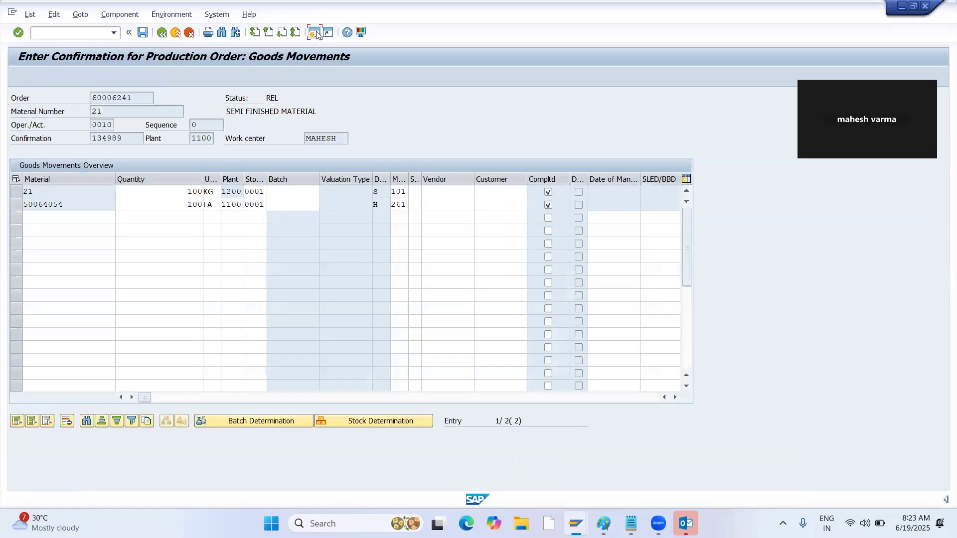
type("m")
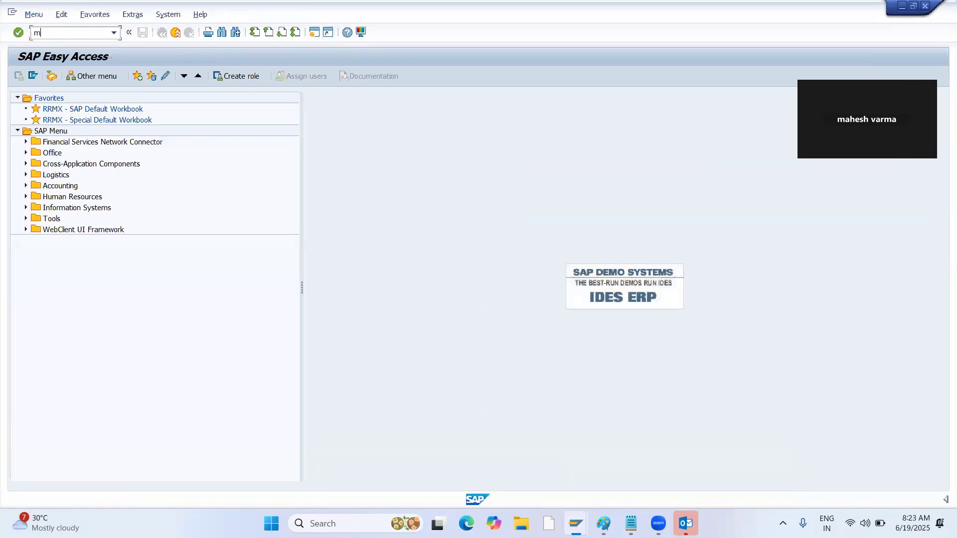
type("b52")
key("Return")
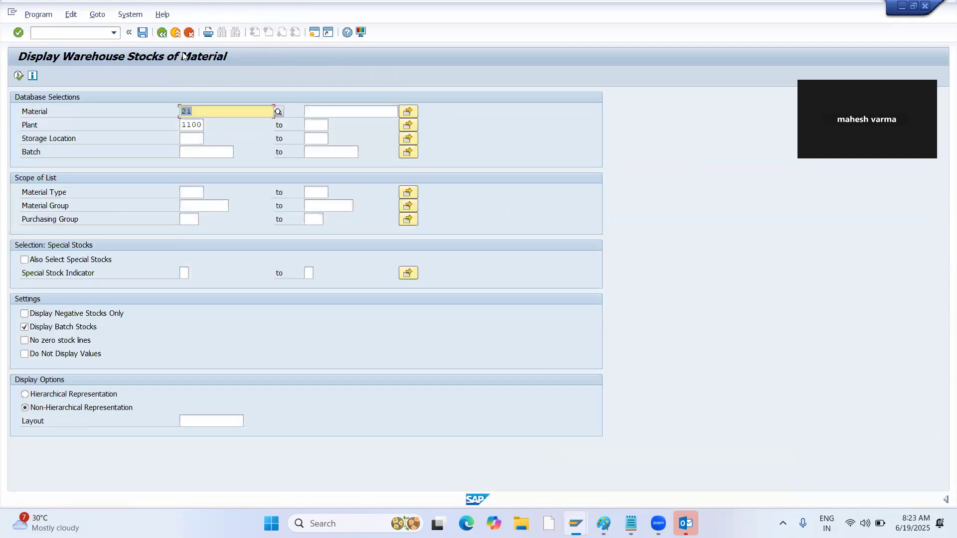
left_click(19, 76)
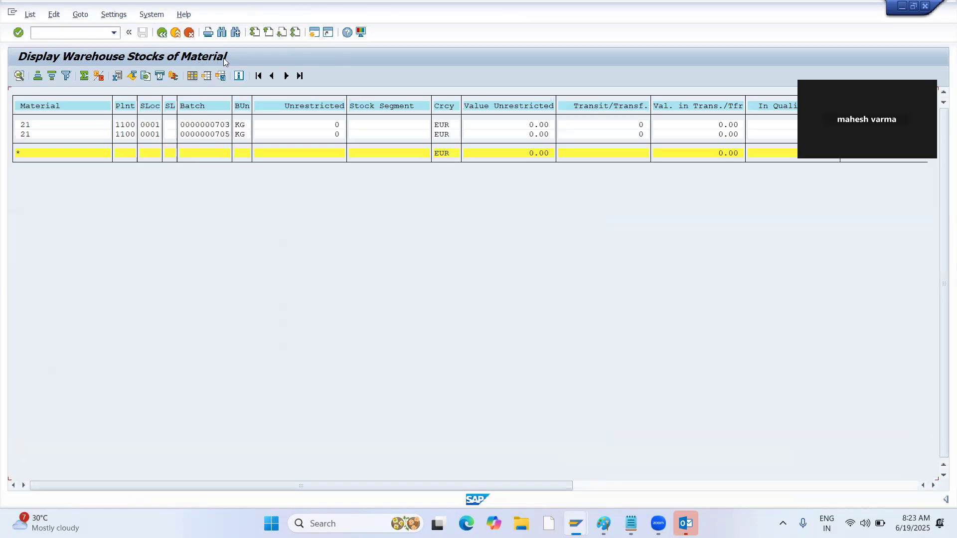
left_click(203, 135)
left_click_drag(182, 130, 231, 144)
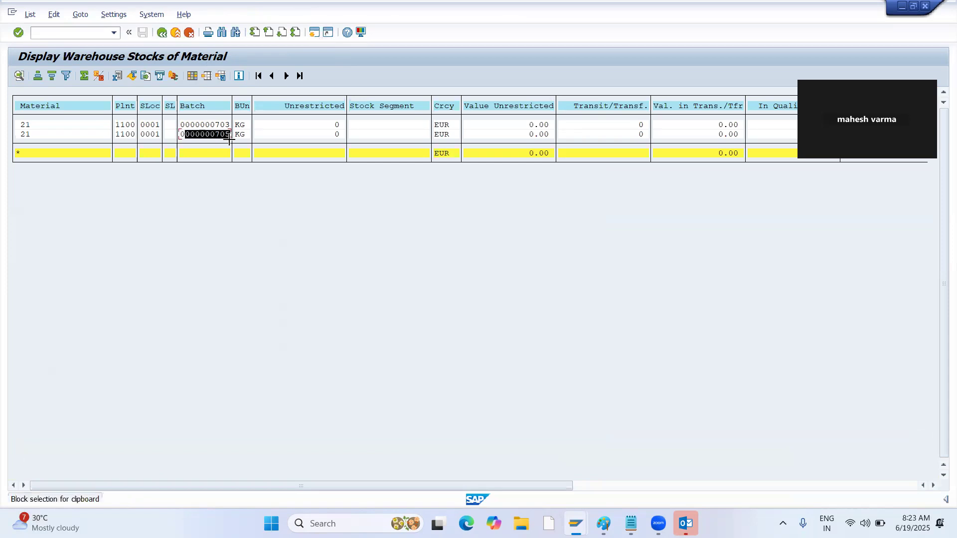
key("ctrl+c")
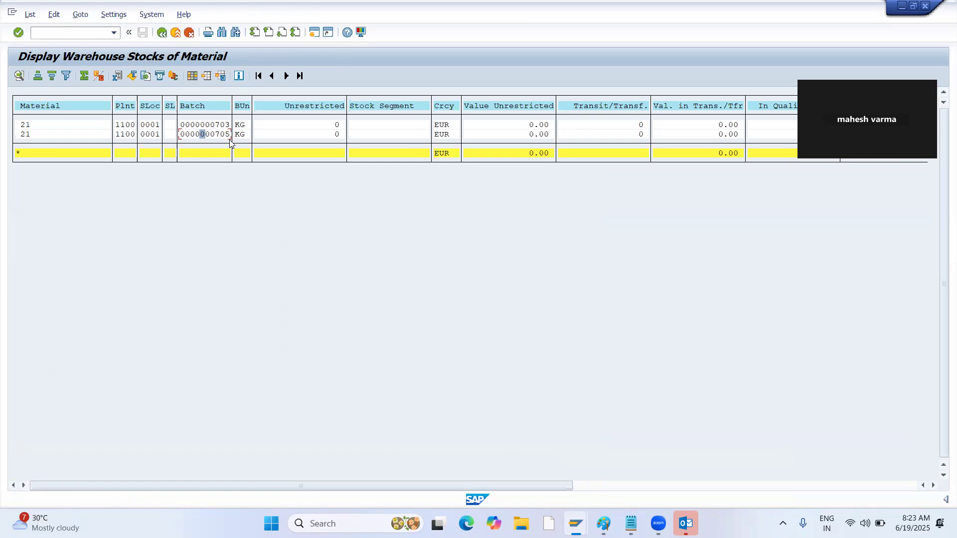
left_click(315, 33)
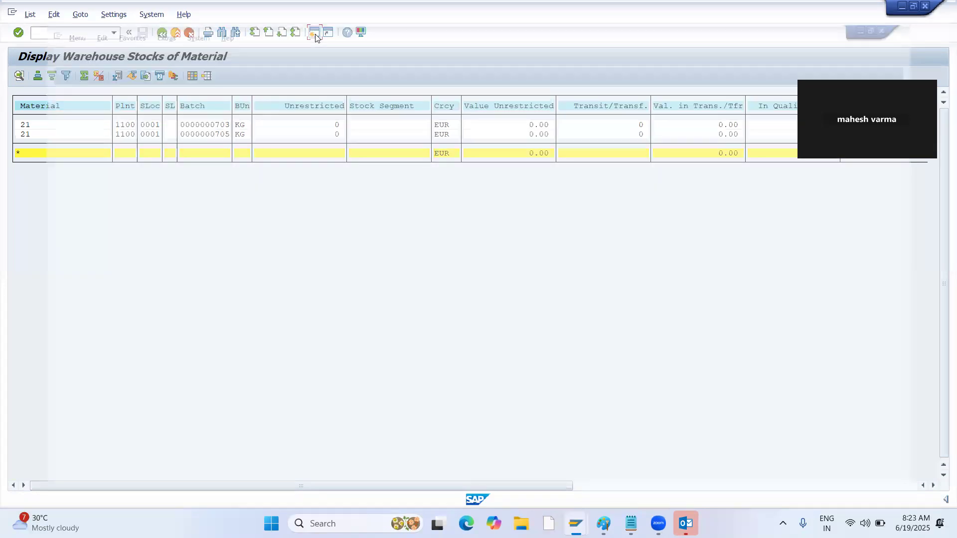
Step: Open MSC2 for batch 705 of material 21 in plant 1100, set its batch status to Unrestricted, and save
type("msc2")
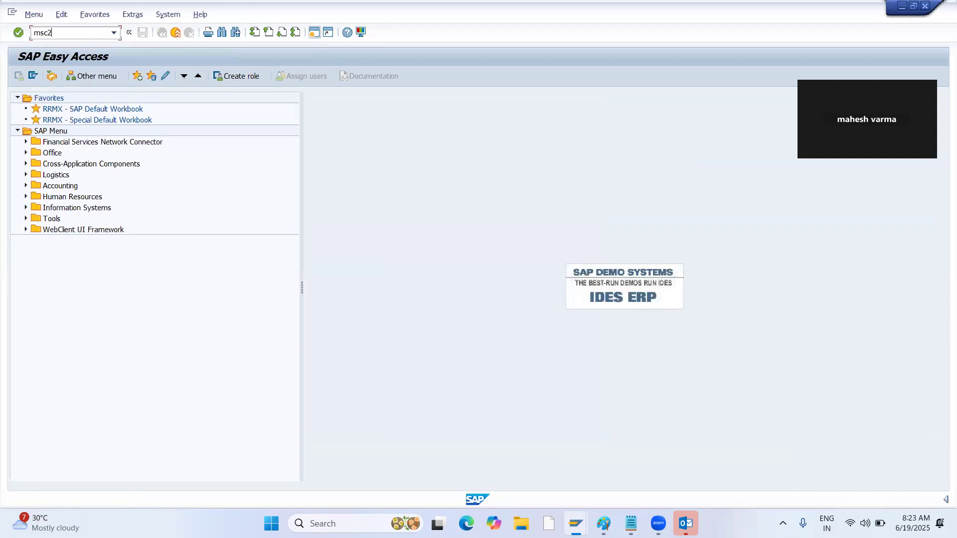
key("Return")
key("Caps_Lock")
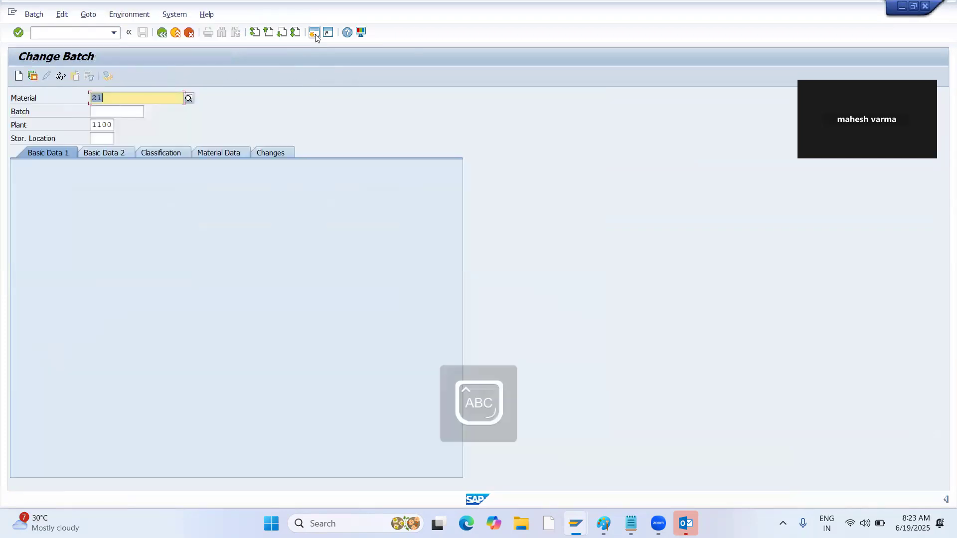
key("Tab")
type("705")
key("Return")
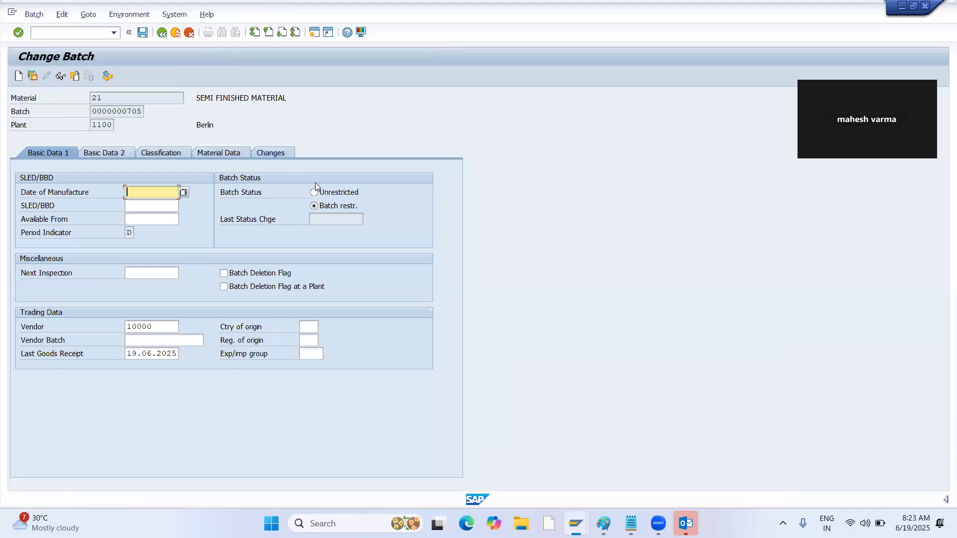
left_click(315, 192)
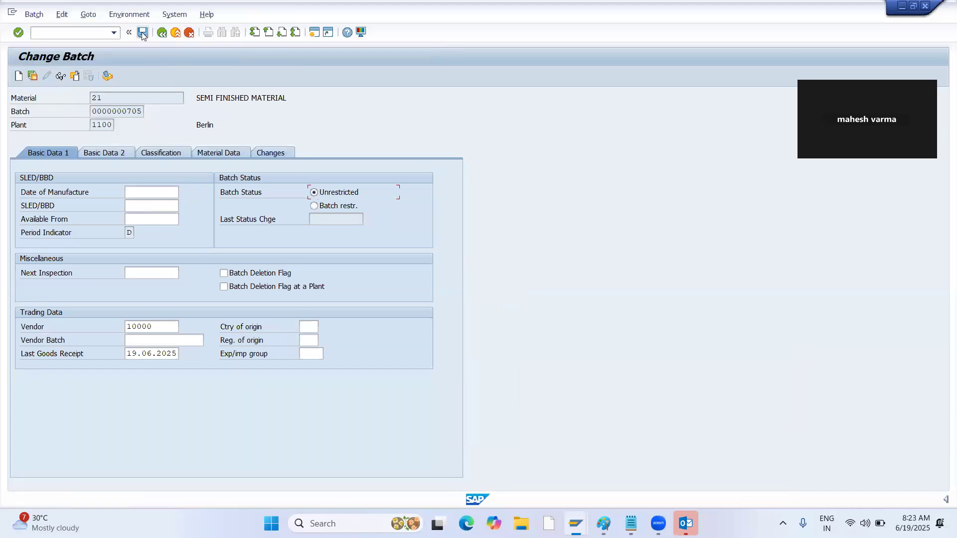
left_click(142, 34)
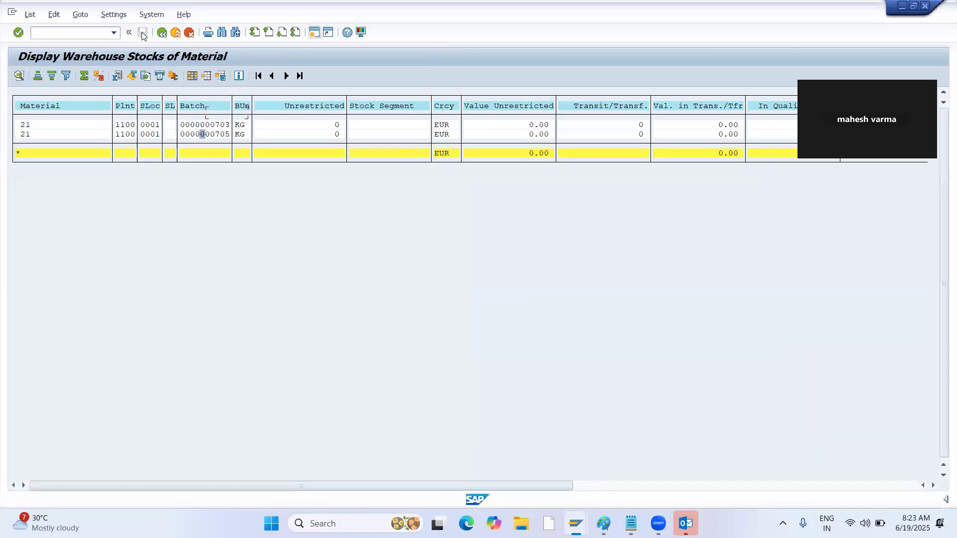
left_click(162, 33)
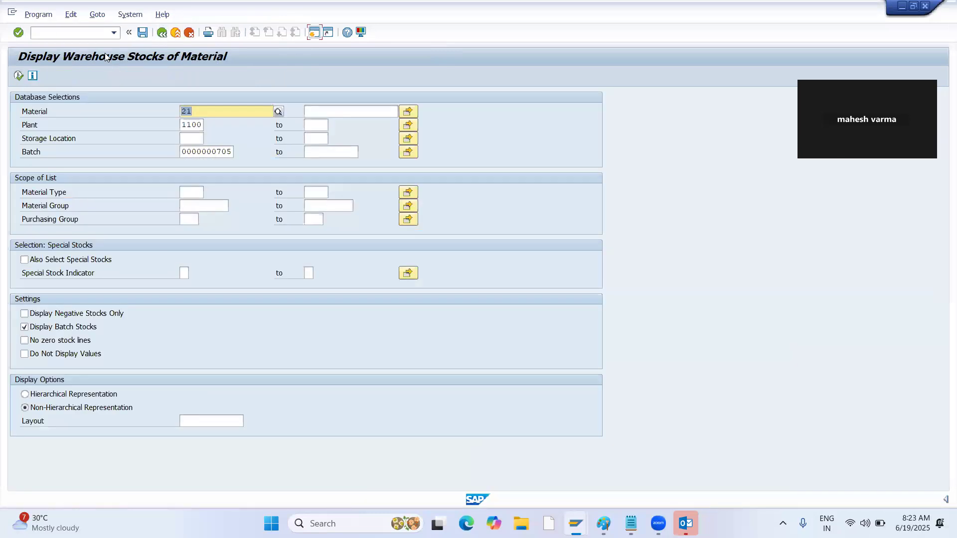
left_click(18, 75)
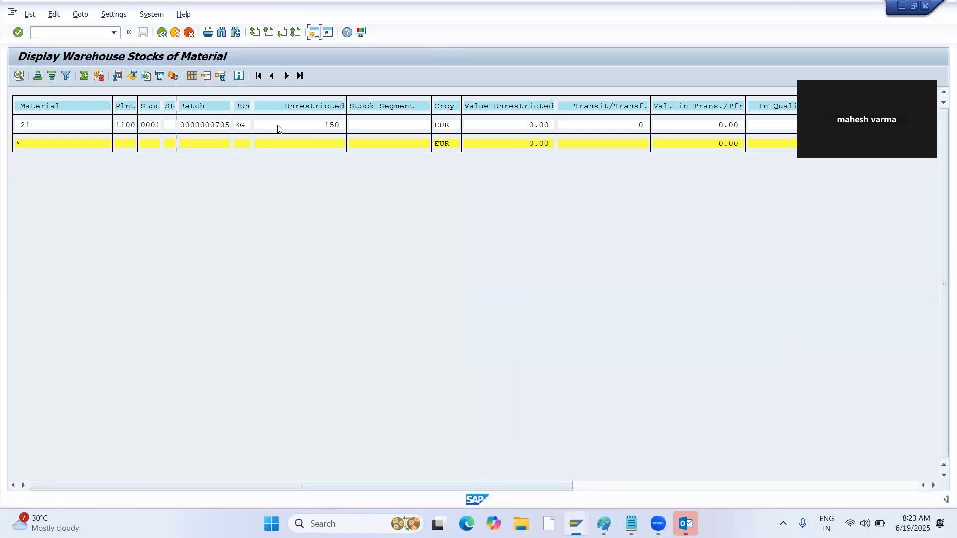
left_click(202, 123)
left_click_drag(183, 122, 228, 128)
key("ctrl+c")
double_click(228, 127)
key("alt+Tab")
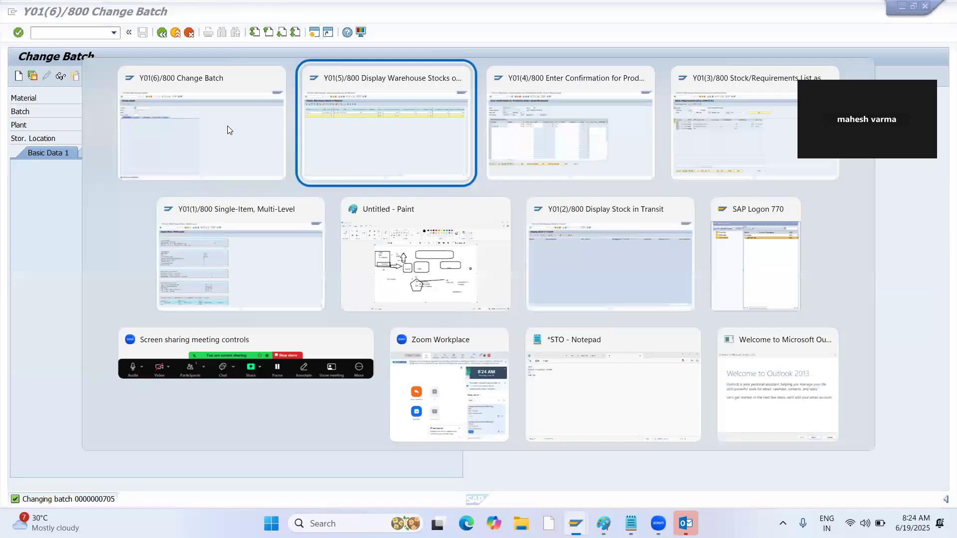
key("alt+Tab")
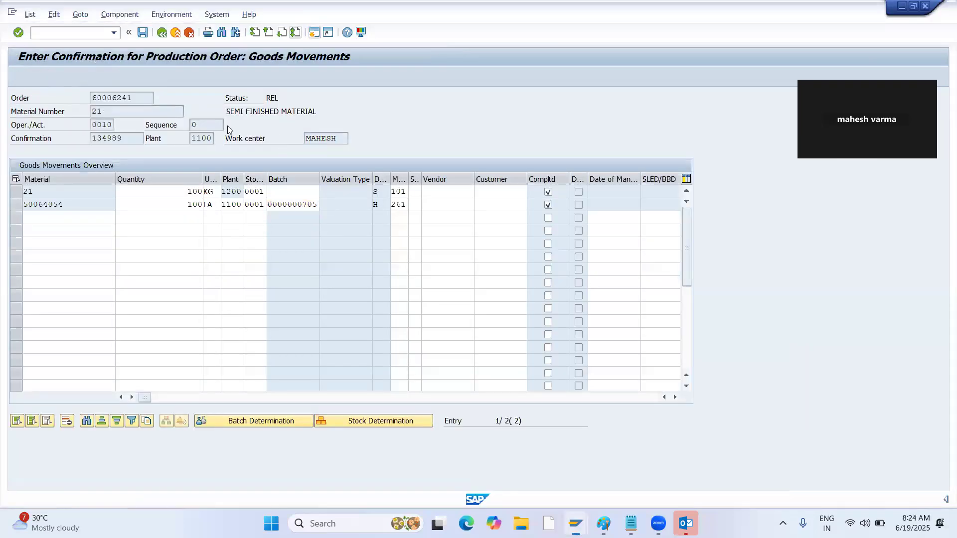
key("Return")
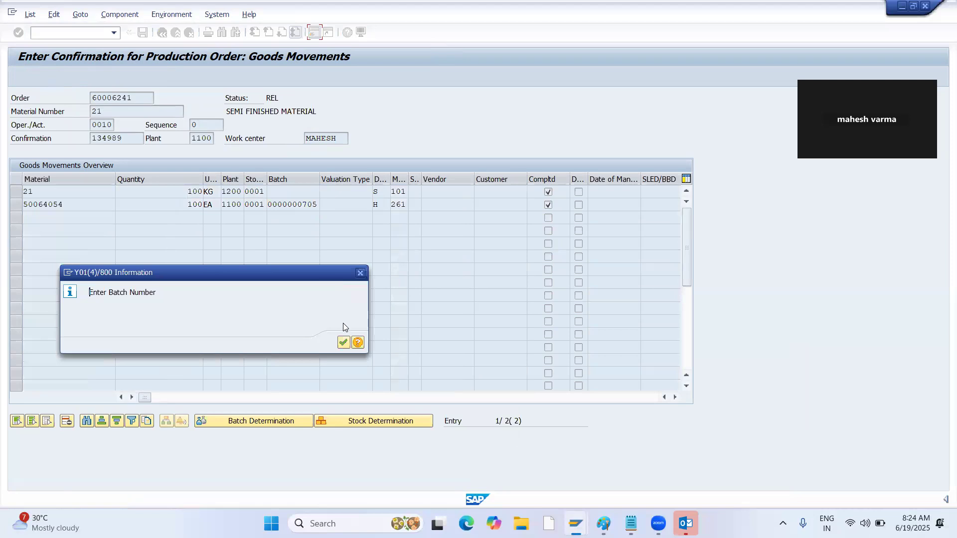
left_click(343, 343)
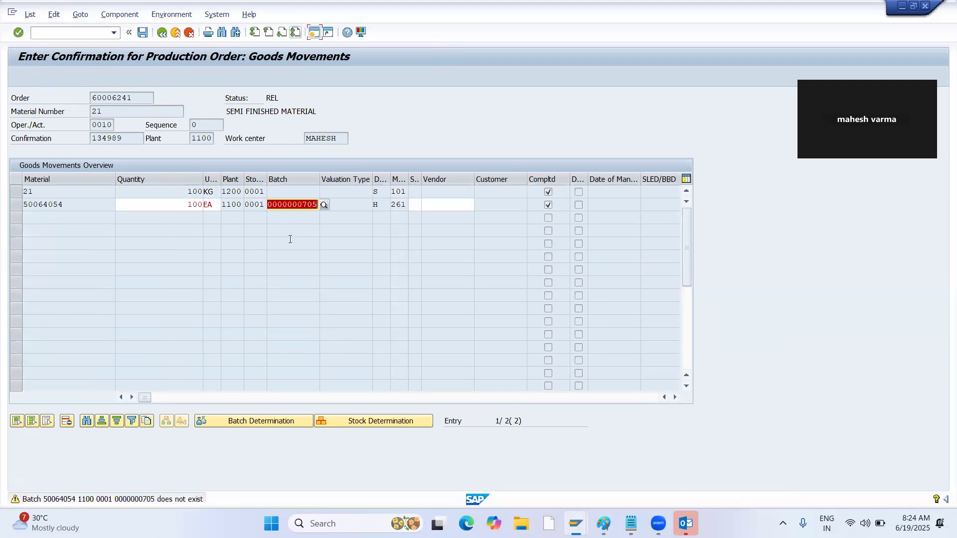
key("alt+Tab")
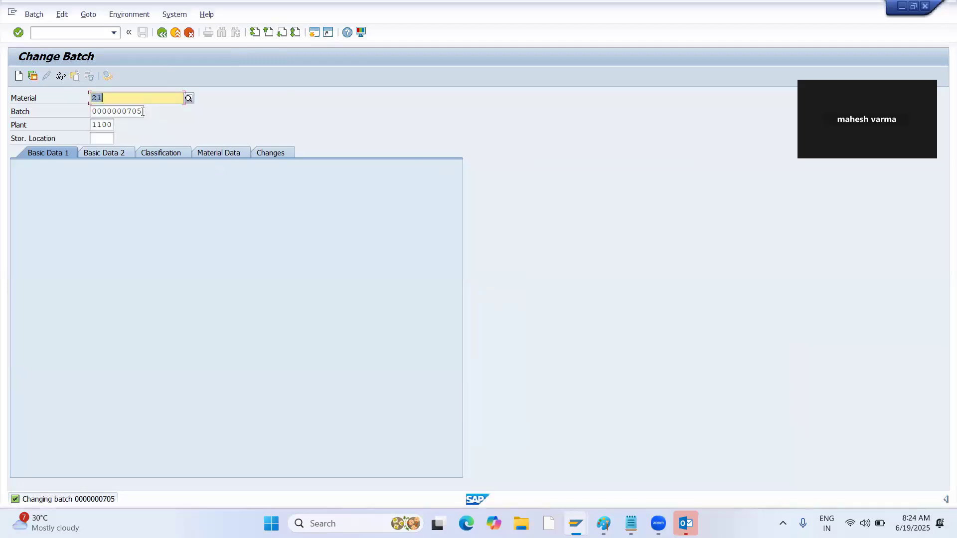
left_click_drag(140, 111, 80, 118)
key("ctrl+c")
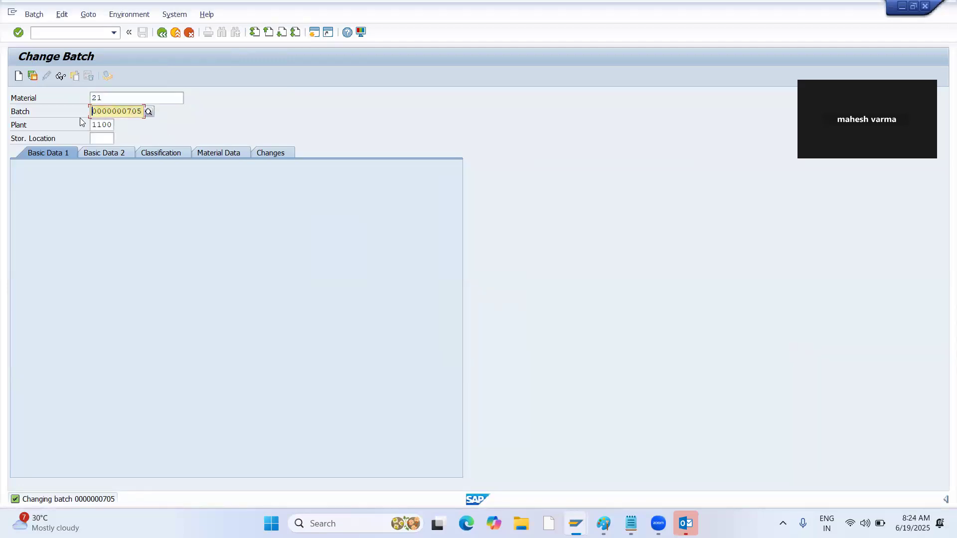
key("alt+Tab")
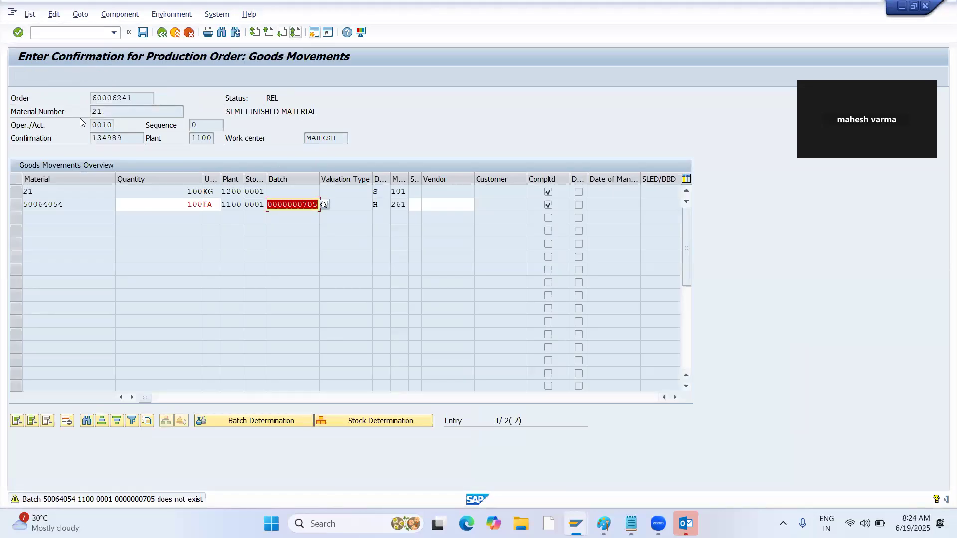
key("BackSpace")
key("ctrl+v")
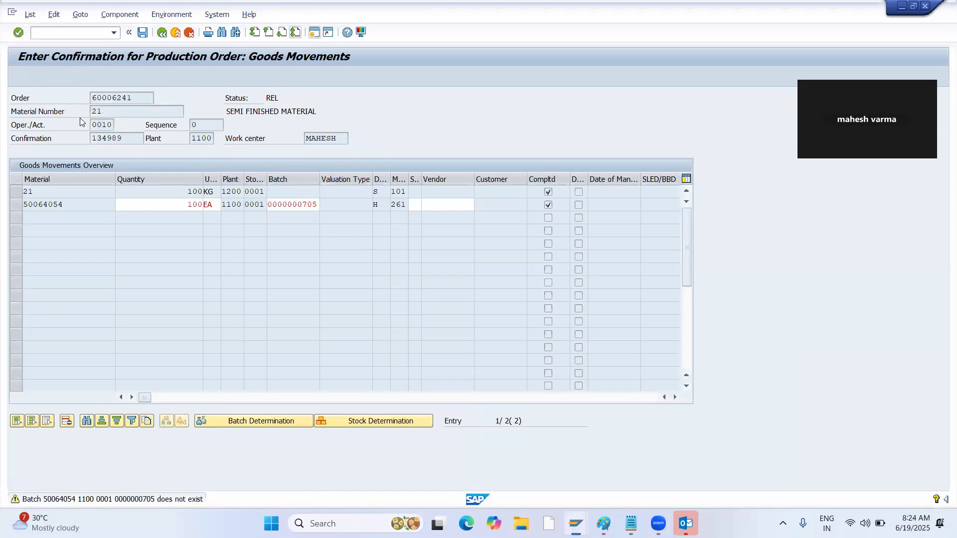
key("Return")
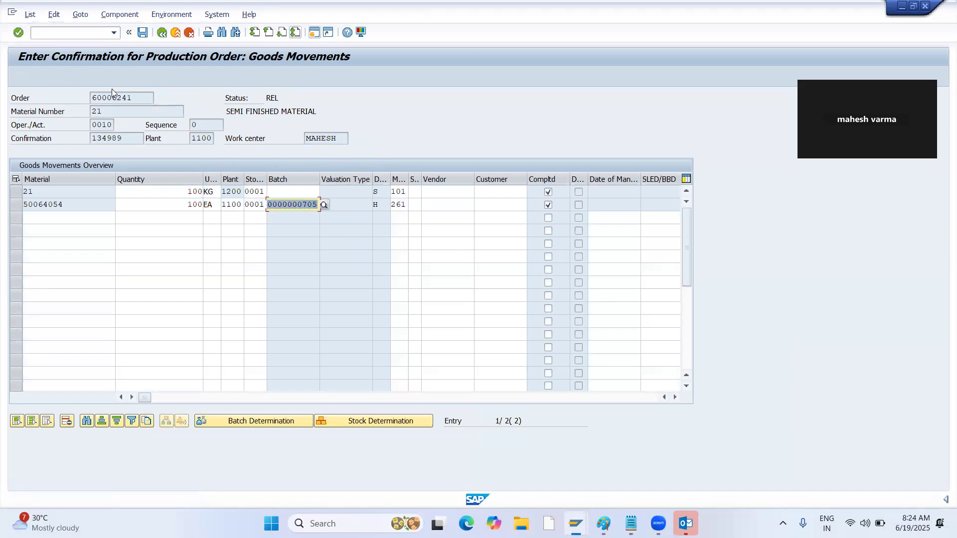
Step: Save the production order confirmation, view the cost calculation error log, and choose to save despite the error
left_click(143, 34)
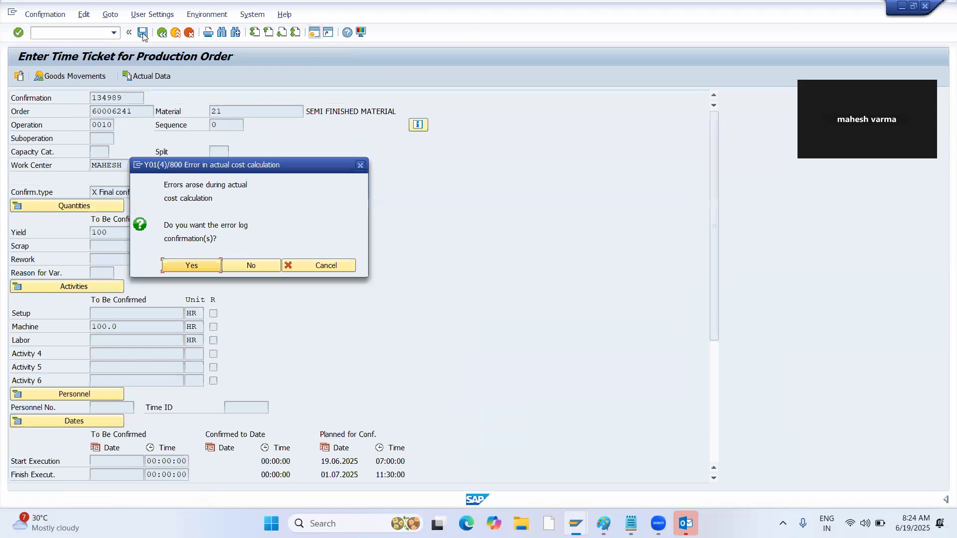
left_click(180, 267)
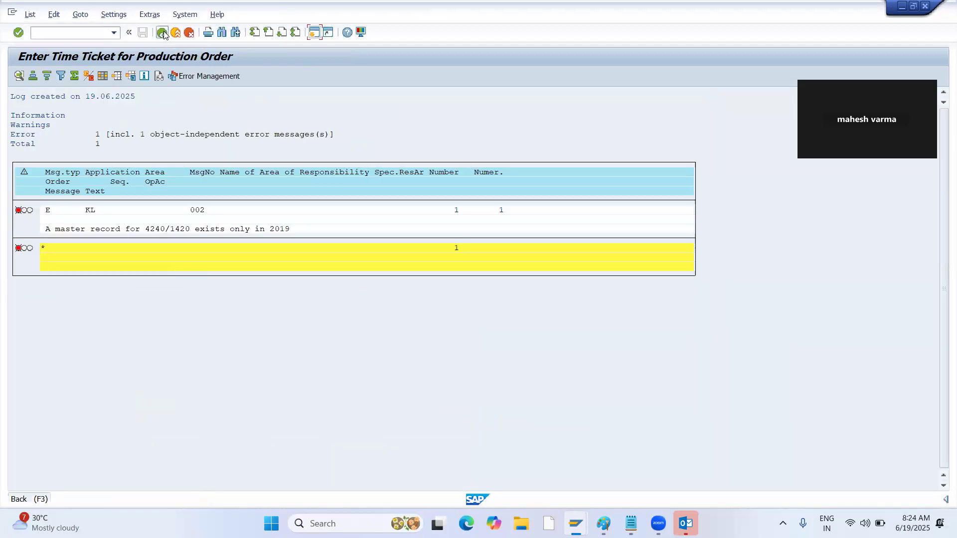
left_click(162, 33)
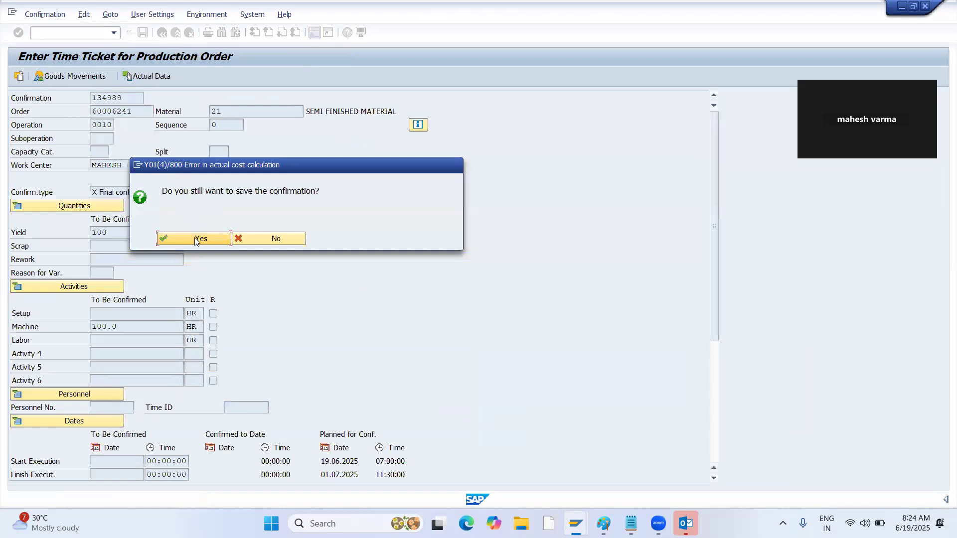
left_click(196, 239)
left_click(343, 357)
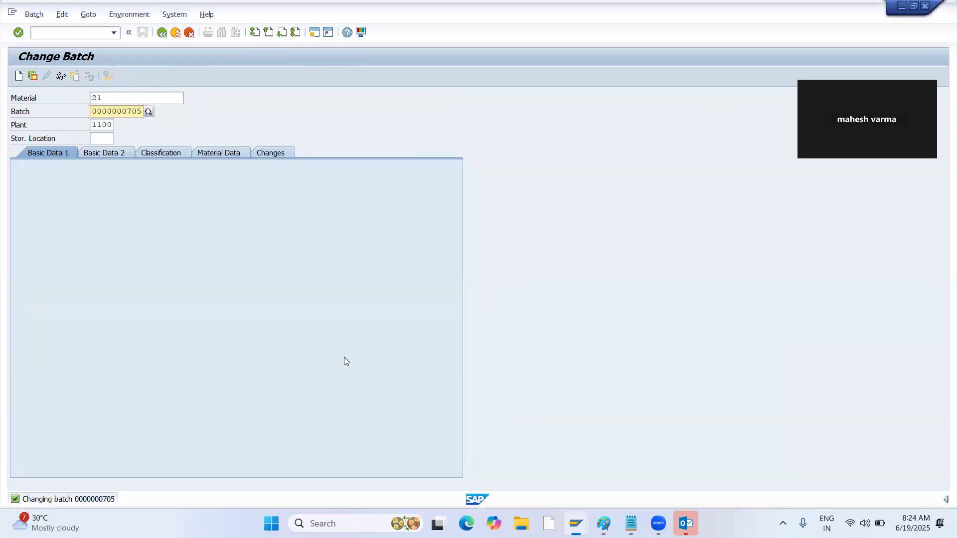
Step: Check the stock/requirements list of material 21 in plant 1200 and return to the time ticket confirmation session
key("alt+Tab")
key("alt+Tab")
key("alt+Tab")
key("alt+Tab")
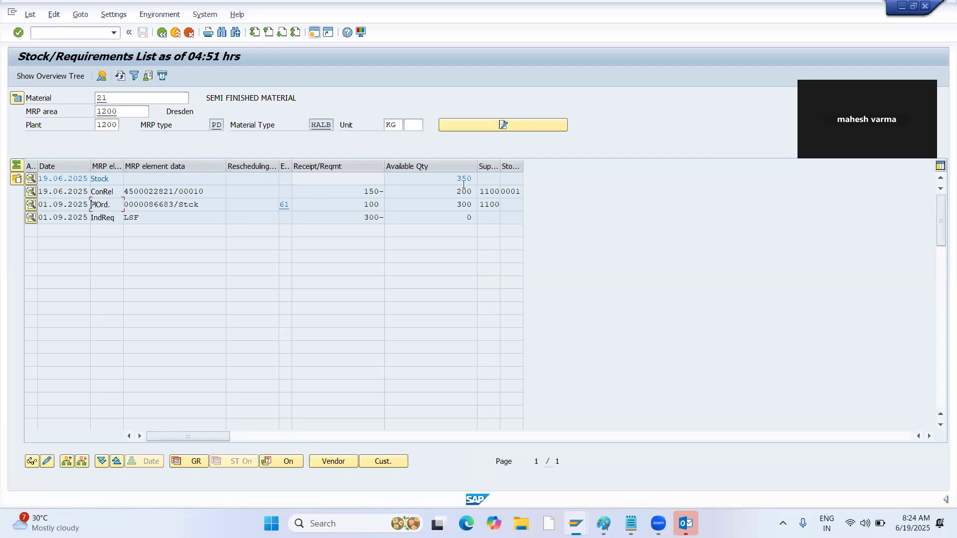
key("alt+Tab")
key("alt+Tab")
key("alt+Tab")
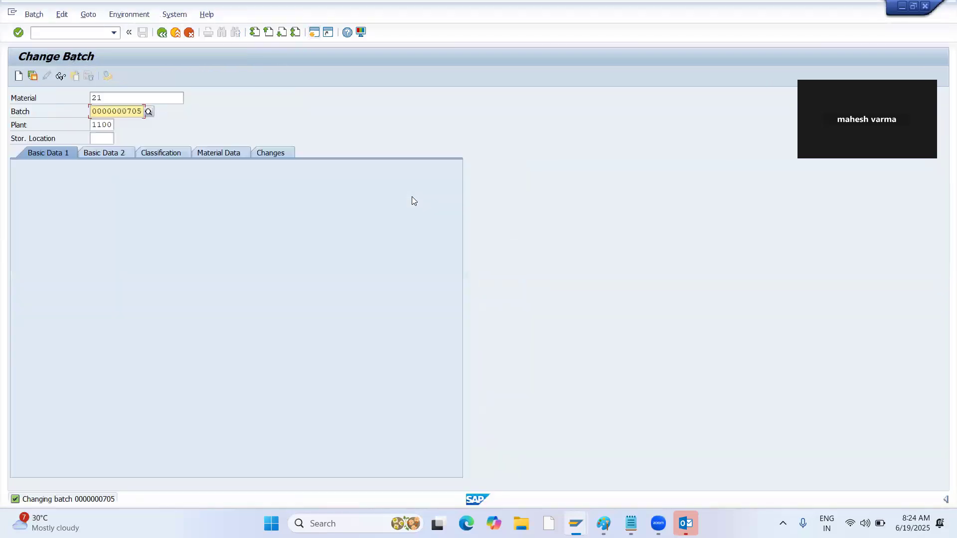
key("alt+Tab")
key("alt+Tab")
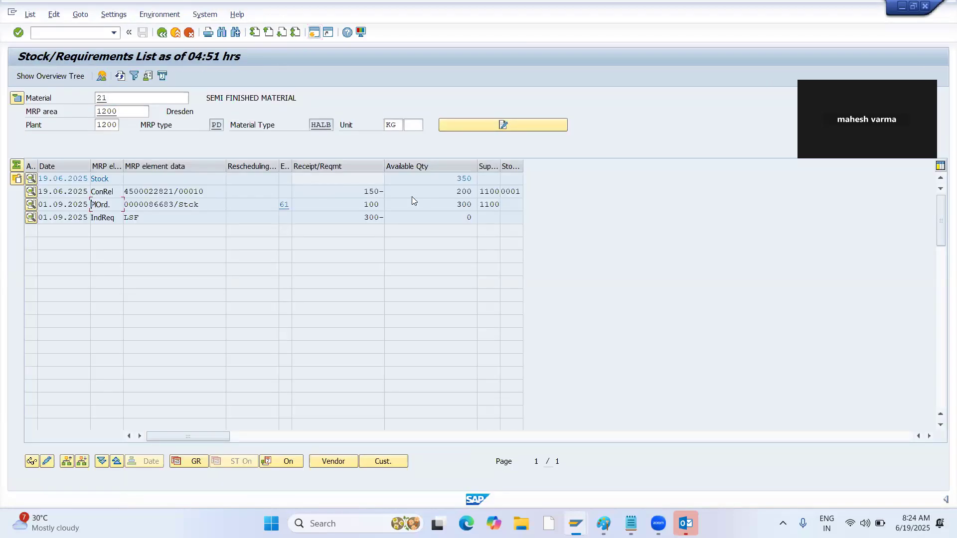
key("alt+Tab")
key("alt+Tab")
key("alt+Tab")
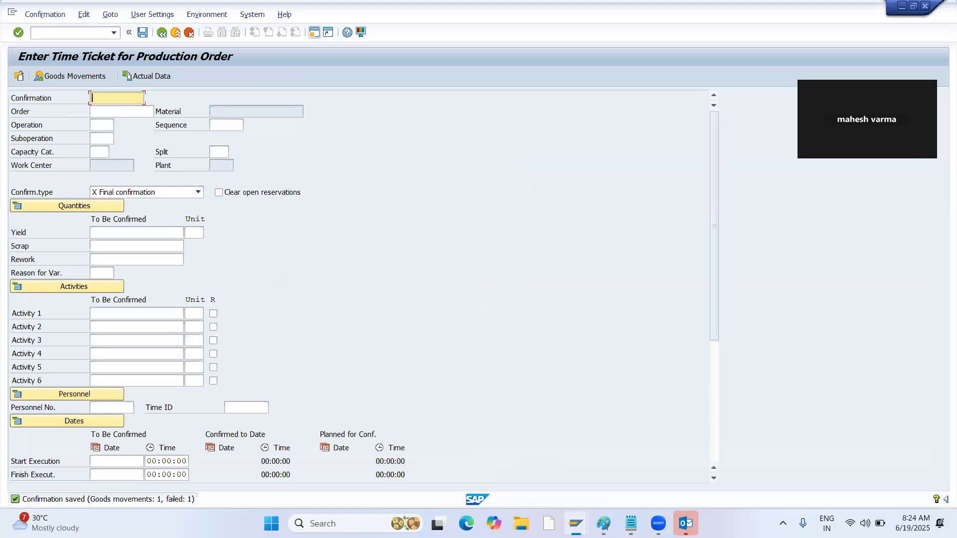
Step: Start transaction COGI and search for goods movement error records of material 21 in plant 1100
left_click(61, 32)
type("/NCOGI")
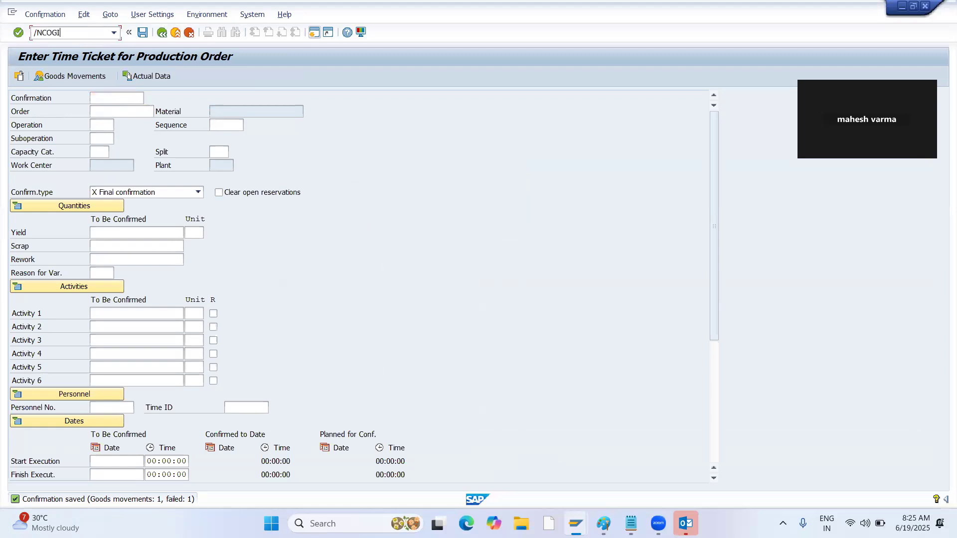
key("Return")
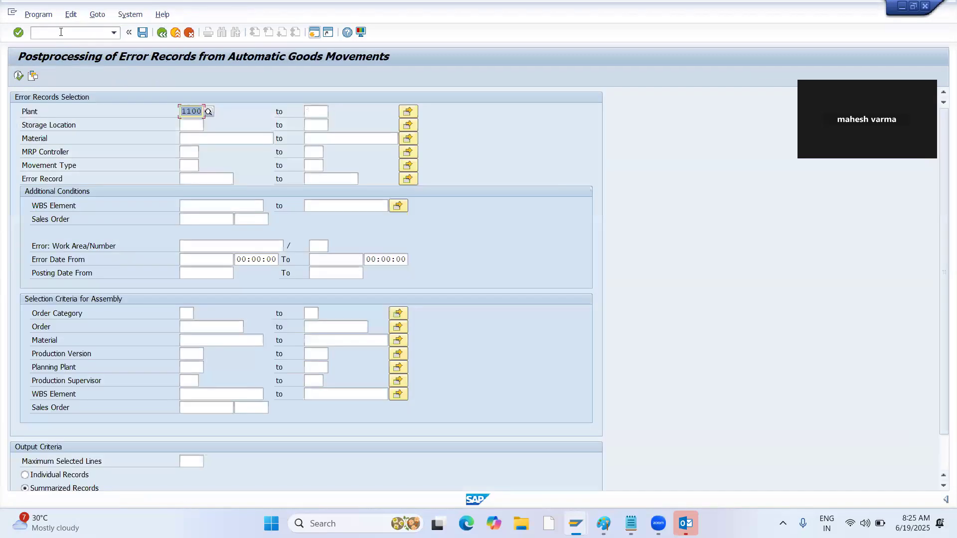
key("Tab")
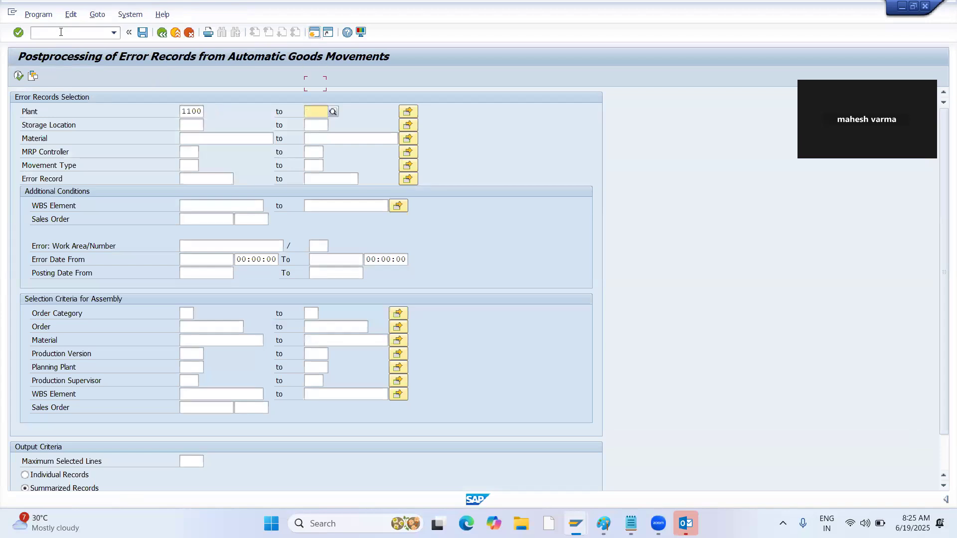
key("Tab")
key("Tab")
key("Tab")
key("Tab")
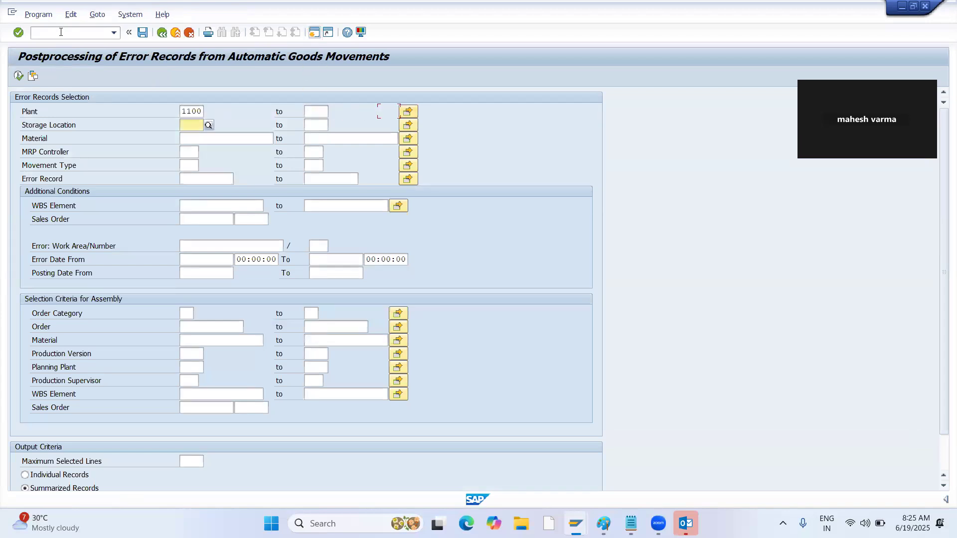
type("21")
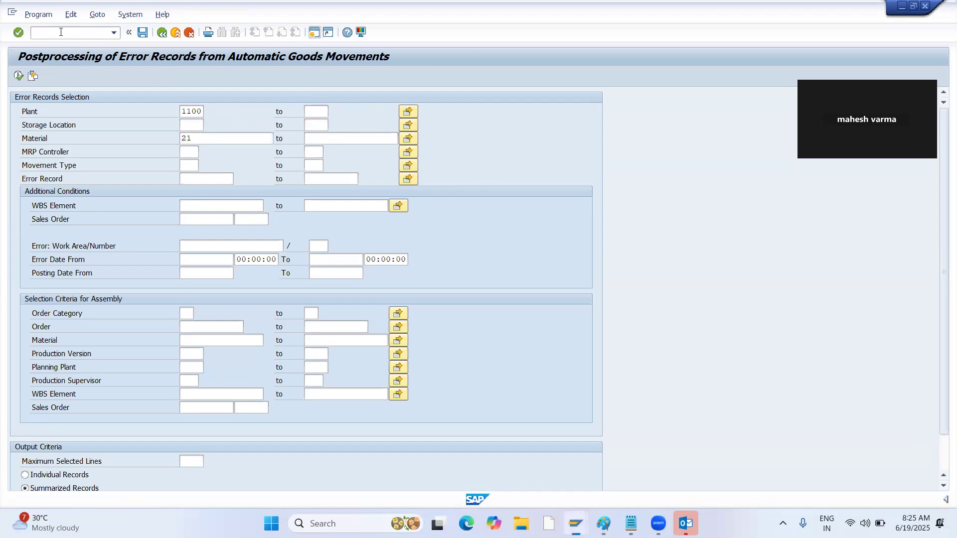
key("shift+Home")
left_click(18, 76)
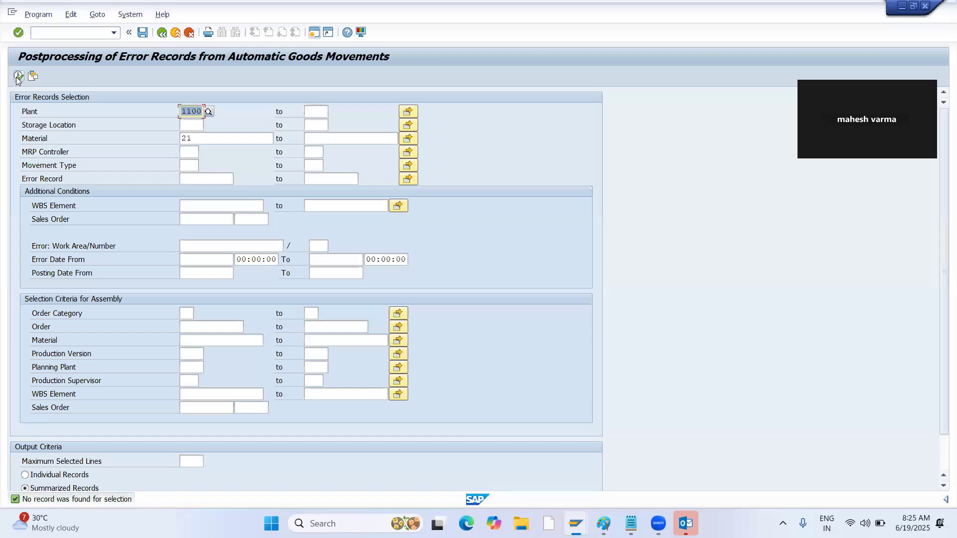
Step: Clear the material filter and list all goods movement error records for plant 1100
left_click(197, 138)
key("BackSpace")
key("BackSpace")
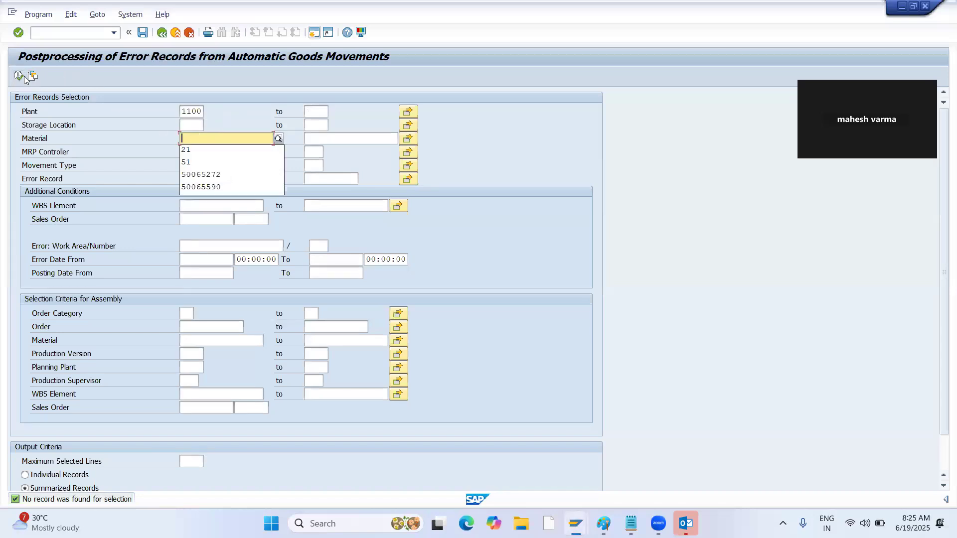
left_click(19, 77)
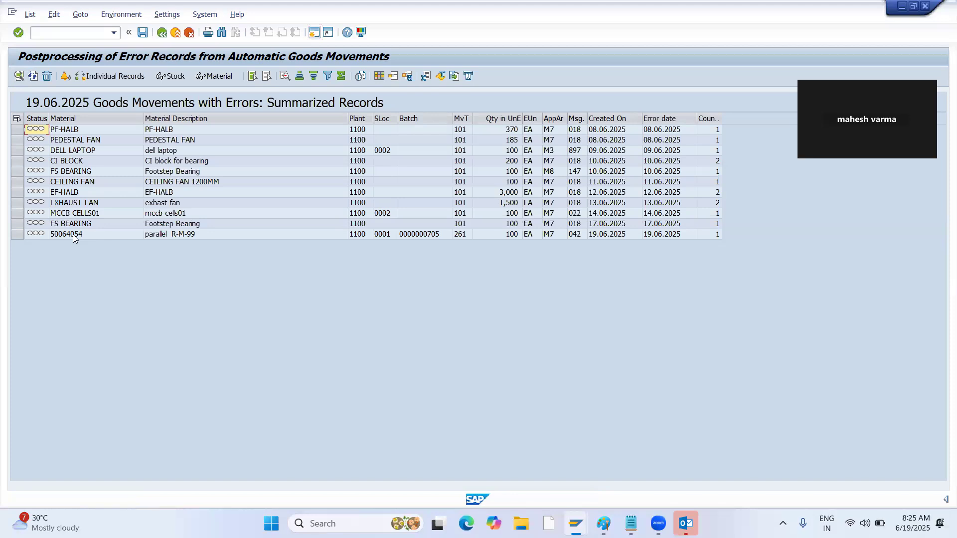
key("alt+Tab")
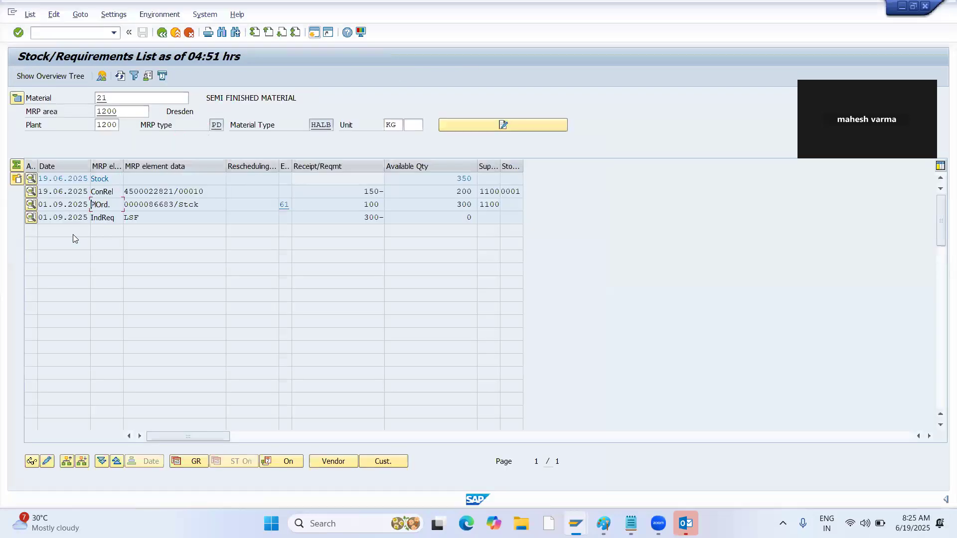
key("alt+Tab")
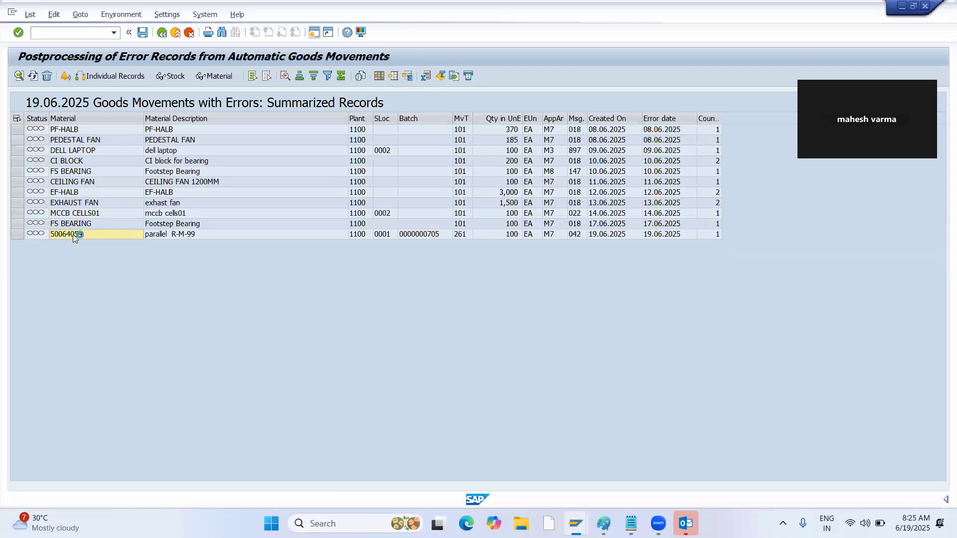
double_click(73, 234)
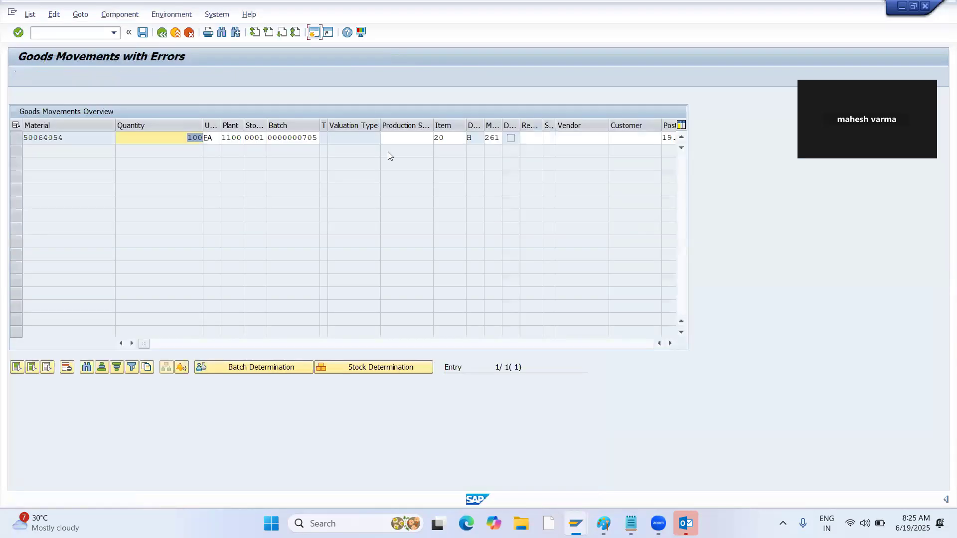
Step: Examine the remaining columns of the goods movement record for material 50064054, including its error text
left_click(486, 344)
left_click_drag(487, 344, 525, 343)
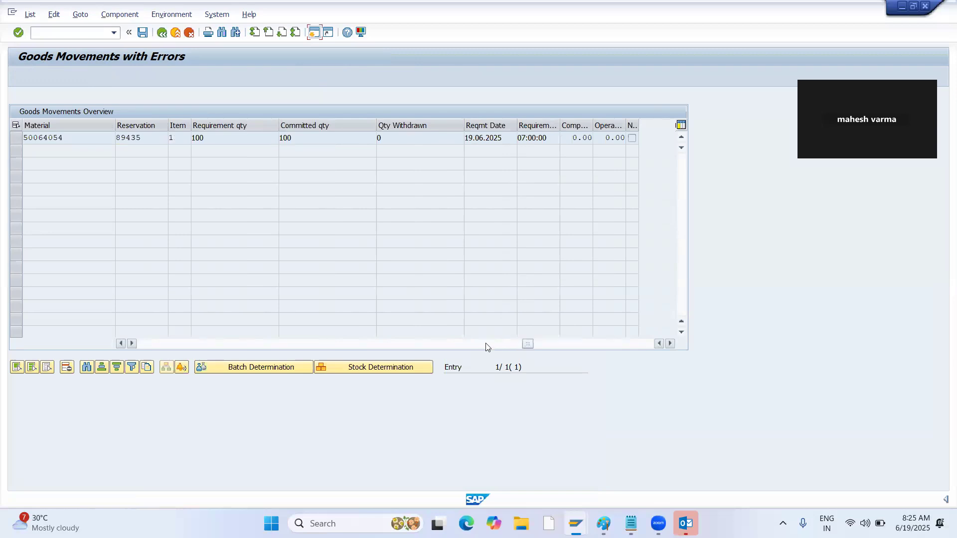
left_click(556, 344)
left_click(515, 345)
left_click(488, 345)
left_click(459, 345)
left_click(431, 345)
left_click(404, 346)
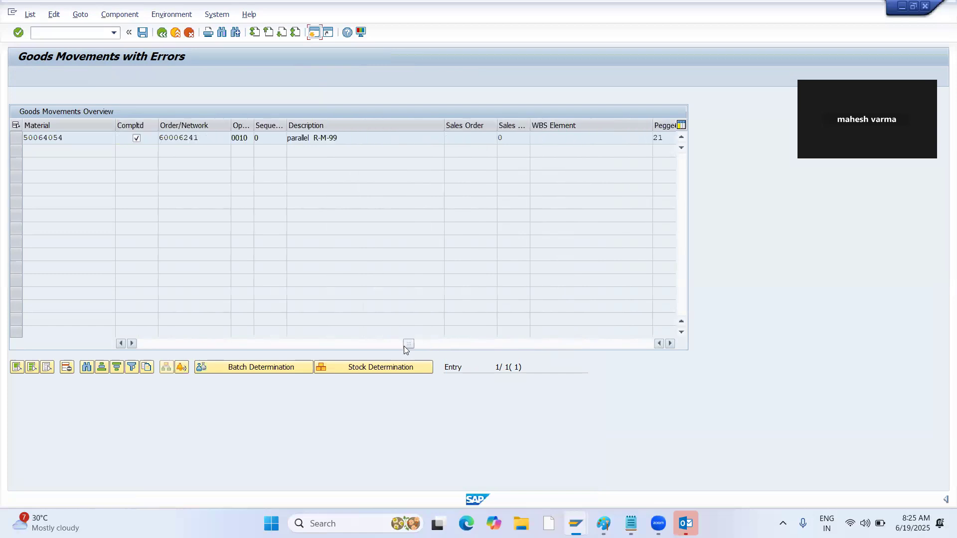
left_click(376, 345)
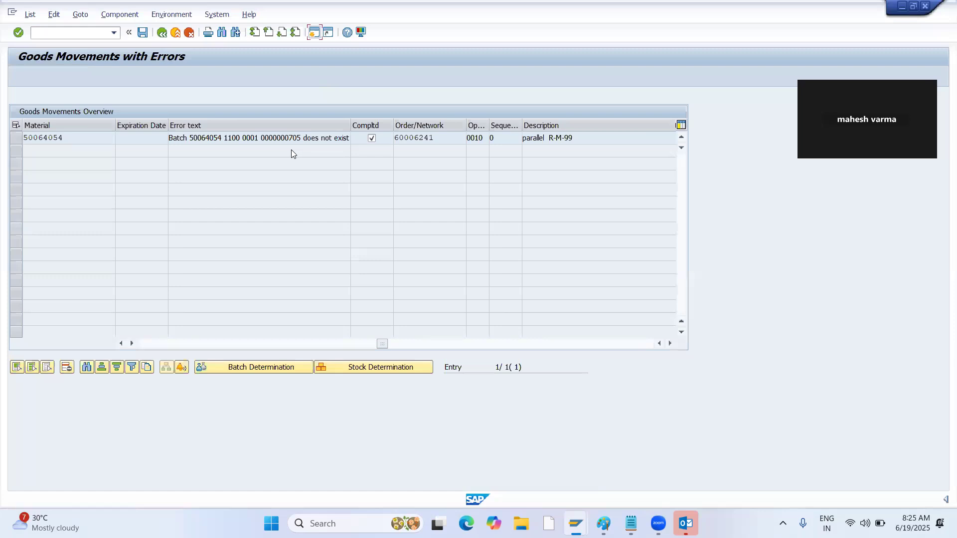
key("alt+l")
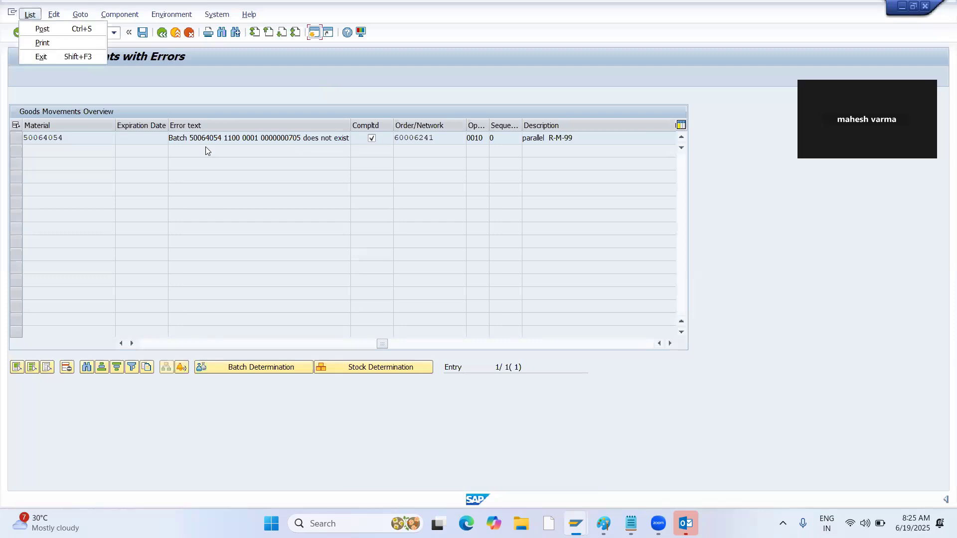
Step: Copy material number 50064054 from the error record and switch to the warehouse stock display session
left_click(63, 133)
left_click(64, 137)
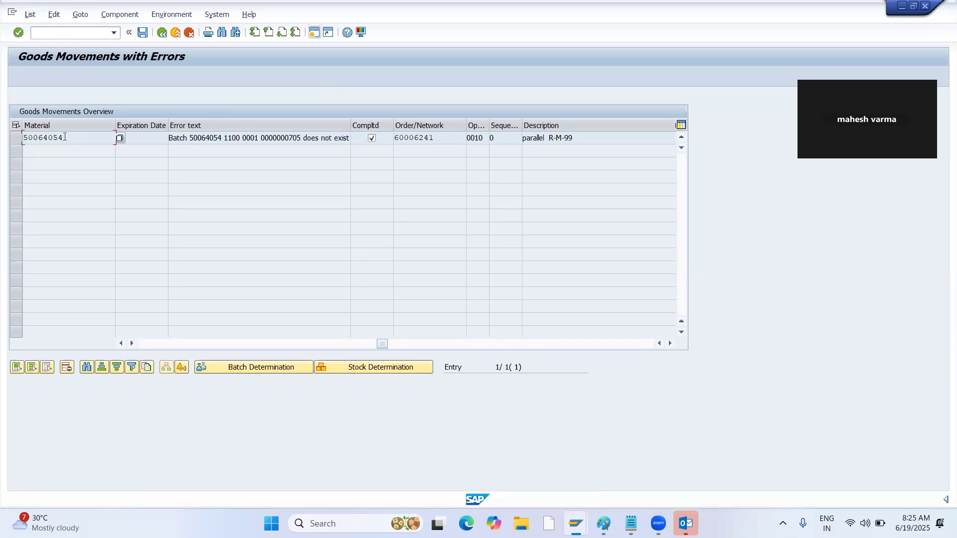
left_click_drag(64, 137, 23, 138)
key("ctrl+c")
left_click(24, 138)
key("alt+Tab")
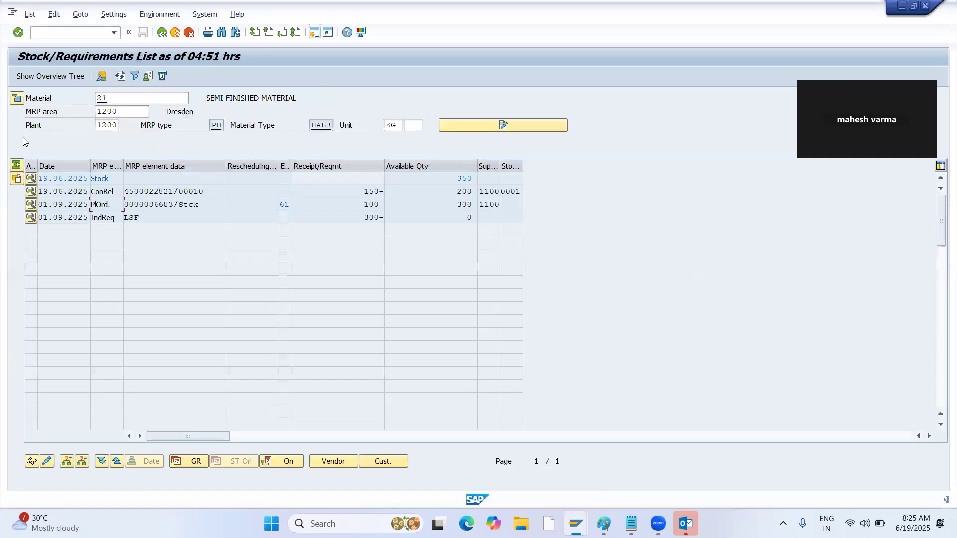
key("alt+Tab")
key("Tab")
key("alt+Tab")
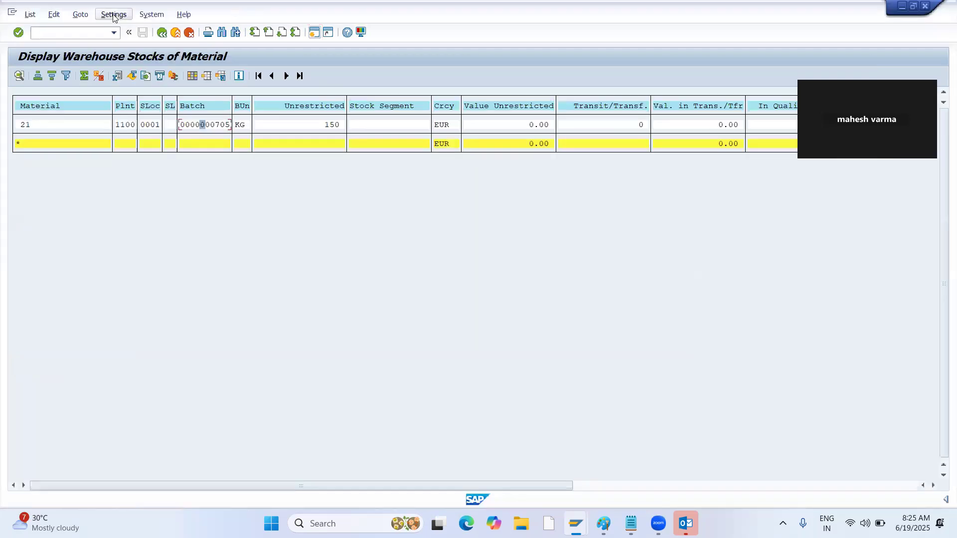
Step: Display the warehouse stocks of material 50064054 in plant 1100 with the batch restriction cleared
left_click(162, 34)
key("ctrl+v")
key("Tab")
key("Tab")
key("Tab")
key("Tab")
key("Tab")
key("Tab")
key("Tab")
key("Tab")
key("Delete")
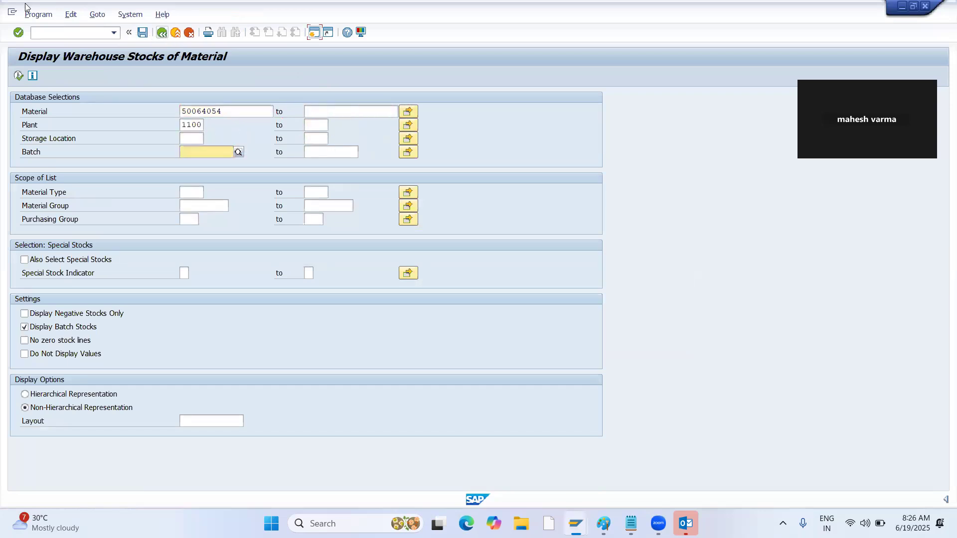
left_click(19, 76)
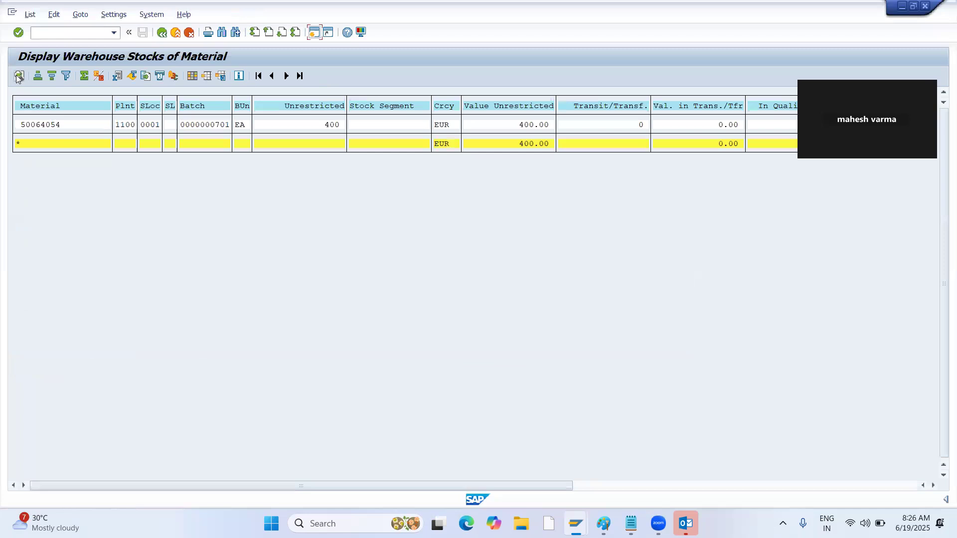
left_click(194, 126)
left_click_drag(179, 119, 228, 125)
key("ctrl+c")
key("F3")
key("F3")
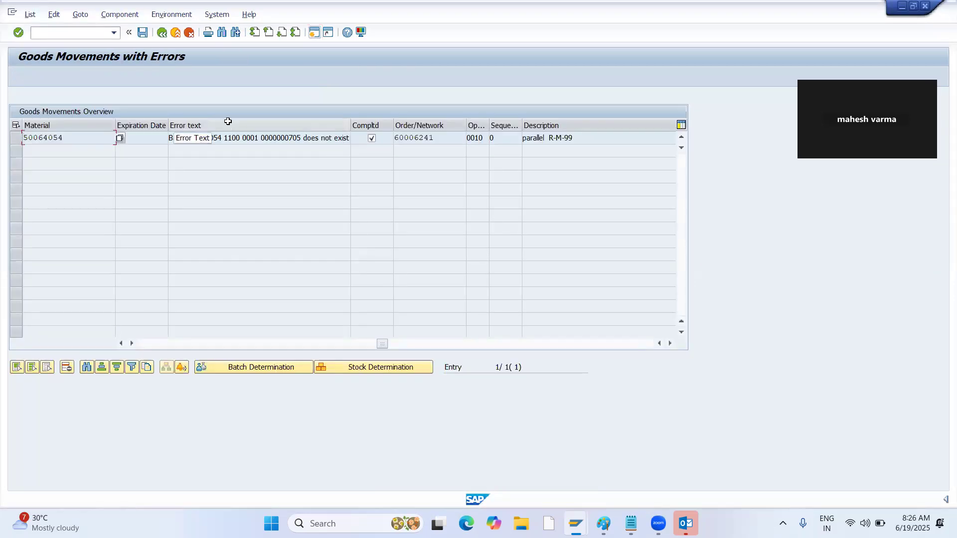
left_click(220, 344)
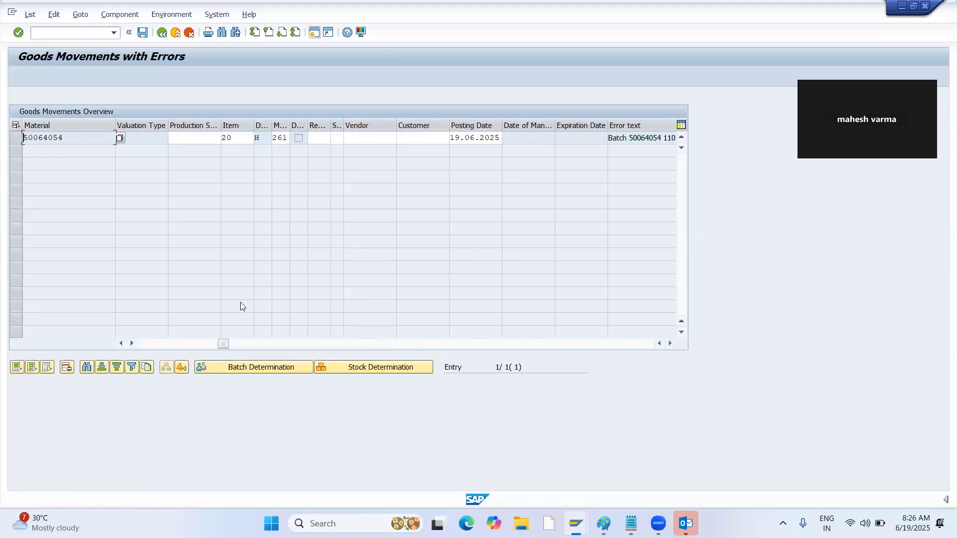
left_click(204, 345)
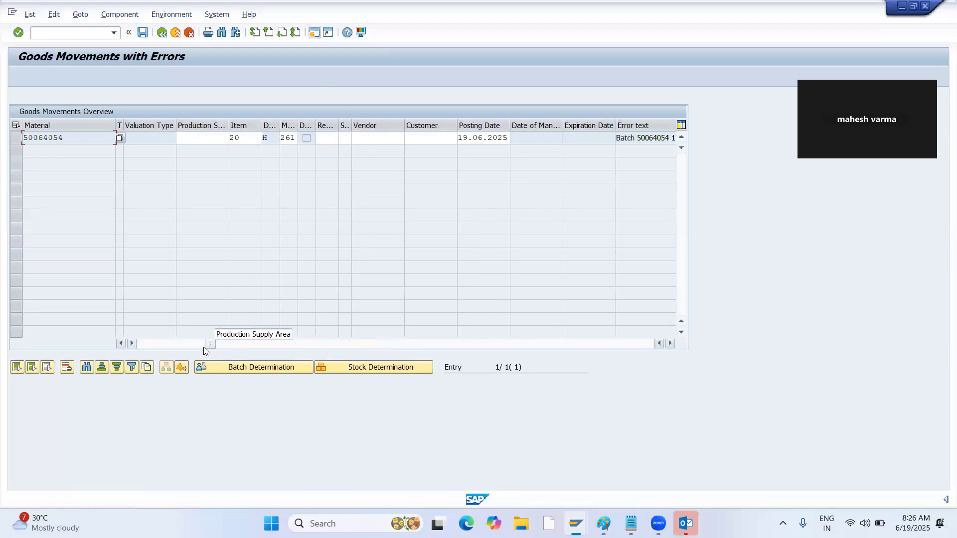
left_click(187, 348)
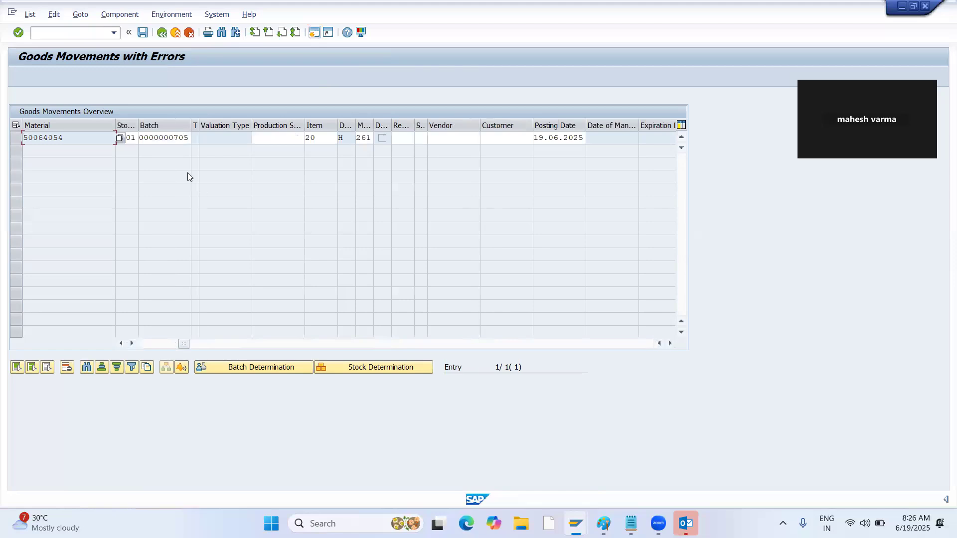
left_click(190, 137)
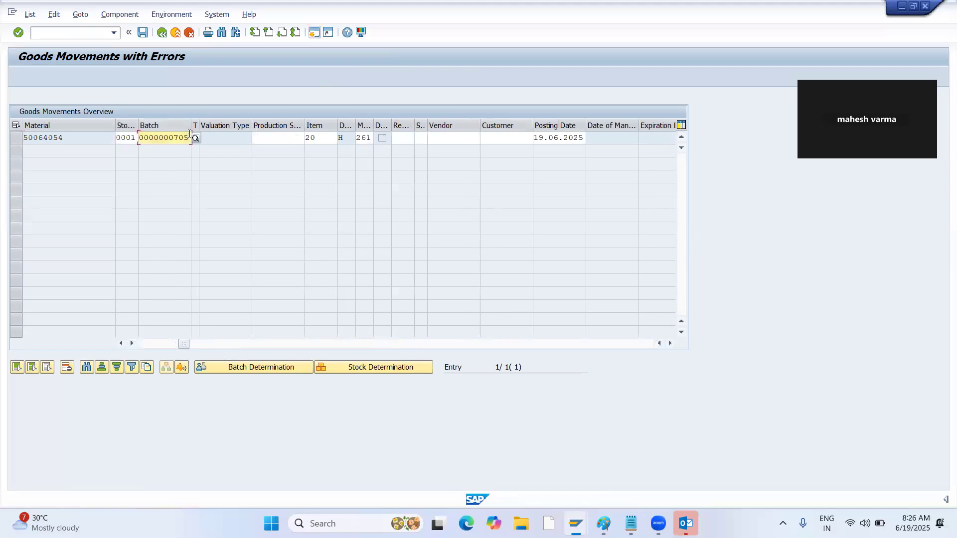
key("BackSpace")
key("BackSpace")
key("BackSpace")
key("BackSpace")
key("BackSpace")
key("BackSpace")
key("BackSpace")
key("BackSpace")
key("BackSpace")
key("BackSpace")
key("ctrl+v")
key("Return")
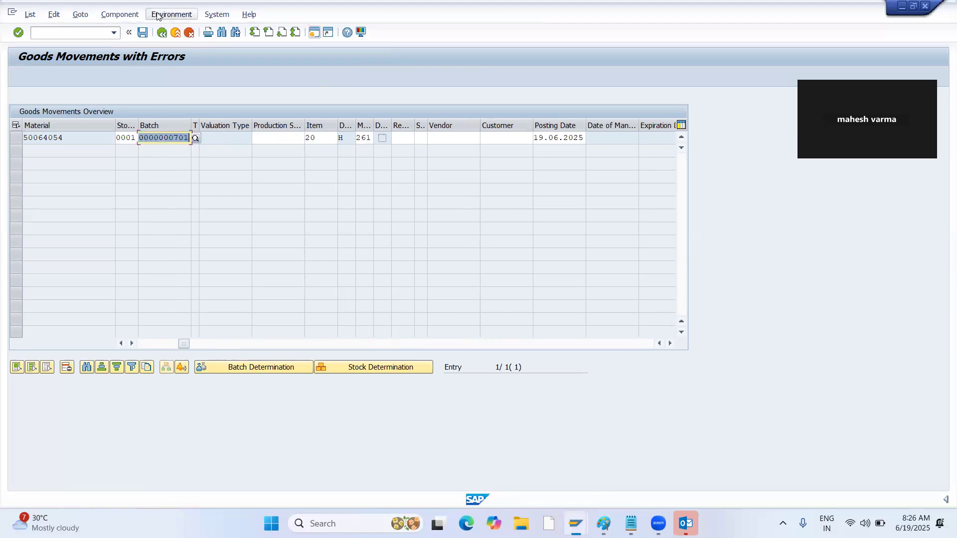
left_click(143, 32)
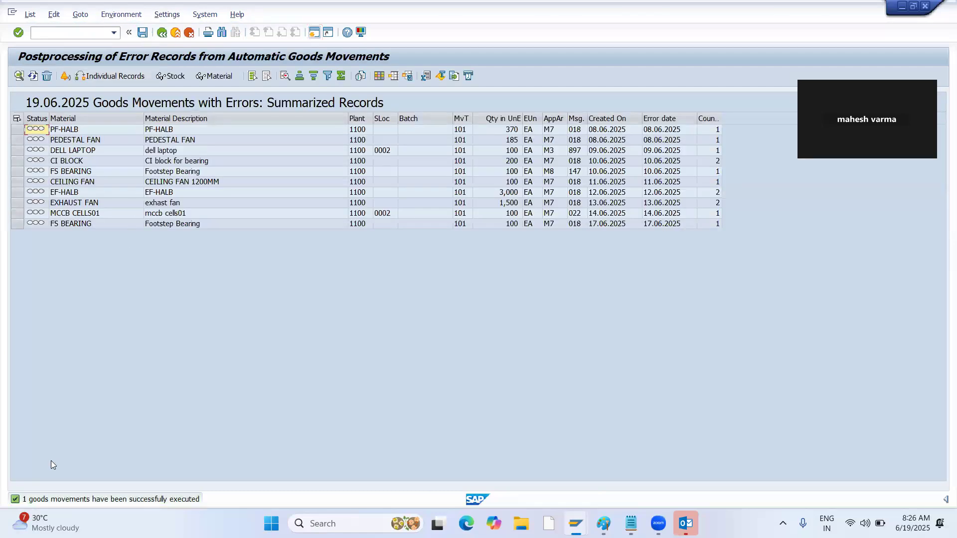
Step: Switch to the stock/requirements list of material 21 in plant 1200 and refresh it
key("alt+Tab")
key("alt+Tab")
key("alt+Tab")
key("alt+Tab")
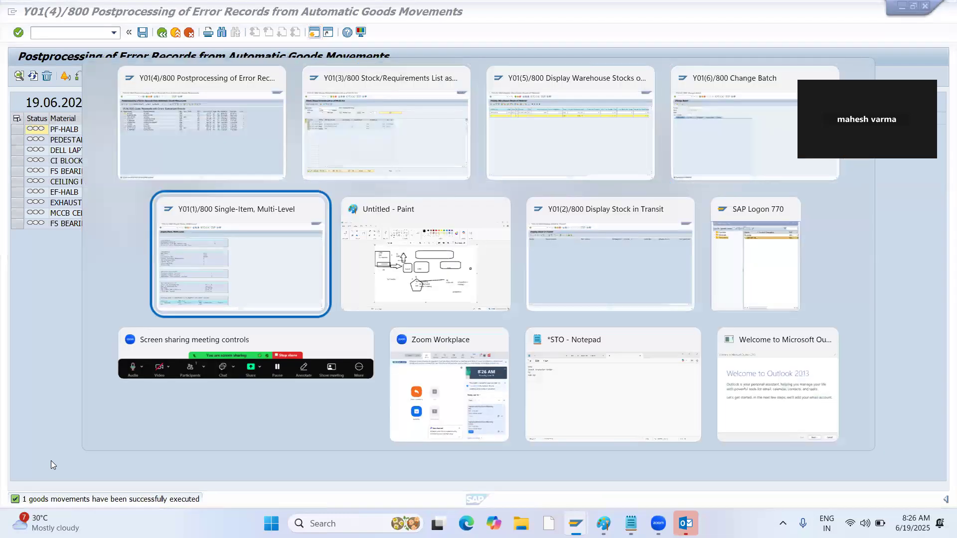
key("shift+alt+Tab")
key("shift+alt+Tab")
key("shift+alt+Tab")
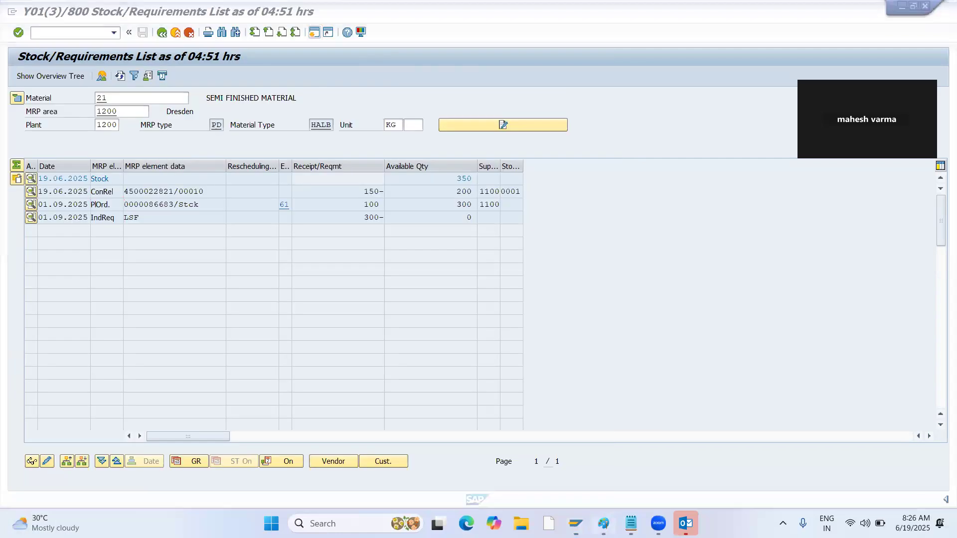
key("alt+Tab")
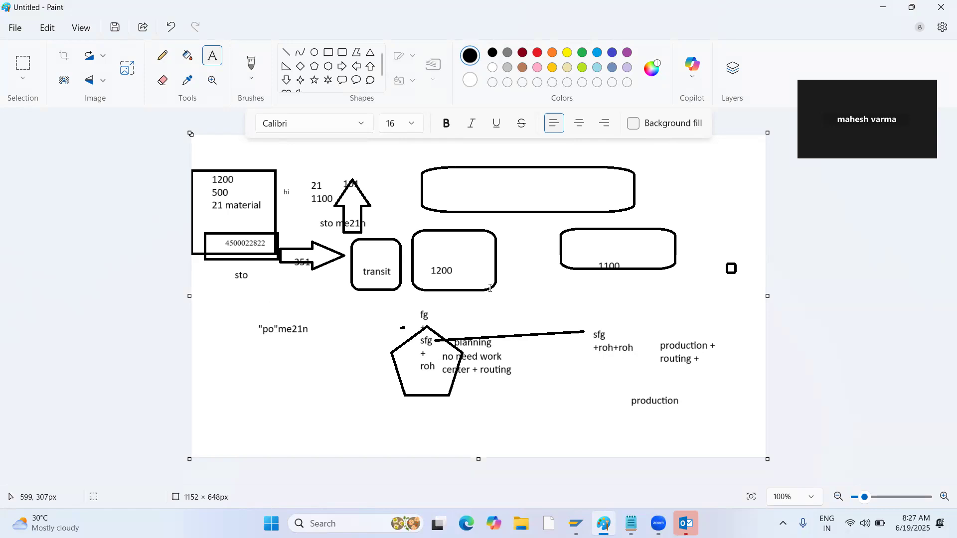
key("alt+Tab")
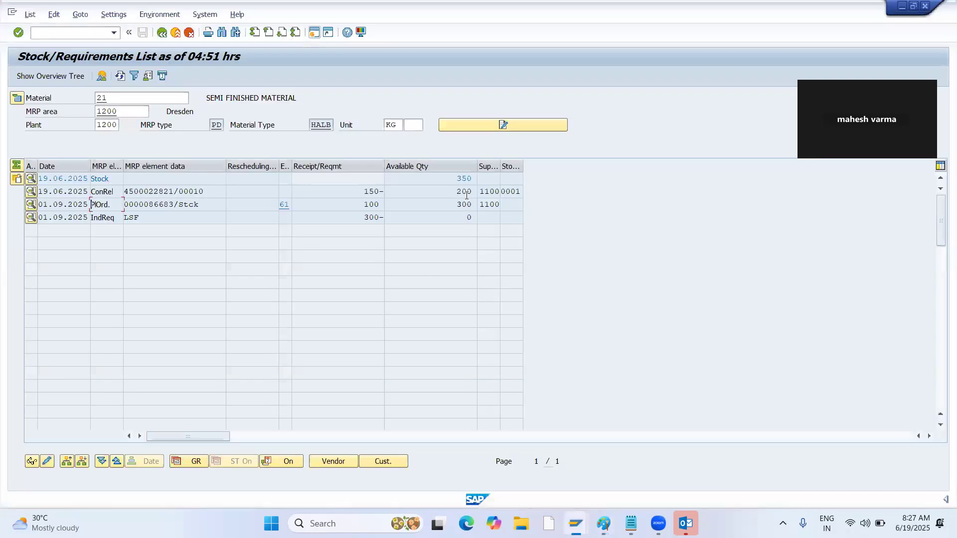
left_click(119, 76)
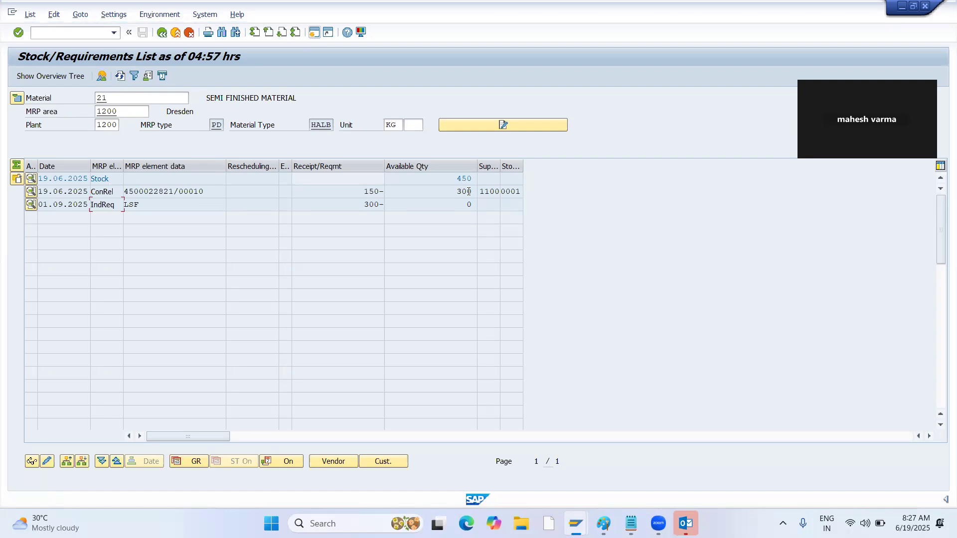
Step: Switch to the Paint diagram and add the text "MRP---80" below the "po"me21n note
key("alt+Tab")
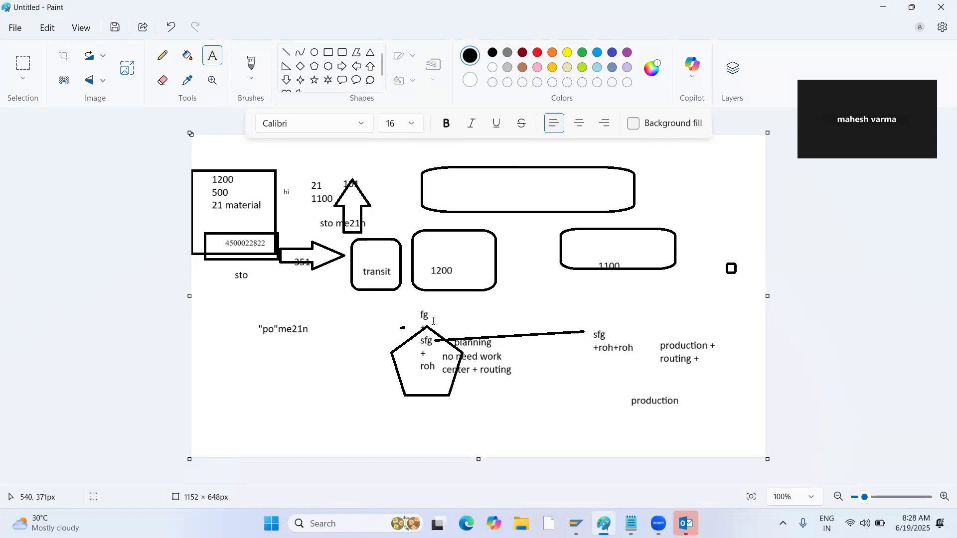
left_click(307, 371)
type("MRP")
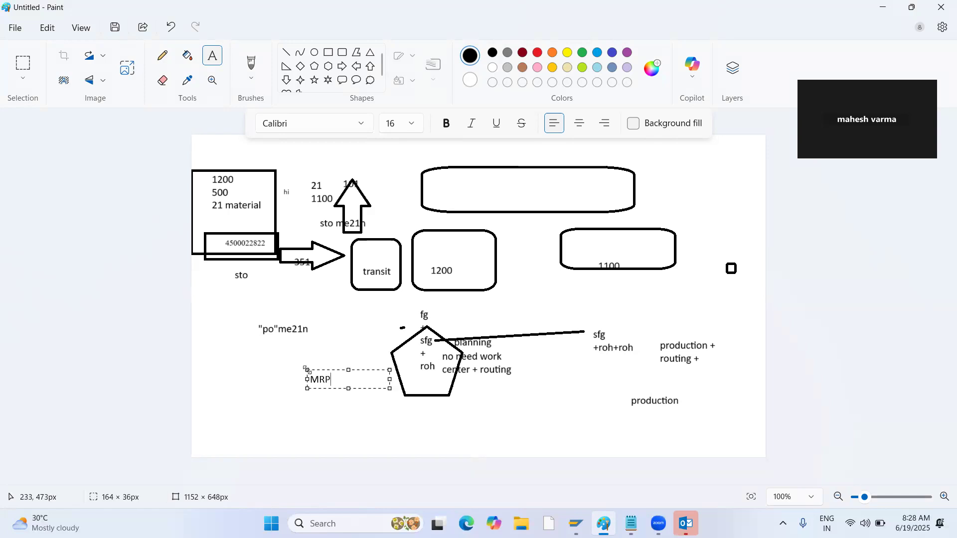
type("---80")
Step: Switch to the STO note in Notepad and add blank lines after "sap pp"
key("alt+Tab")
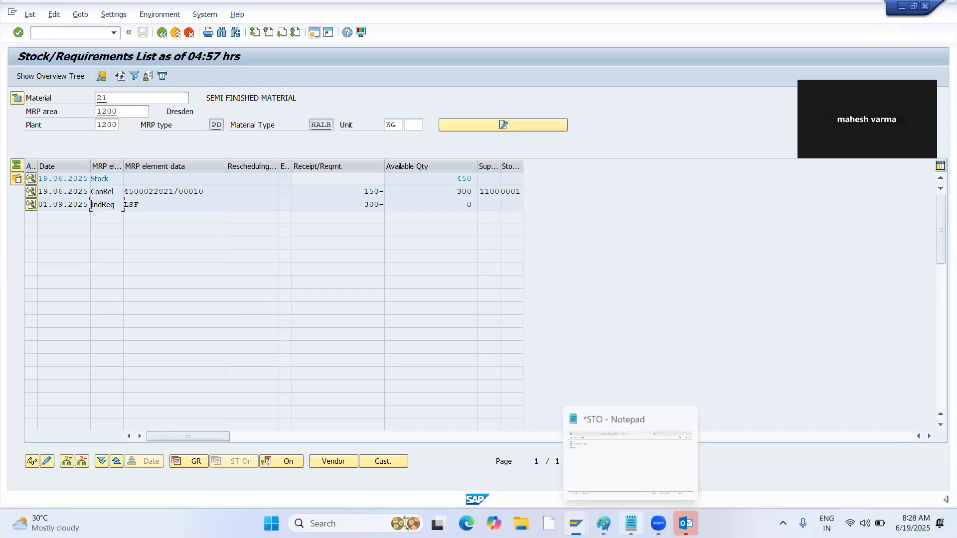
left_click(631, 523)
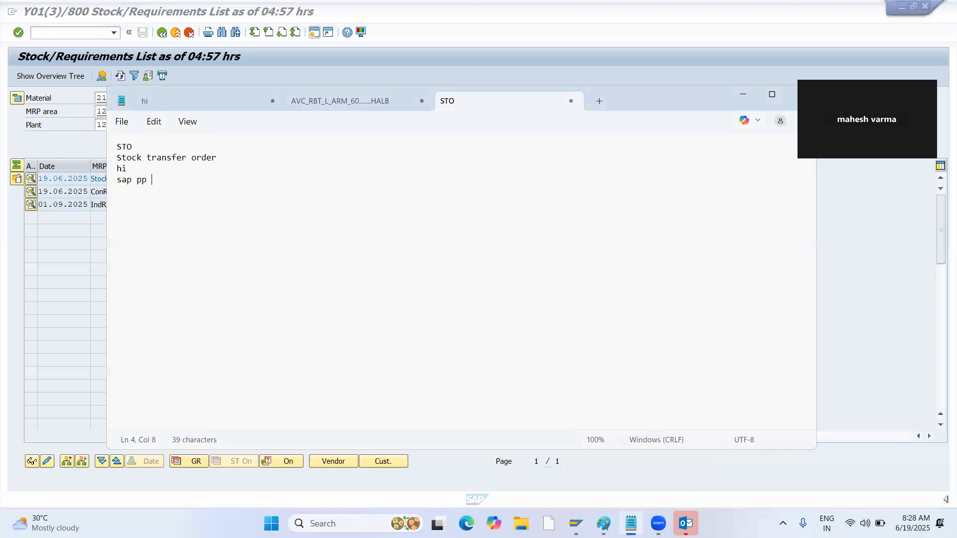
key("Return")
key("Return")
key("Return")
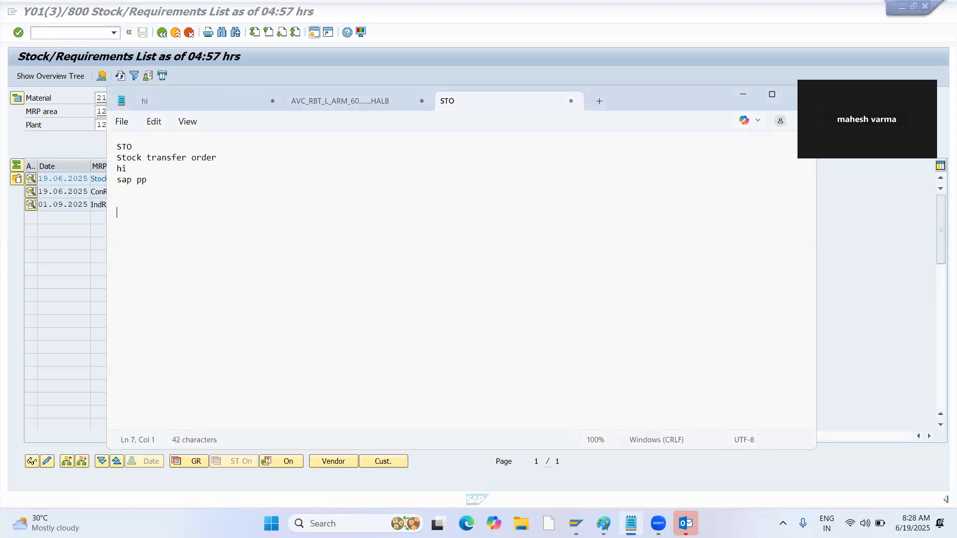